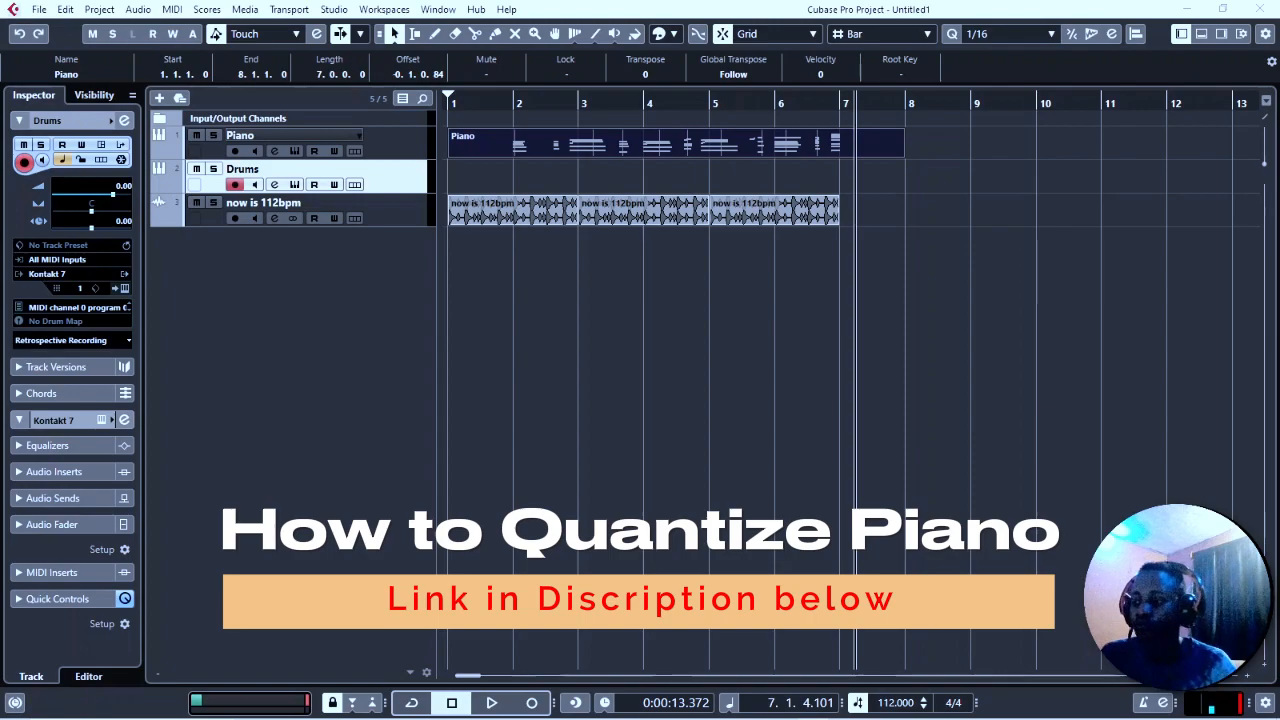
Deselect the Piano part and return the playback position to the start of the project
left_click(1029, 410)
key("g")
key("g")
key("g")
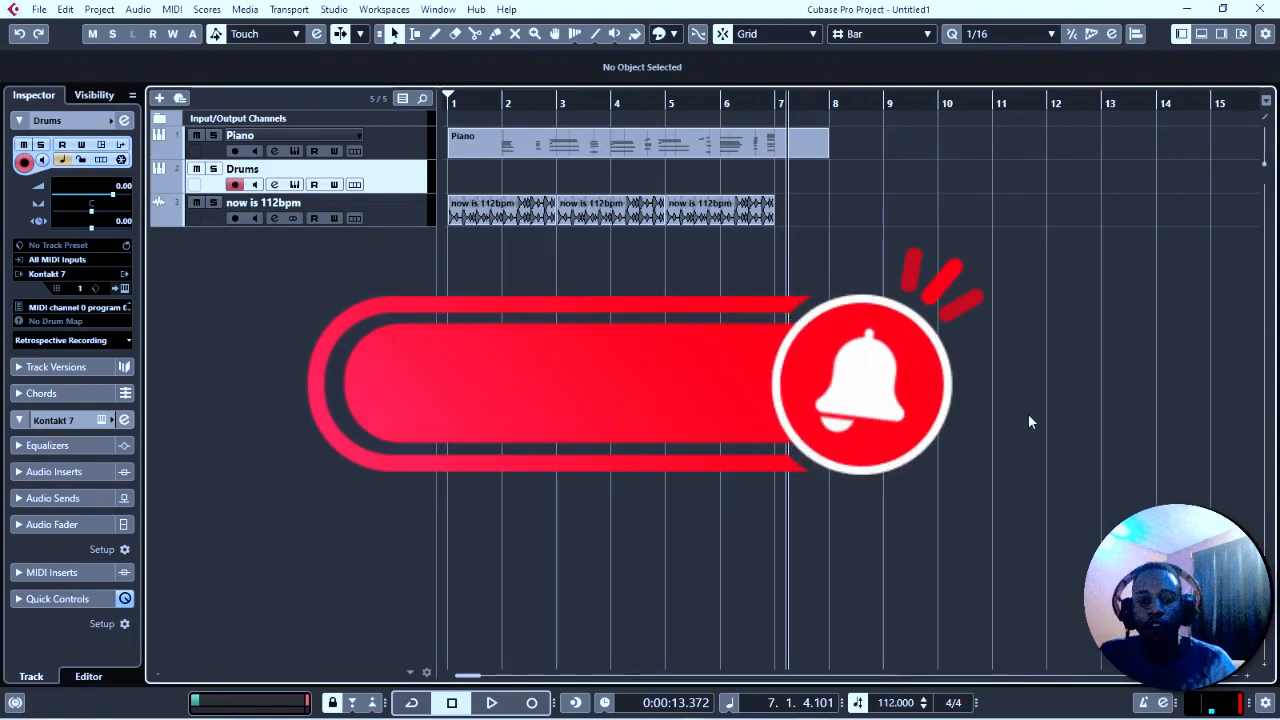
key("h")
key("h")
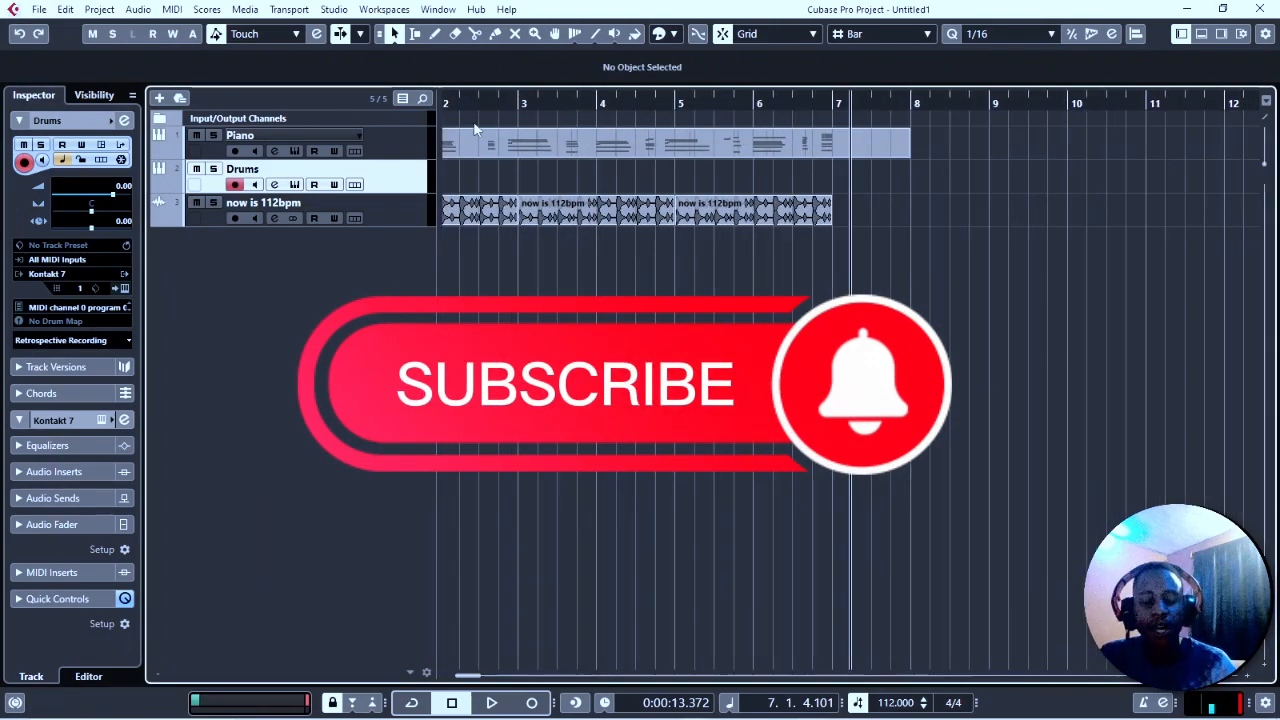
left_click_drag(473, 102, 403, 102)
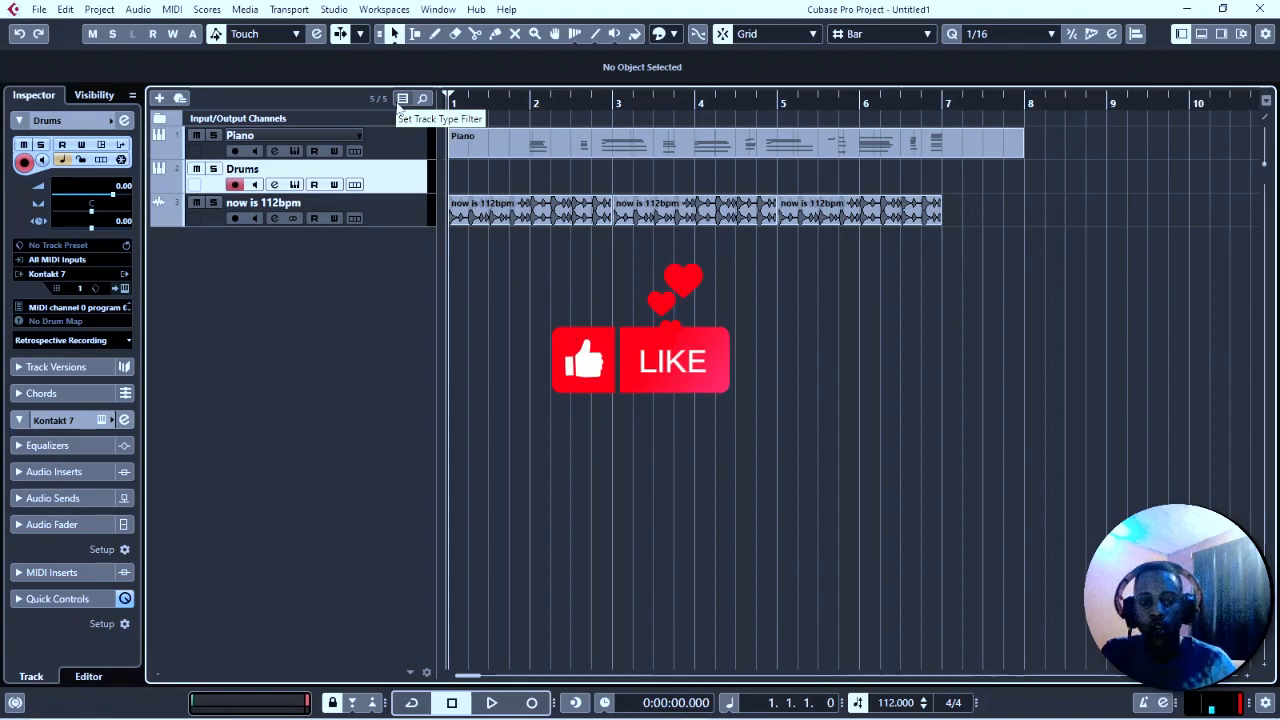
Keep the ruler in Bars+Beats and shift the Piano part so that it starts at bar 2
right_click(476, 92)
left_click(480, 103)
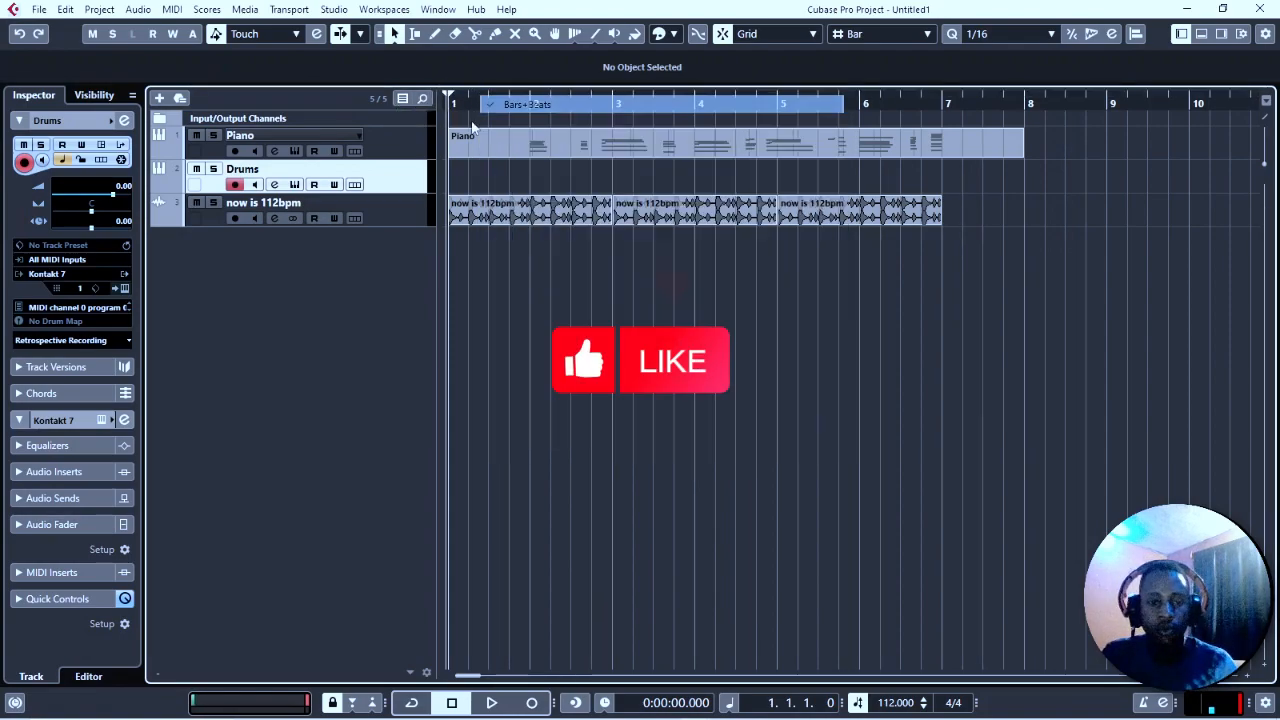
left_click(474, 145)
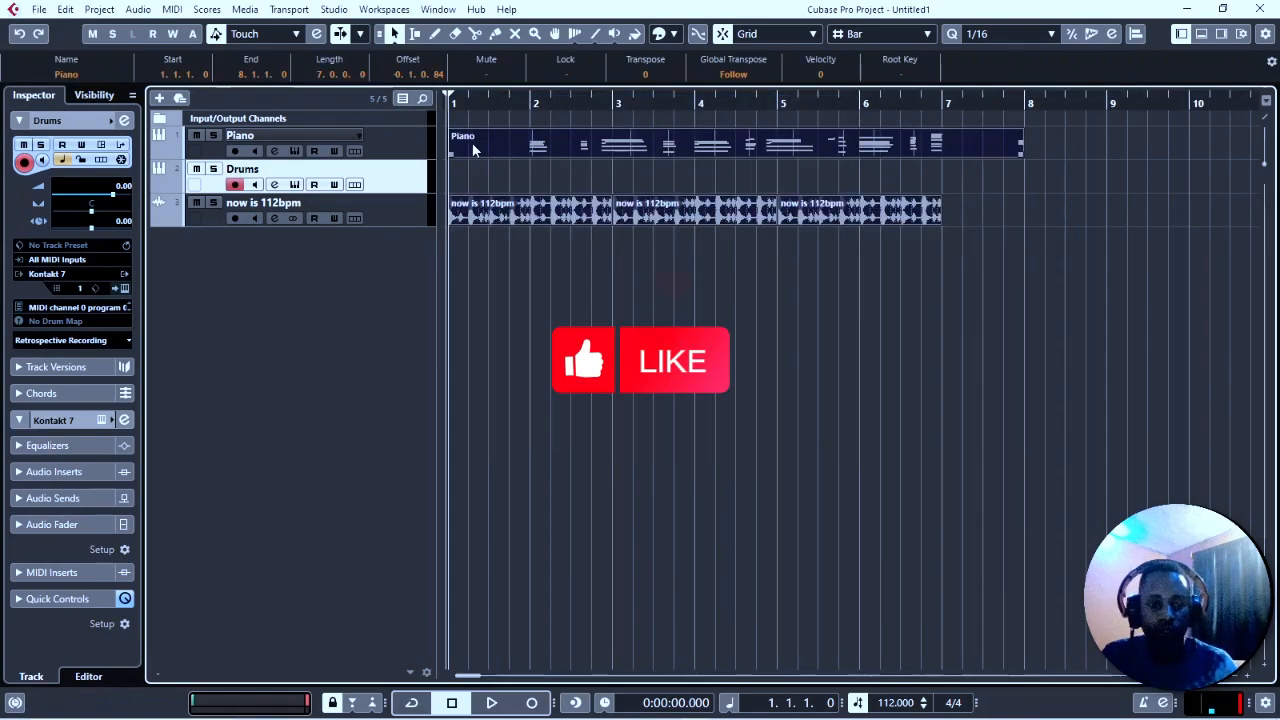
left_click_drag(474, 146, 515, 147)
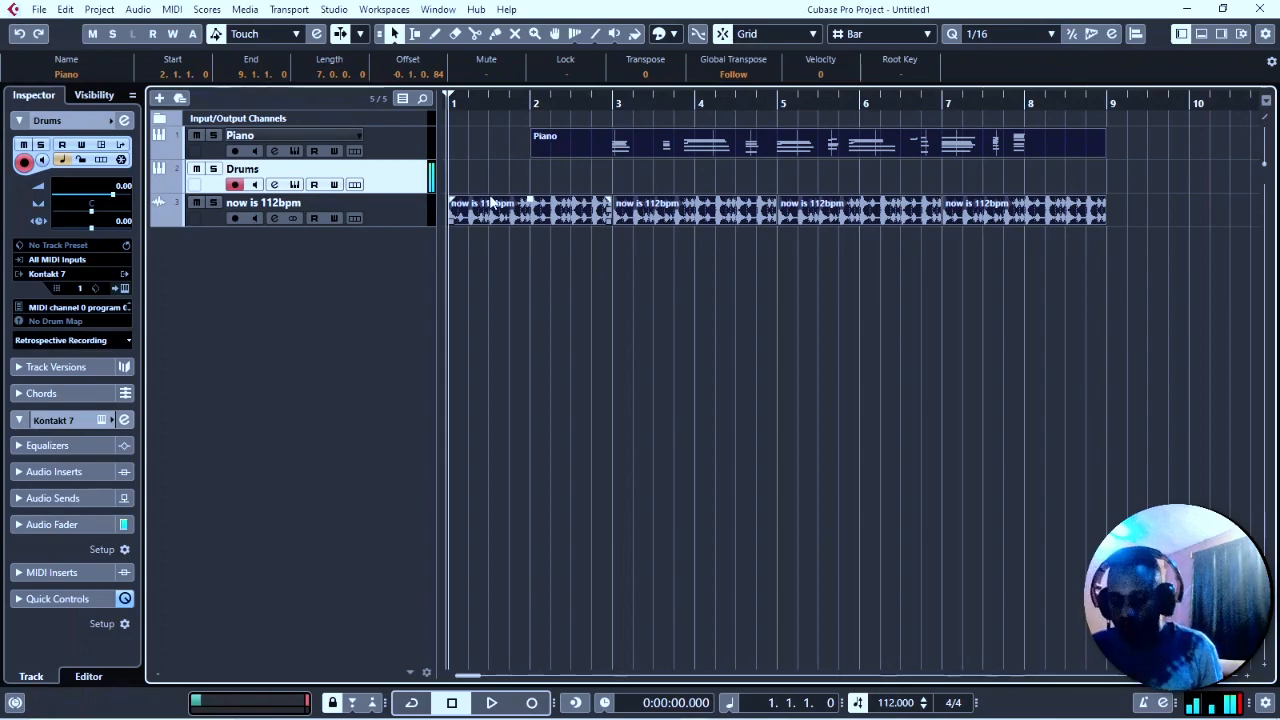
Open the Drums track's Kontakt instrument, adjust the snare reverb and set the snare's room level to about -2.3 dB
left_click(294, 184)
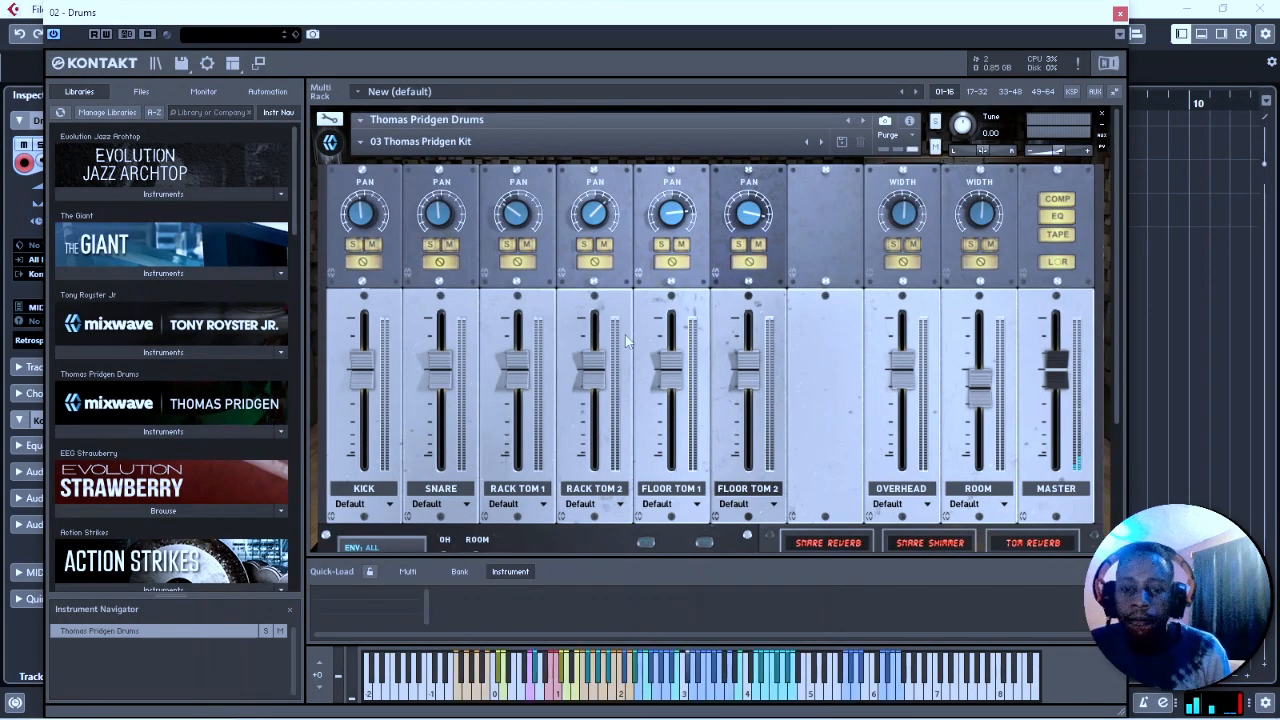
scroll(430, 475, "down", 5)
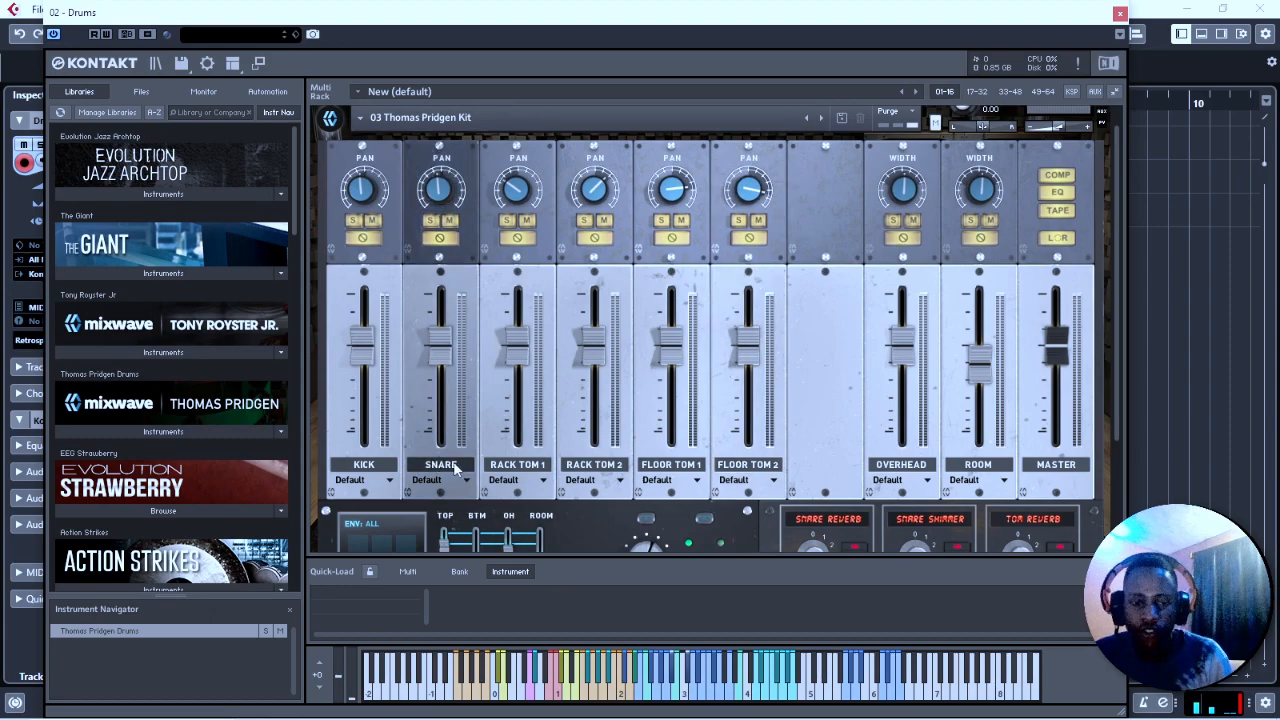
scroll(507, 471, "down", 2)
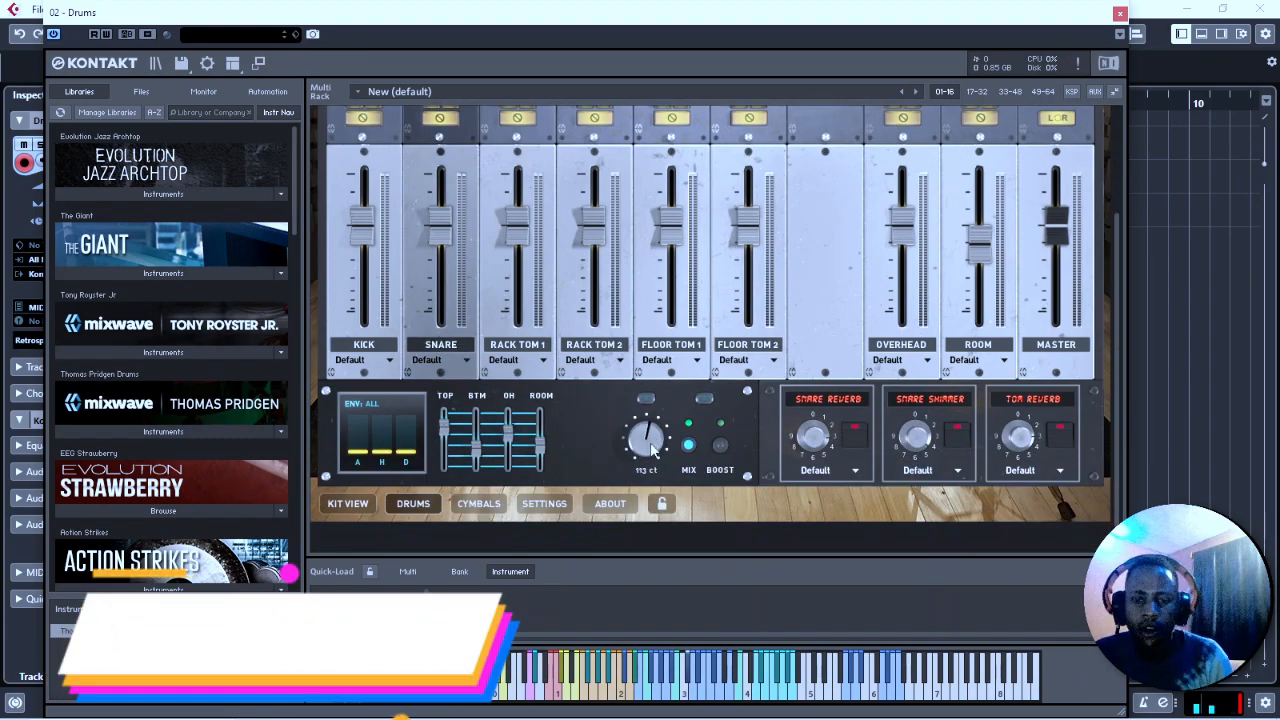
left_click_drag(815, 447, 821, 385)
left_click_drag(540, 452, 541, 432)
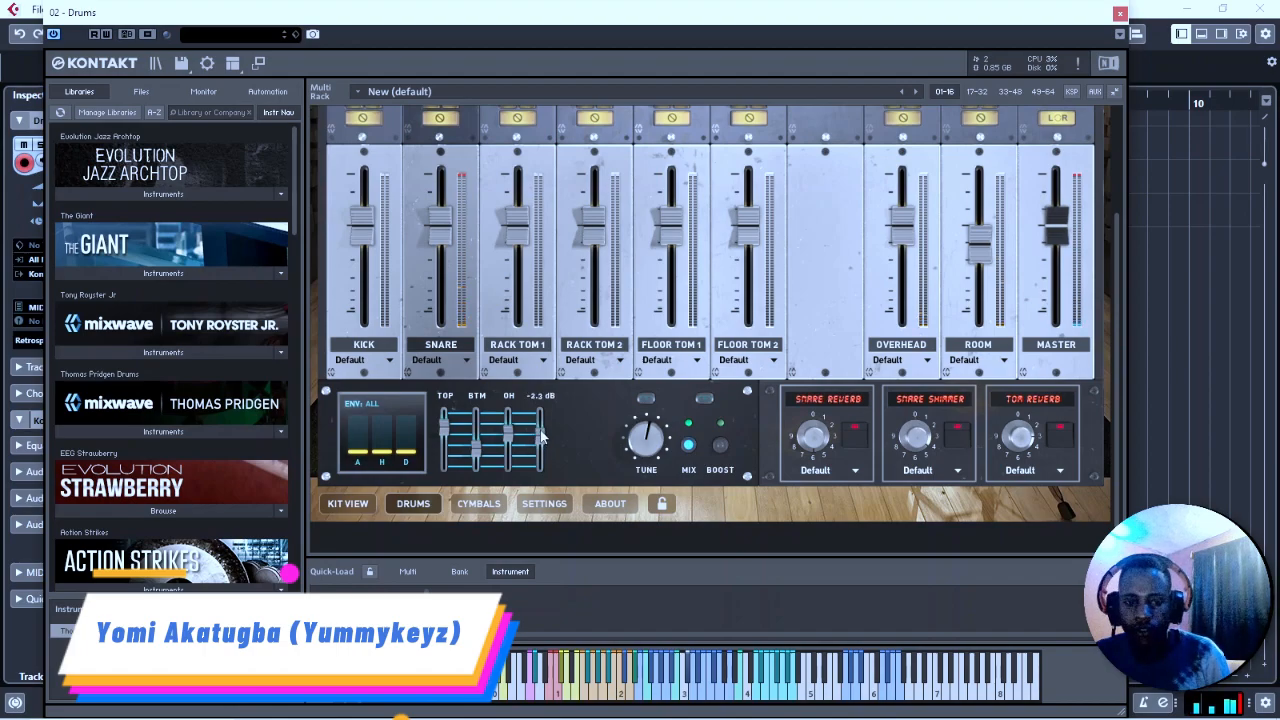
Set Rack Tom 1's room level to about 0.3 dB and adjust its tom reverb
left_click(535, 376)
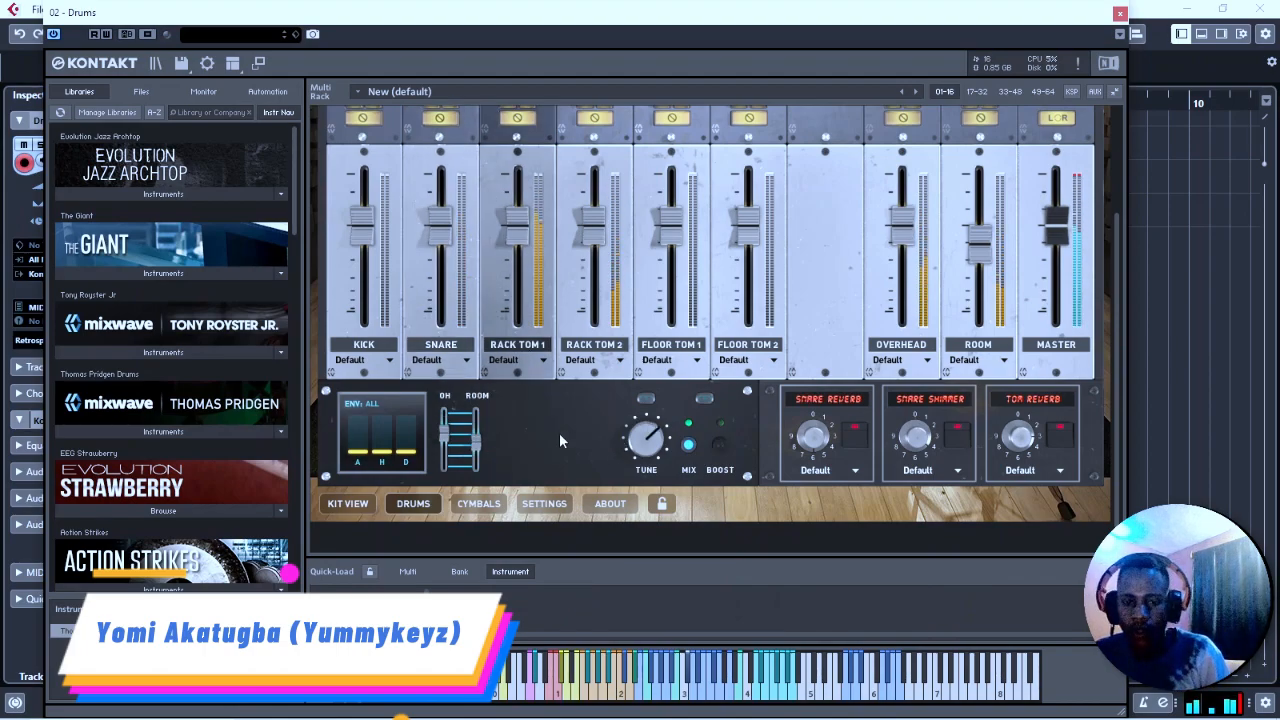
left_click_drag(478, 455, 476, 432)
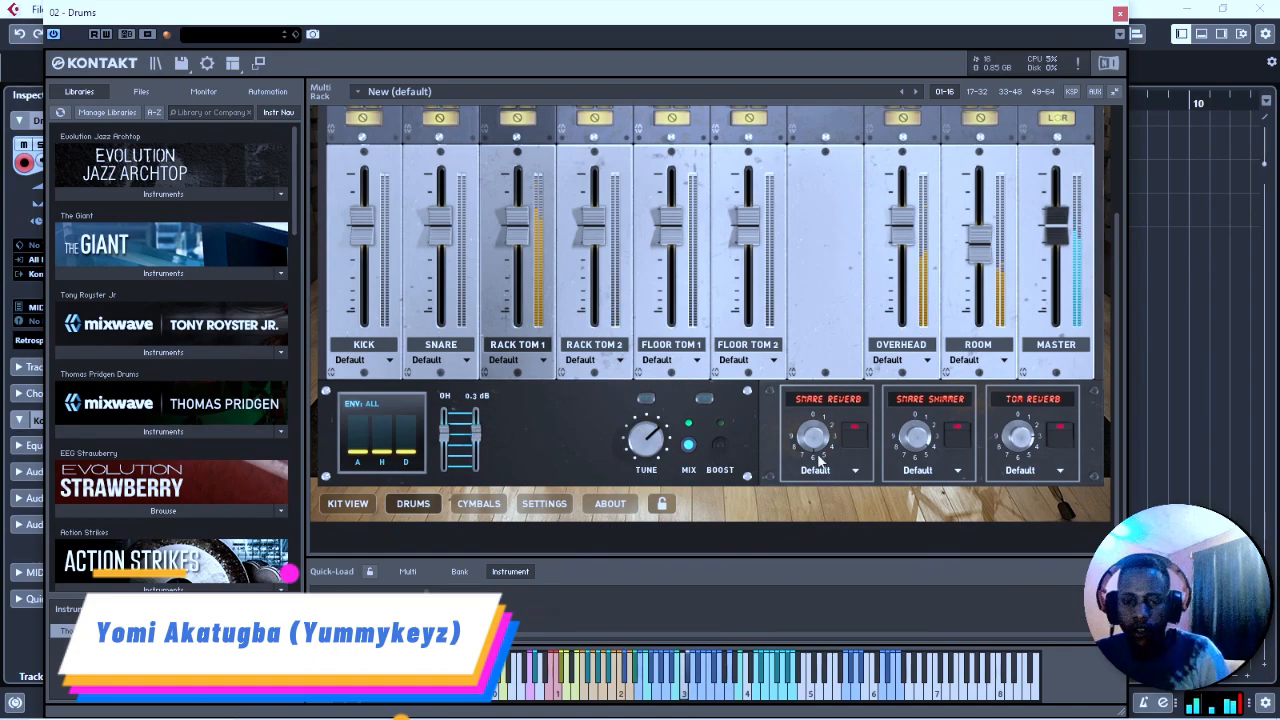
left_click_drag(1010, 440, 1020, 398)
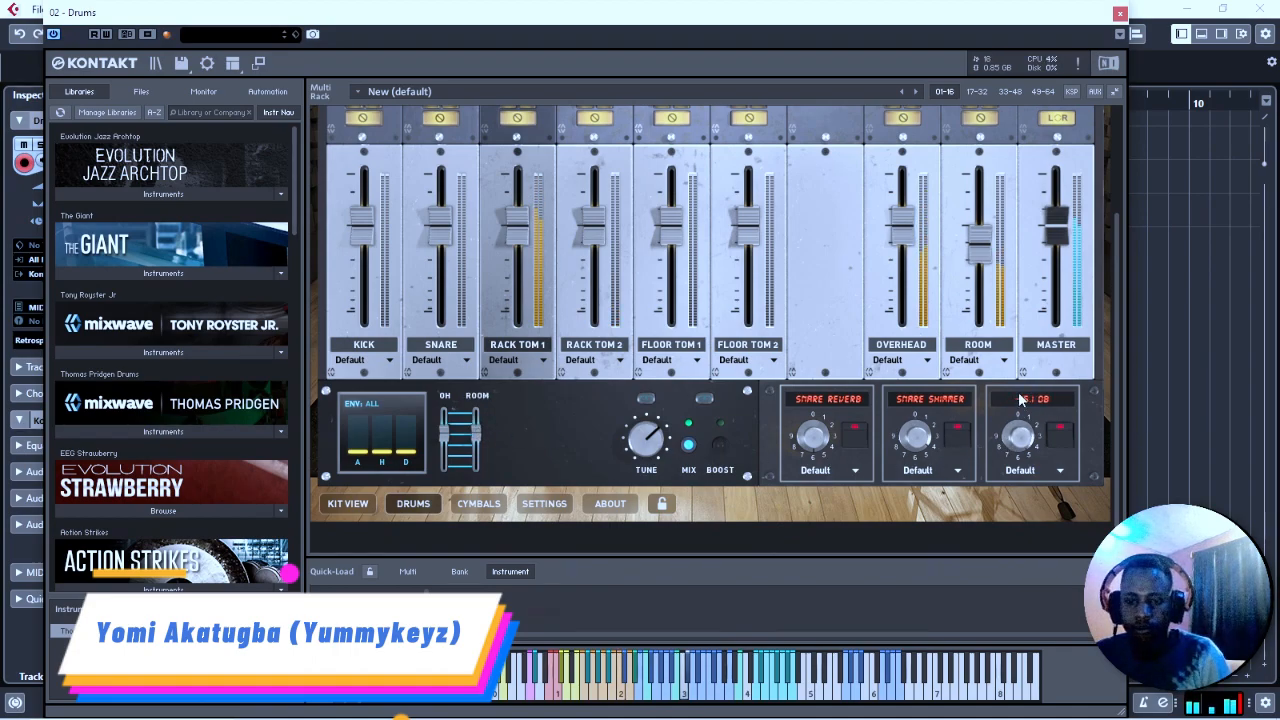
Raise the room level of Rack Tom 2 in the drum kit mixer
left_click(612, 376)
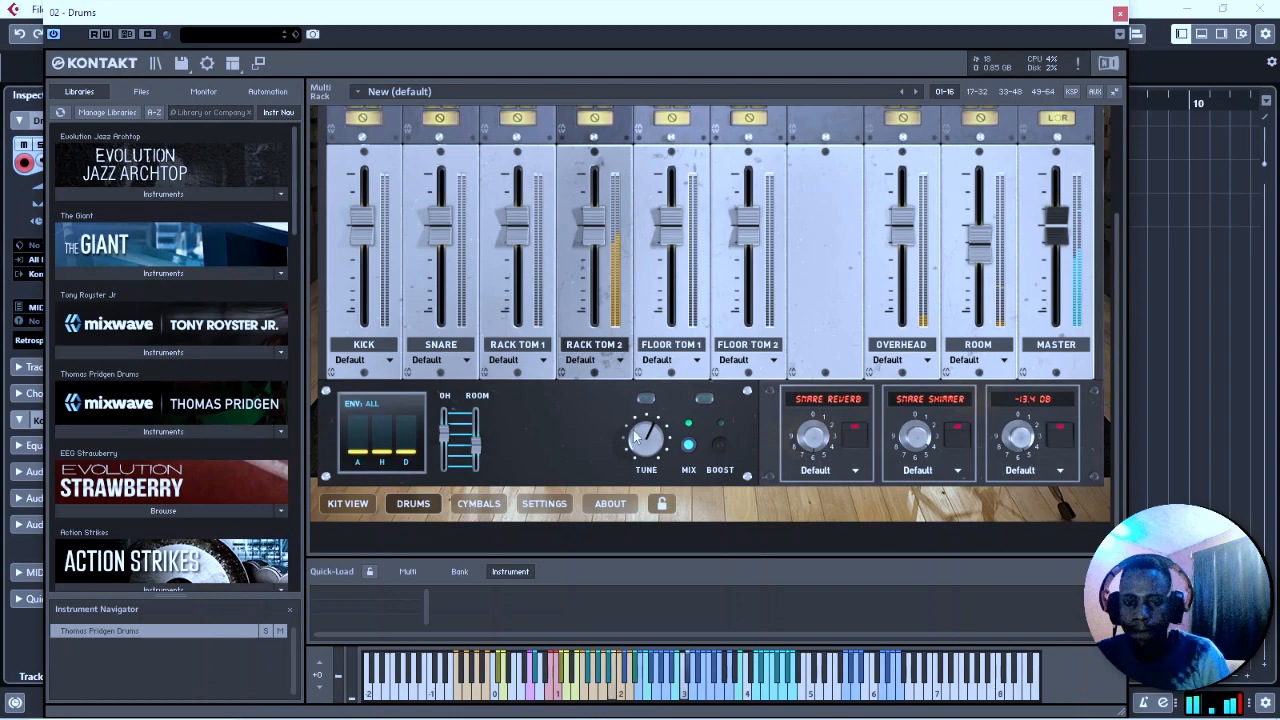
left_click_drag(476, 448, 477, 438)
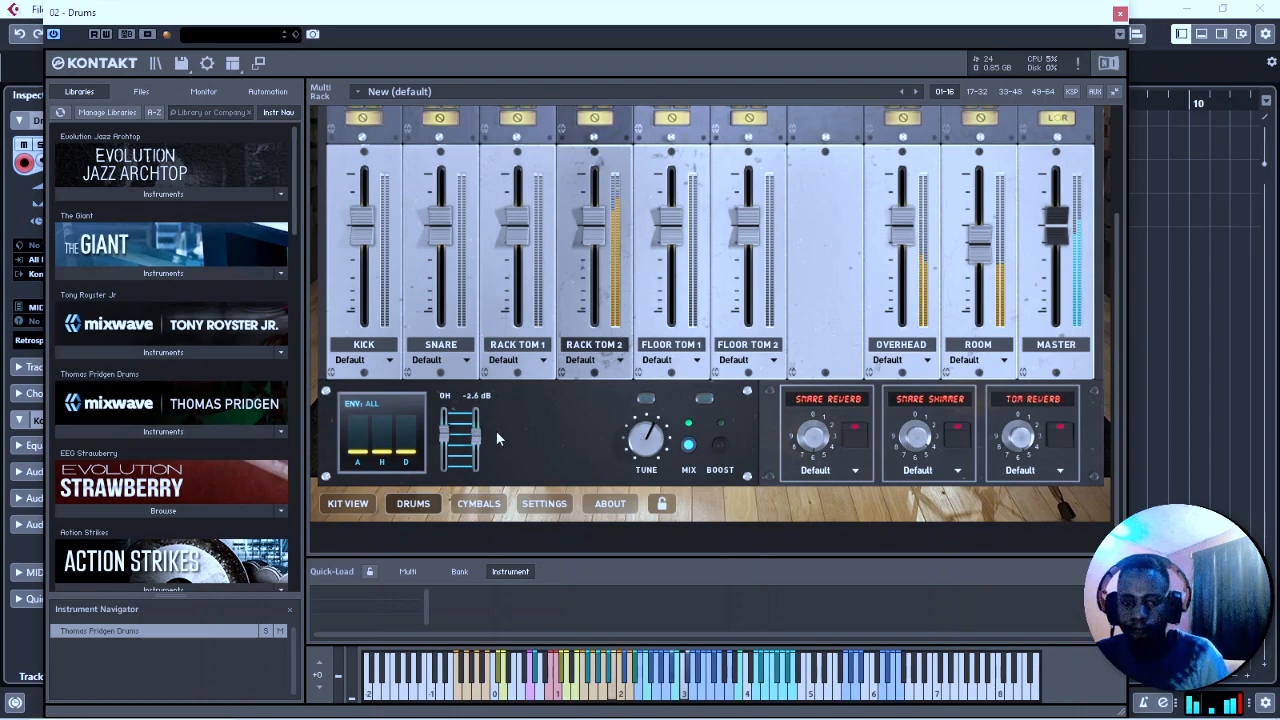
left_click_drag(479, 437, 503, 429)
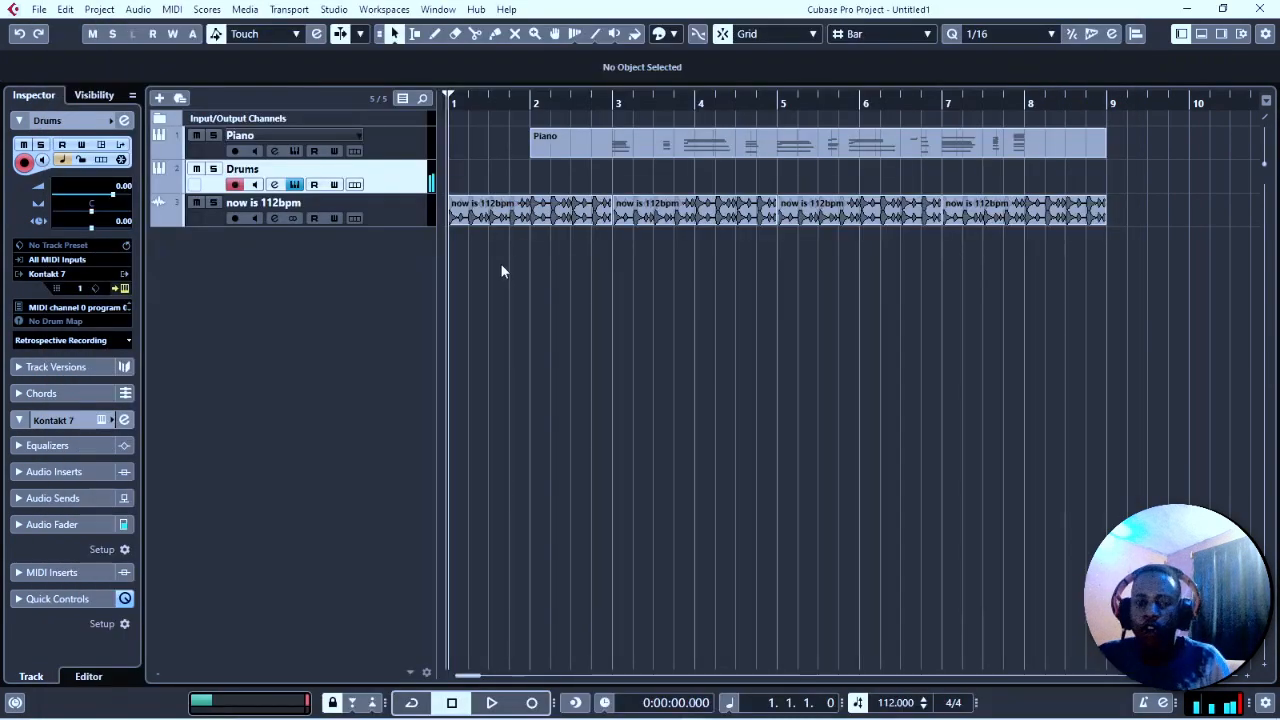
Record a MIDI drum performance on the Drums track from bar 1 and disarm the track
left_click(483, 181)
key("KP_Multiply")
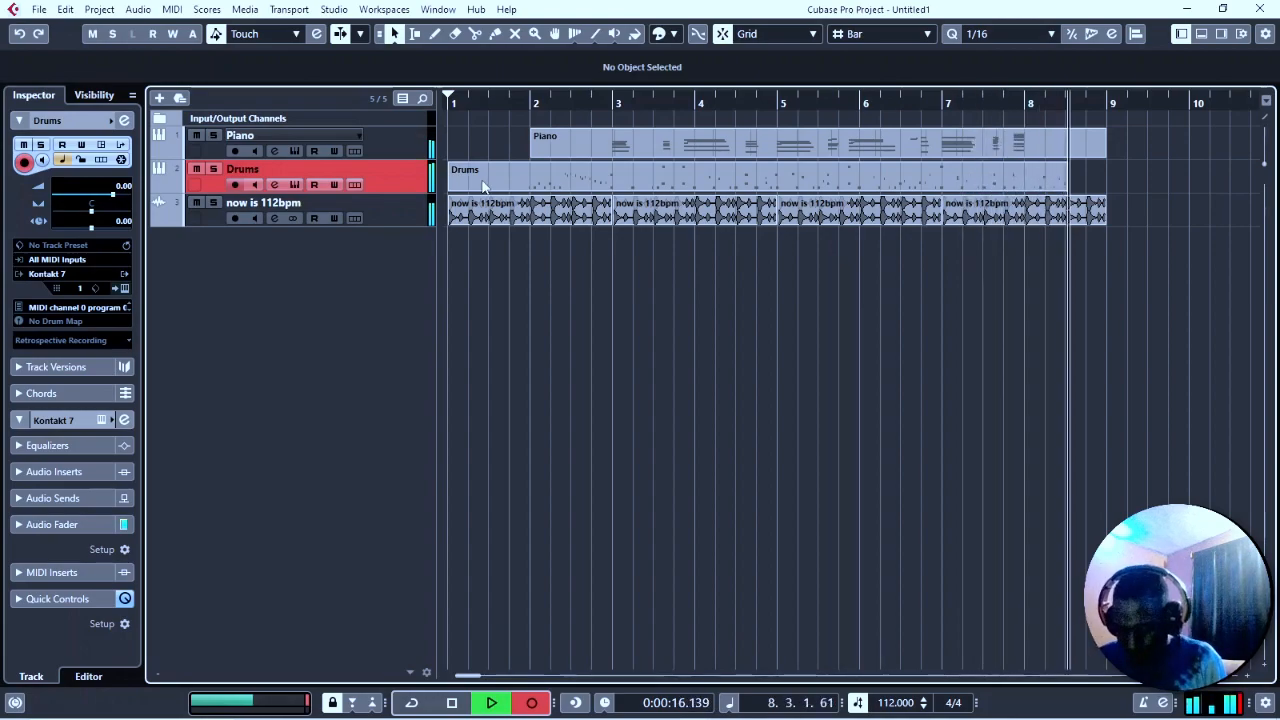
key("space")
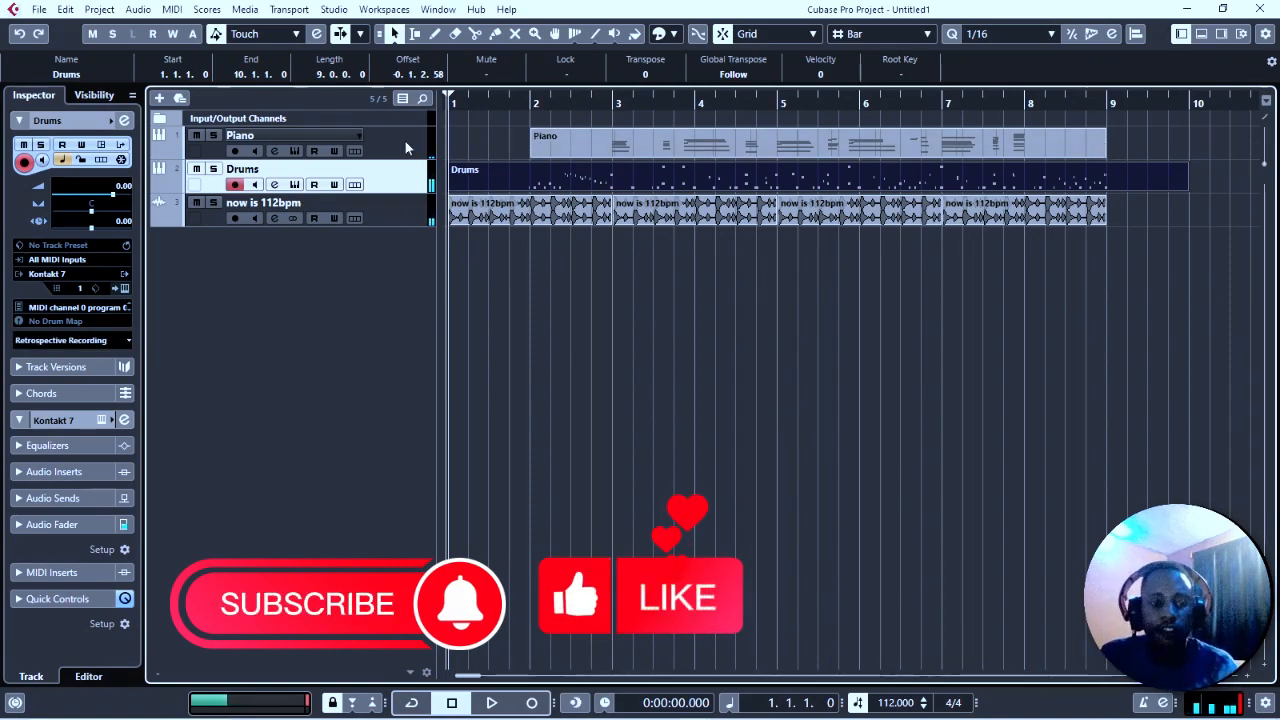
left_click(235, 185)
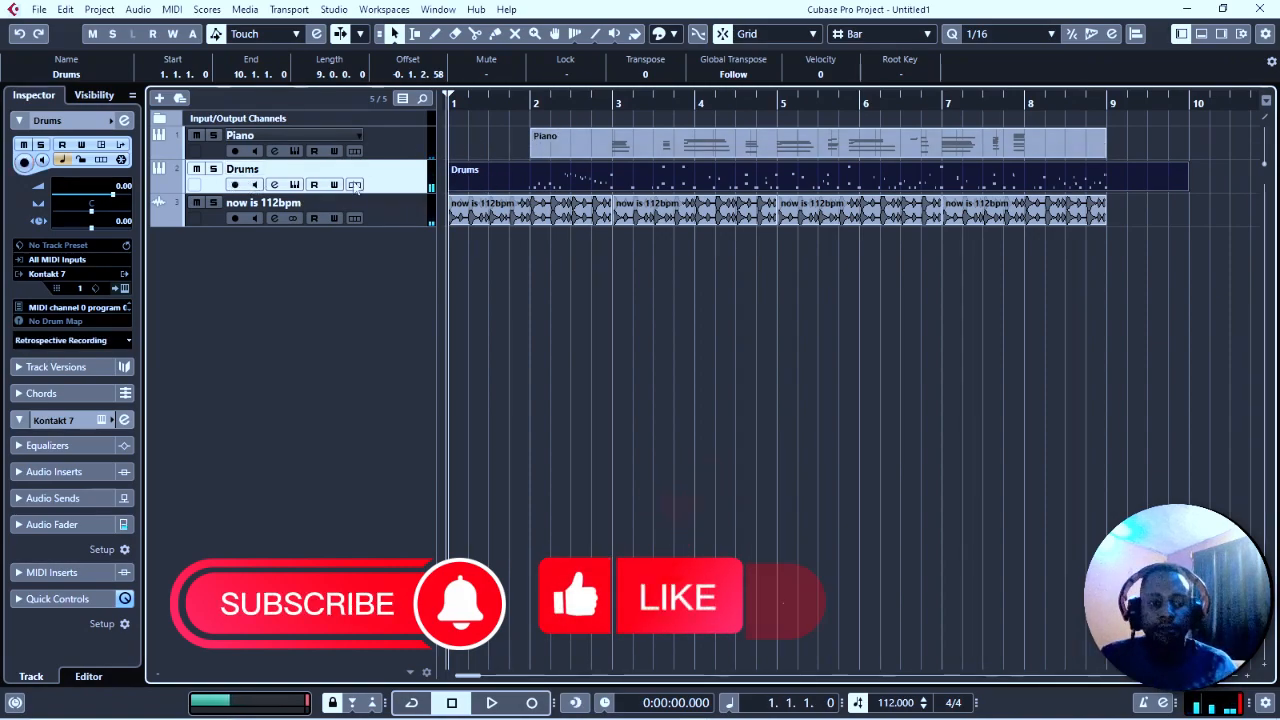
Play the project and open the recorded Drums part in a separate Key Editor window
key("space")
double_click(510, 176)
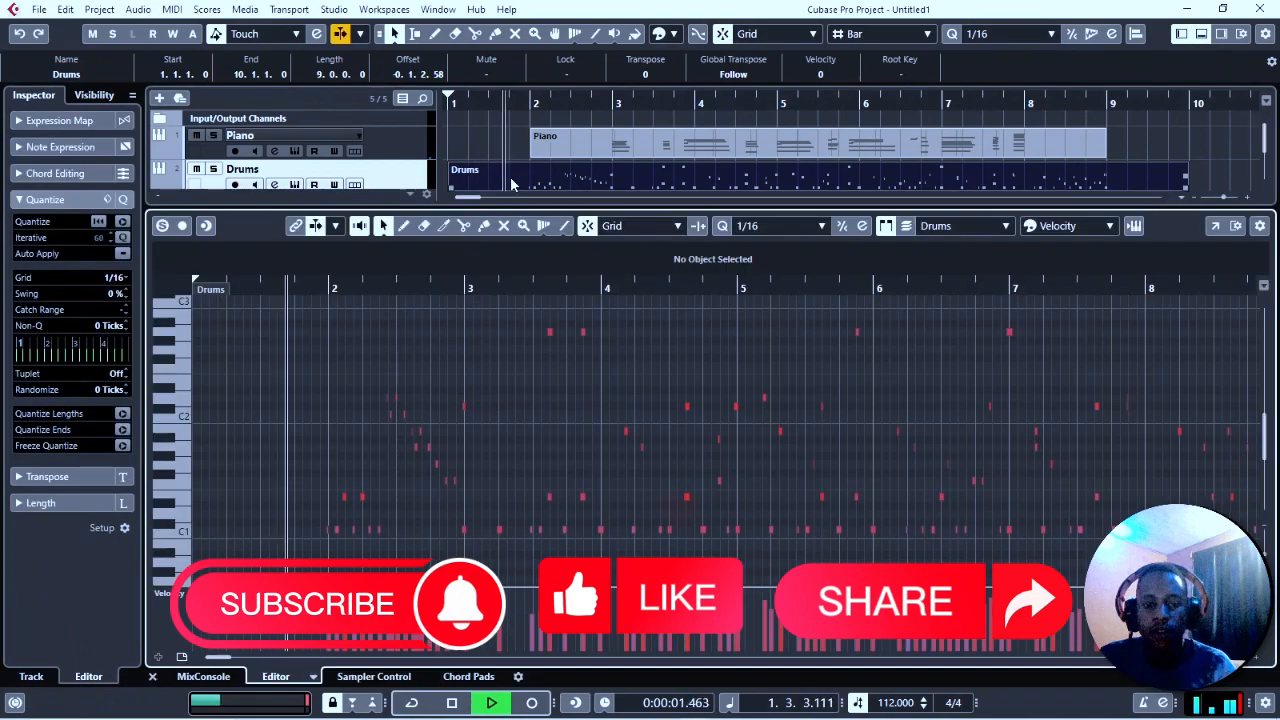
left_click(1215, 226)
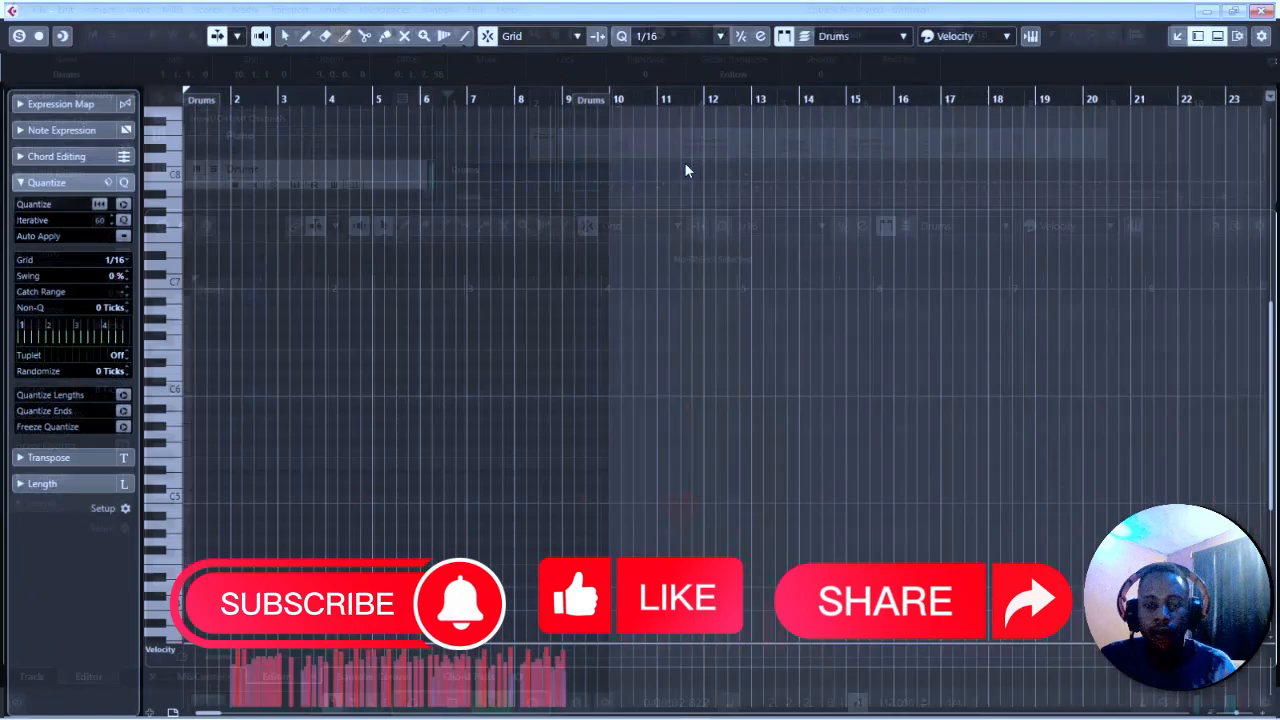
key("h")
key("h")
key("h")
key("h")
key("h")
key("h")
key("h")
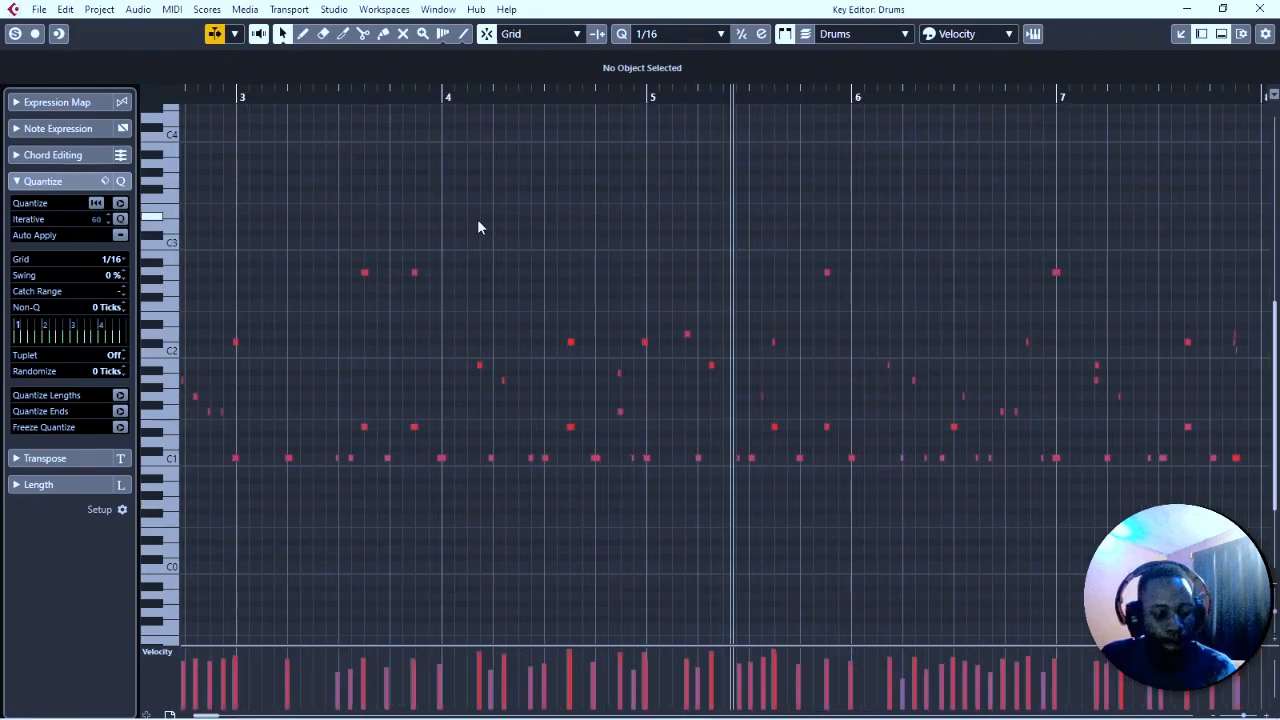
Place the playhead just before bar 2, select all drum notes and shift them slightly forward so the first one starts at 2.1.1.4
scroll(429, 266, "left", 5)
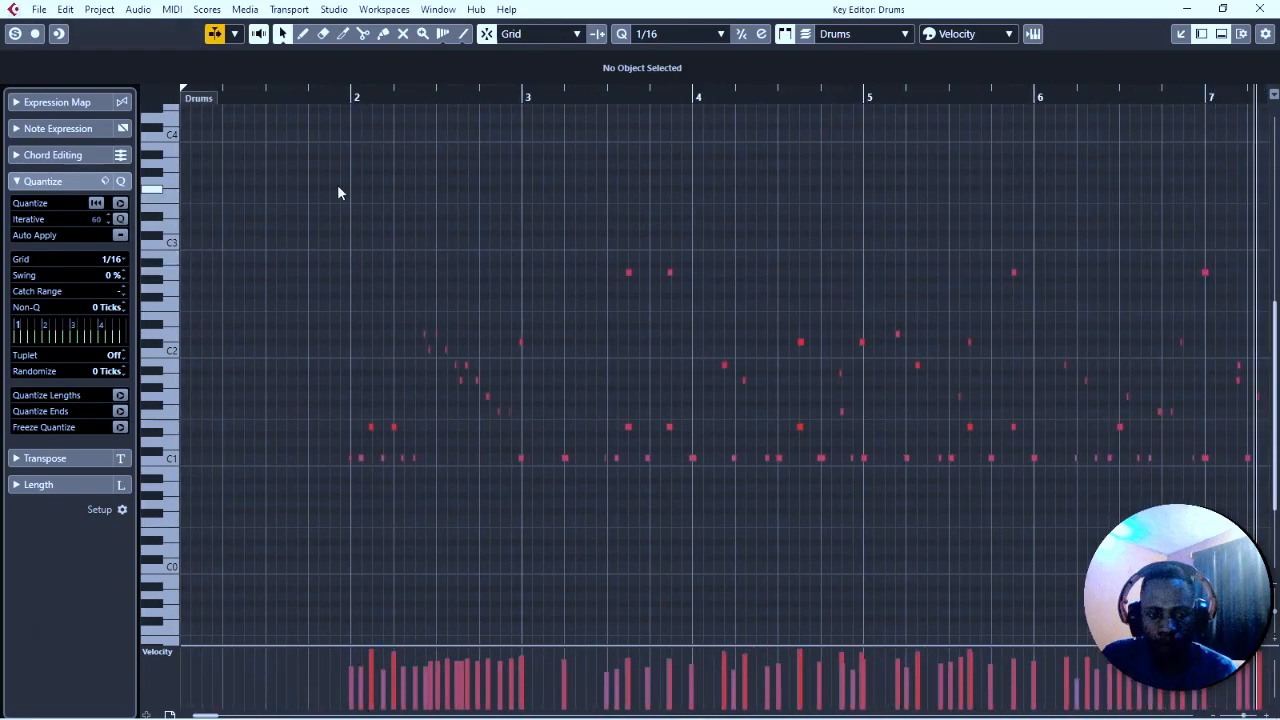
left_click(334, 97)
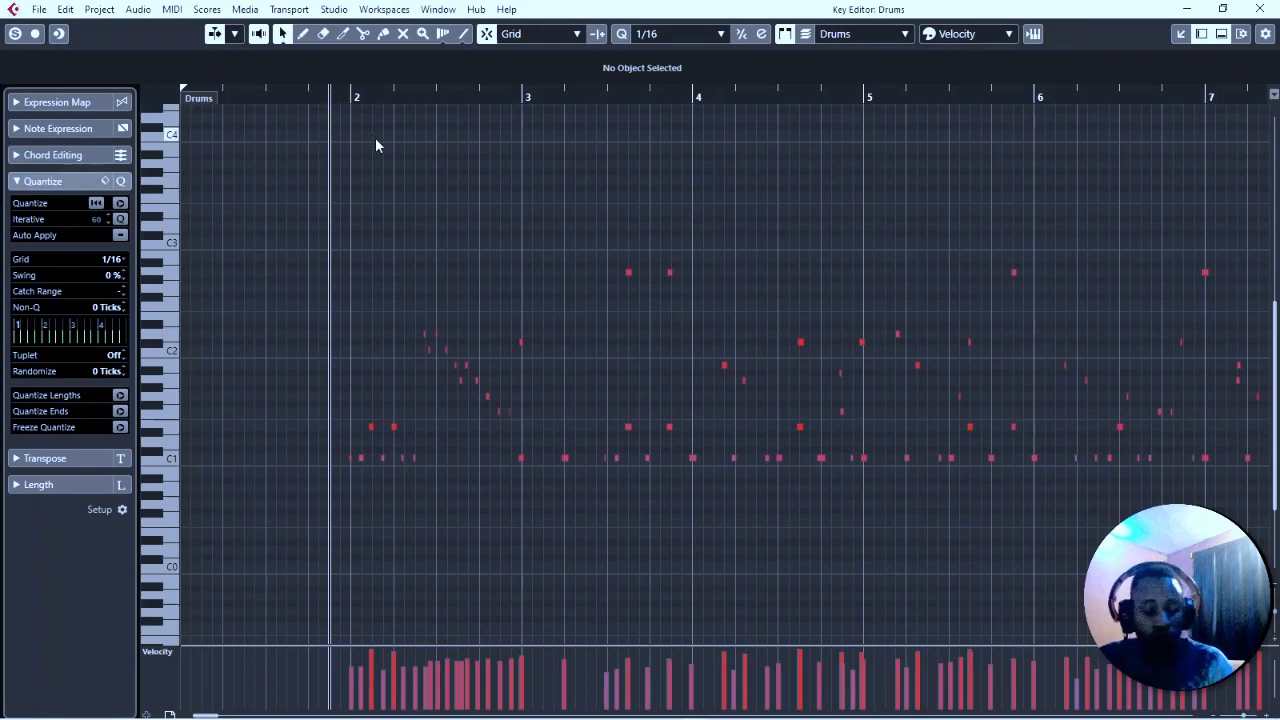
key("ctrl+a")
key("h")
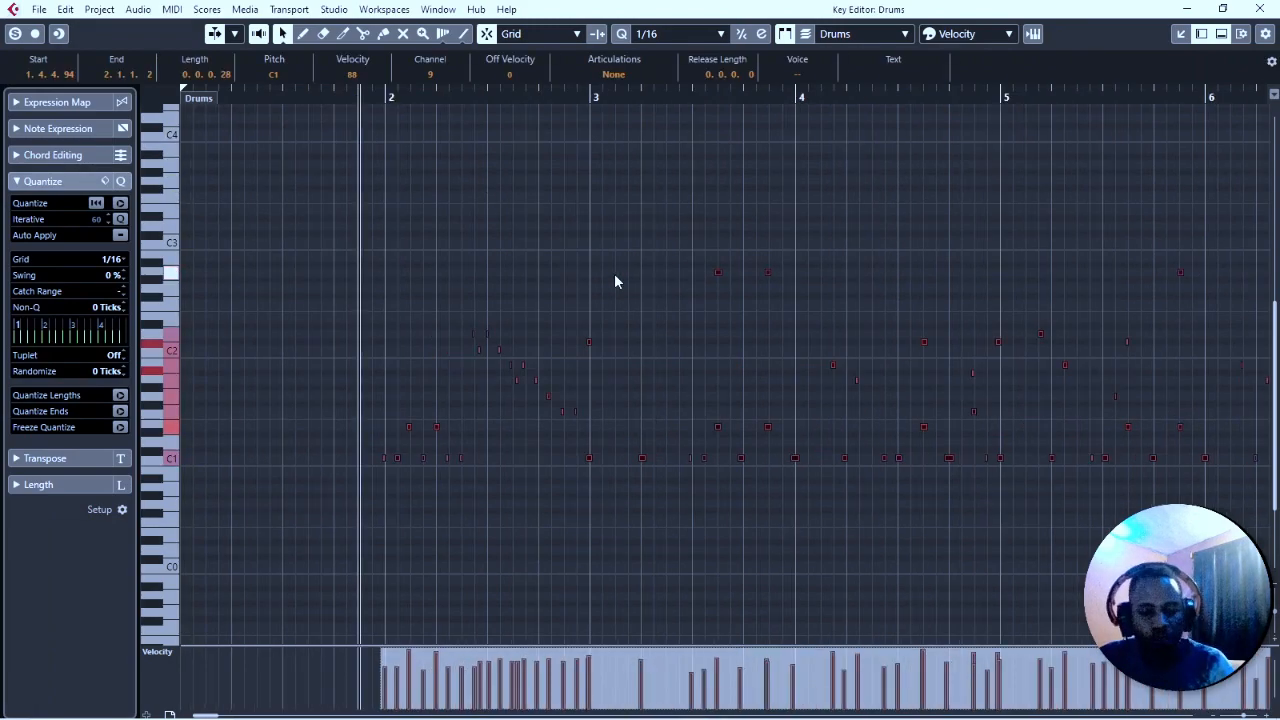
scroll(866, 357, "right", 3)
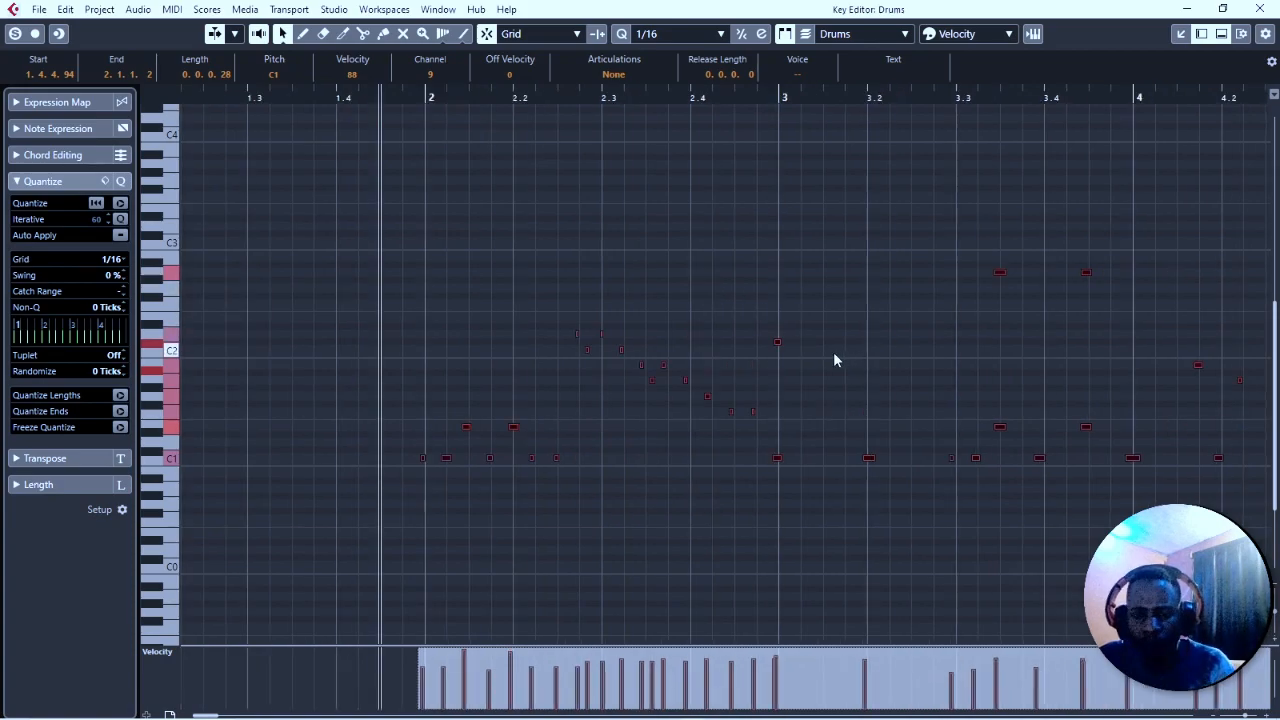
scroll(836, 360, "right", 3)
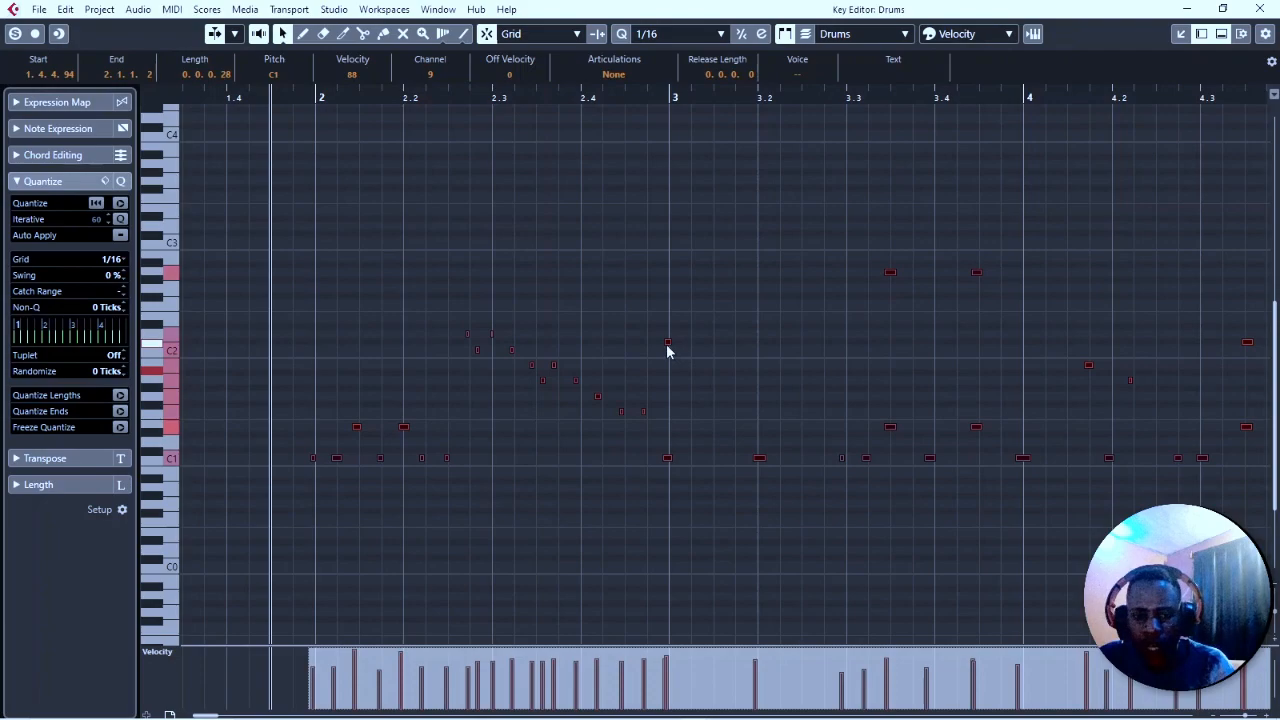
left_click_drag(670, 350, 675, 350)
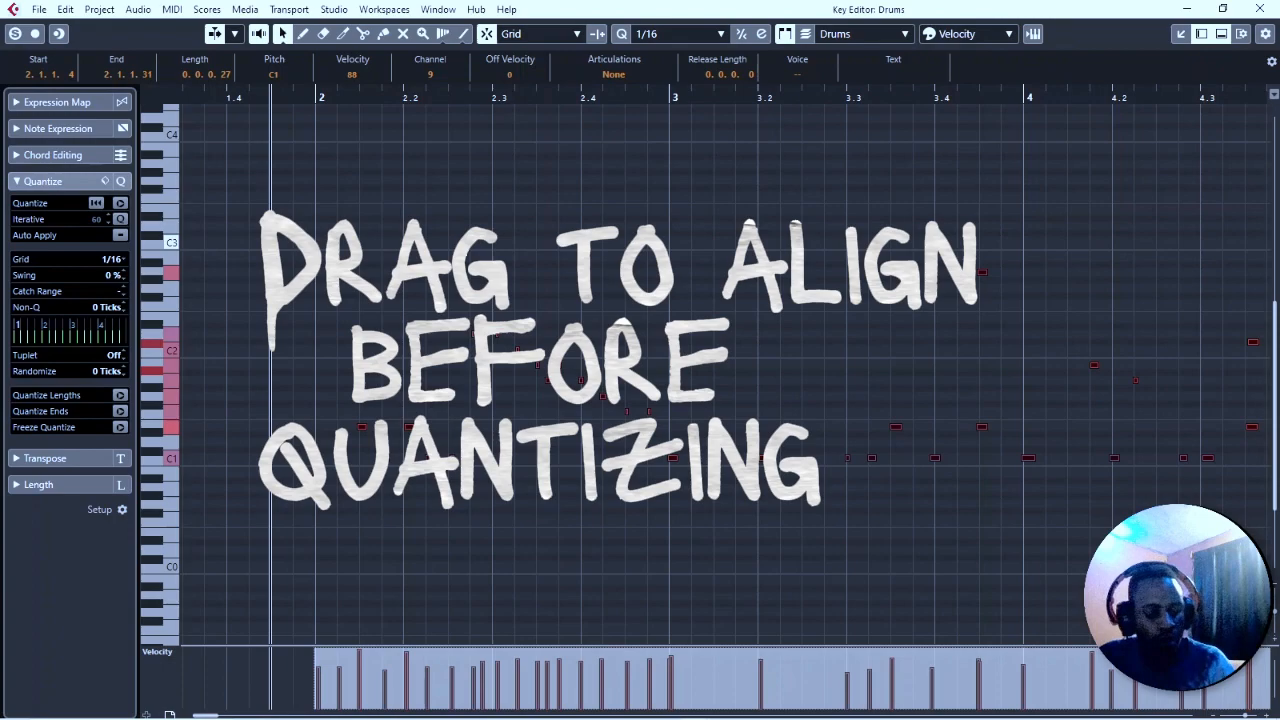
Play back the shifted drum notes from just before bar 2 to check their timing
key("g")
key("g")
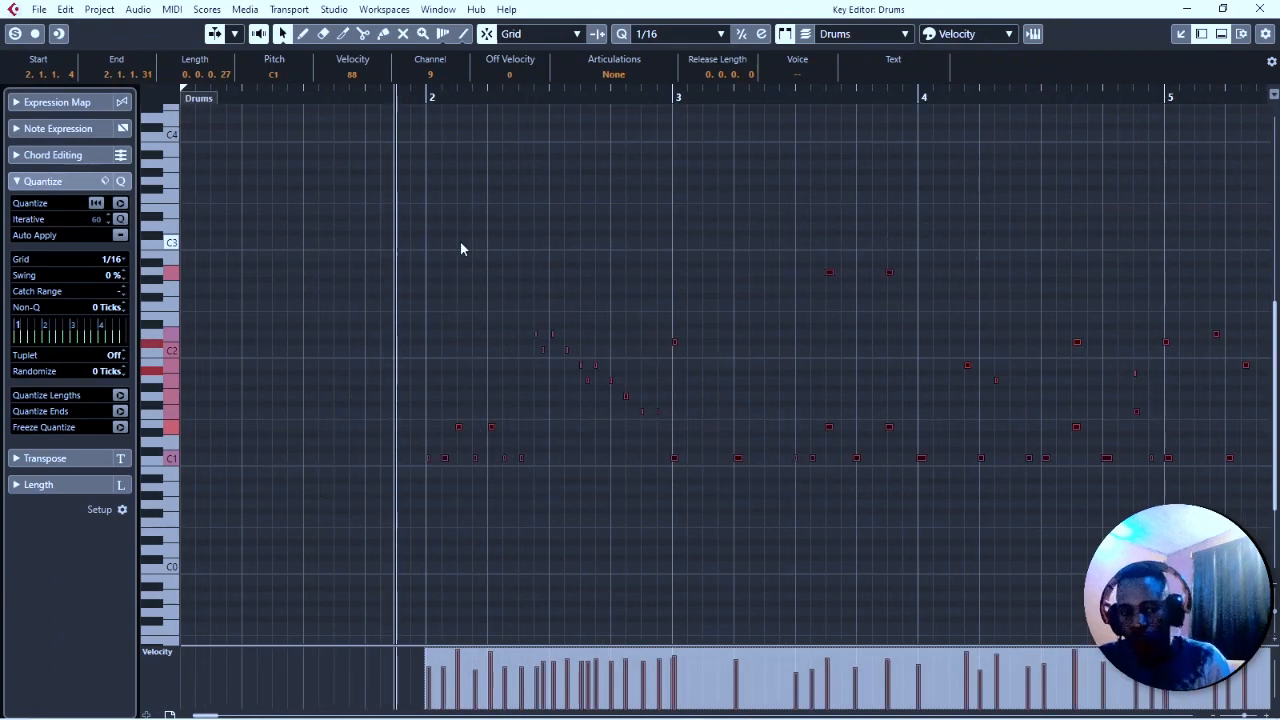
key("g")
key("g")
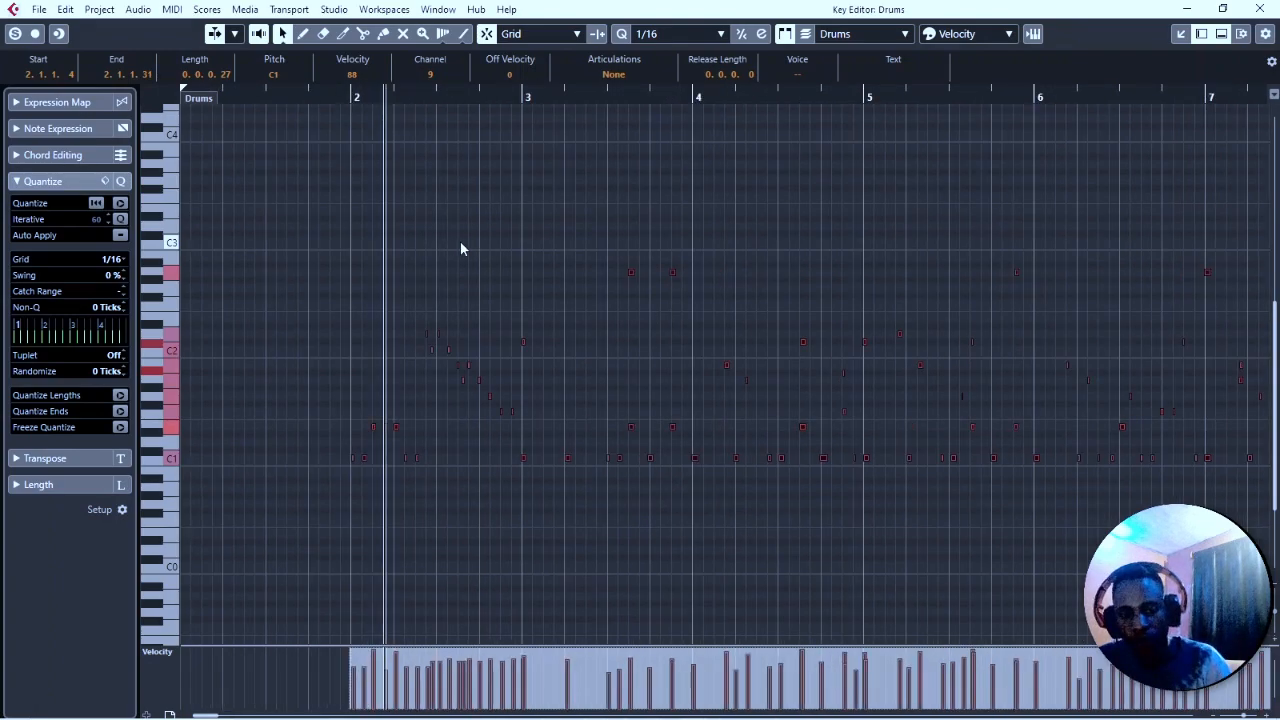
key("space")
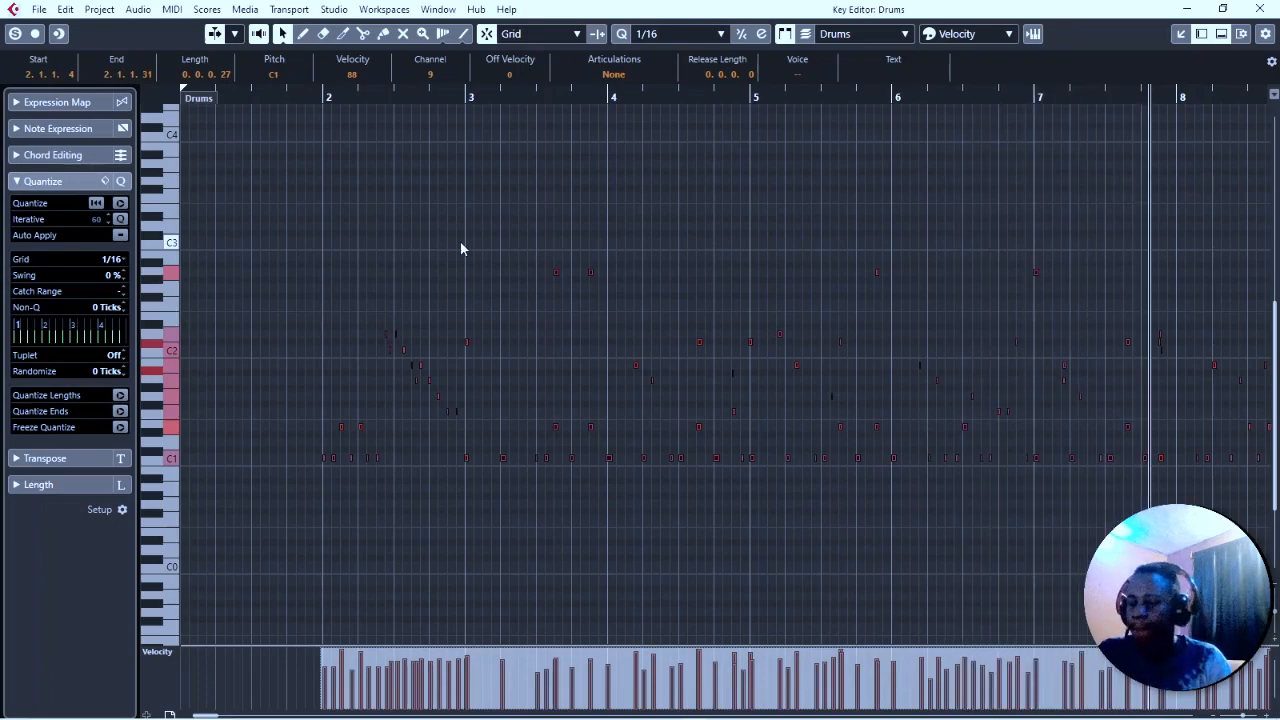
key("g")
key("g")
key("g")
key("g")
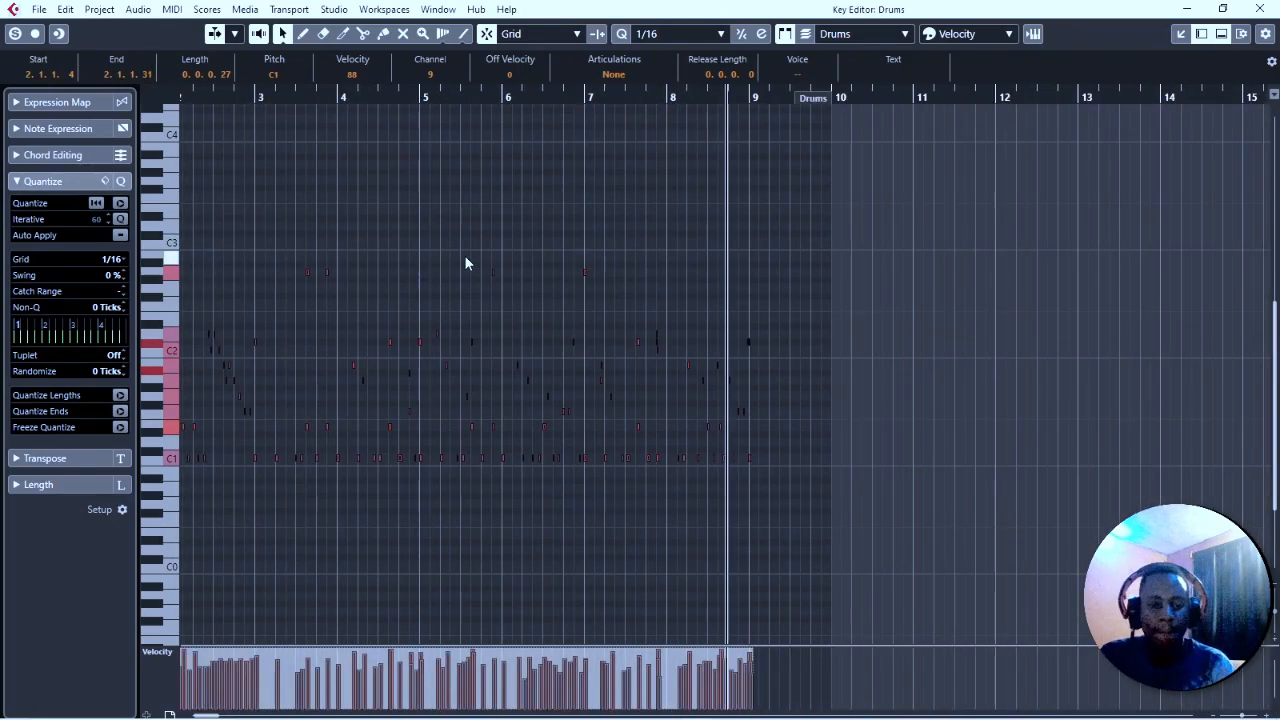
Examine how the drum notes line up with the grid around bars 8 and 9 and back at bars 2 to 5
key("h")
key("h")
key("h")
key("h")
key("h")
key("h")
key("h")
key("h")
key("h")
key("h")
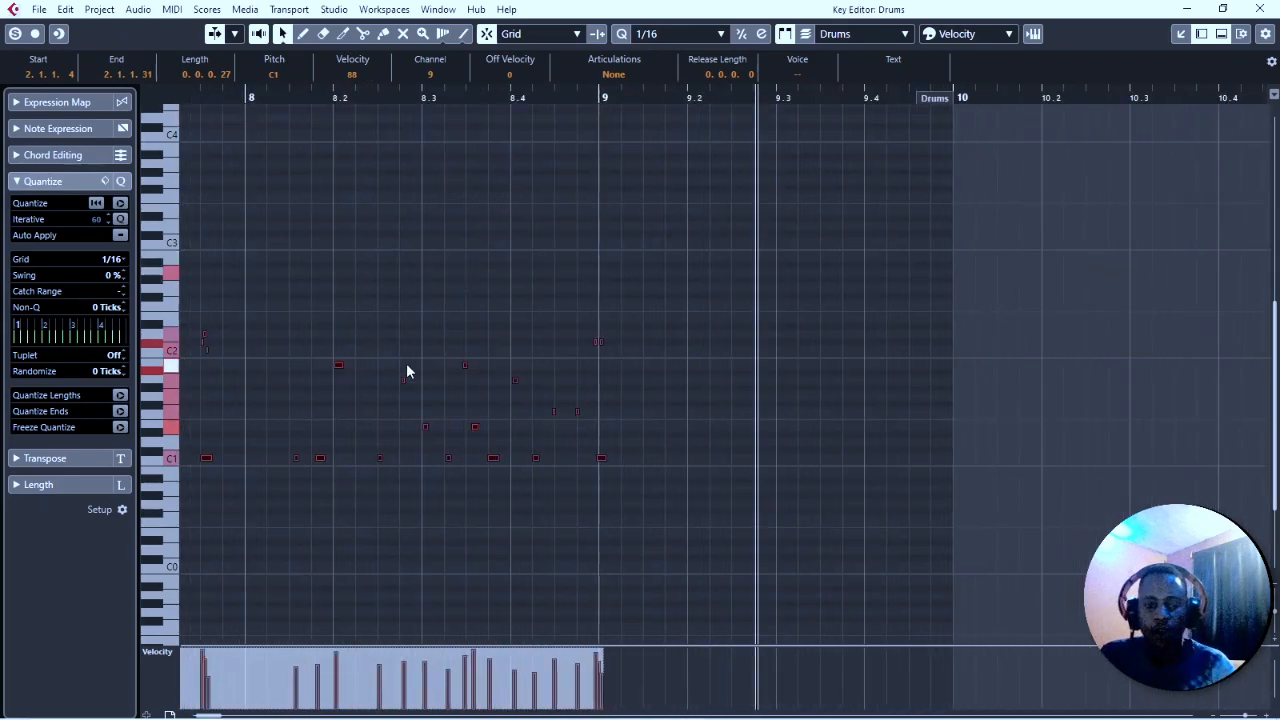
left_click_drag(1275, 613, 1275, 617)
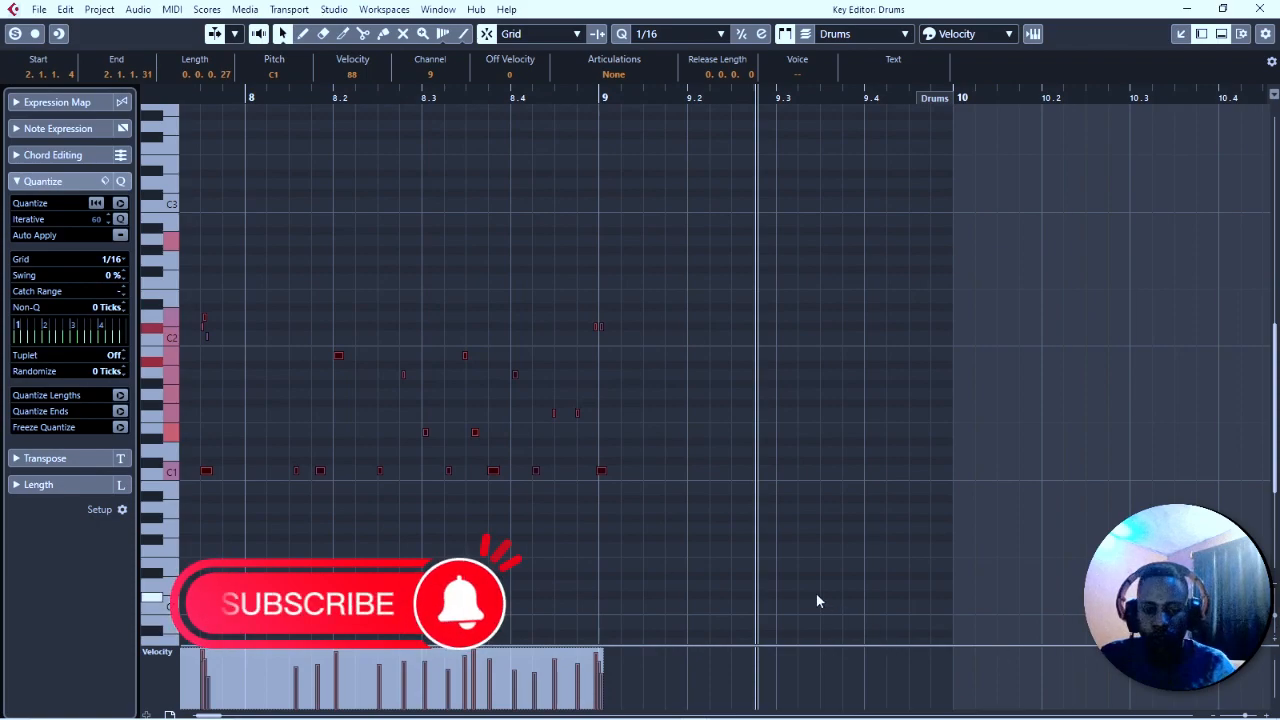
scroll(792, 579, "left", 8)
scroll(791, 577, "left", 10)
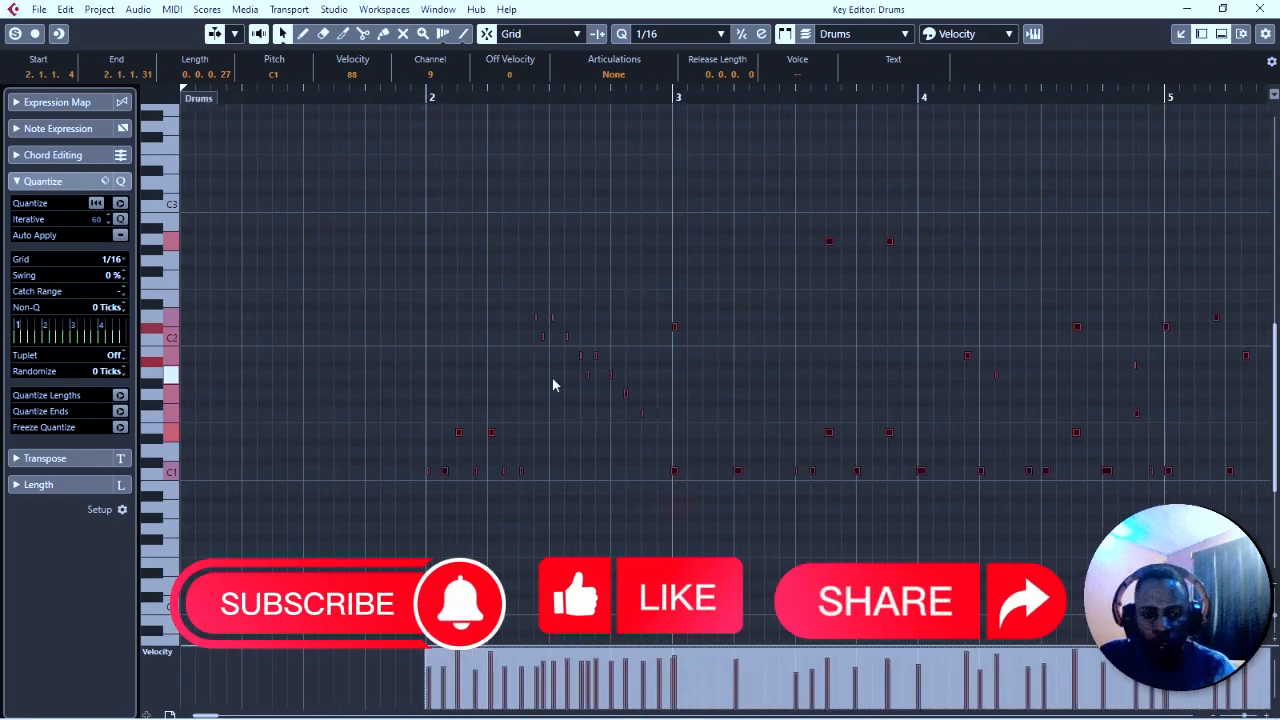
Place the playhead just before bar 2, enable recording in the editor and play the drum notes
left_click(397, 97)
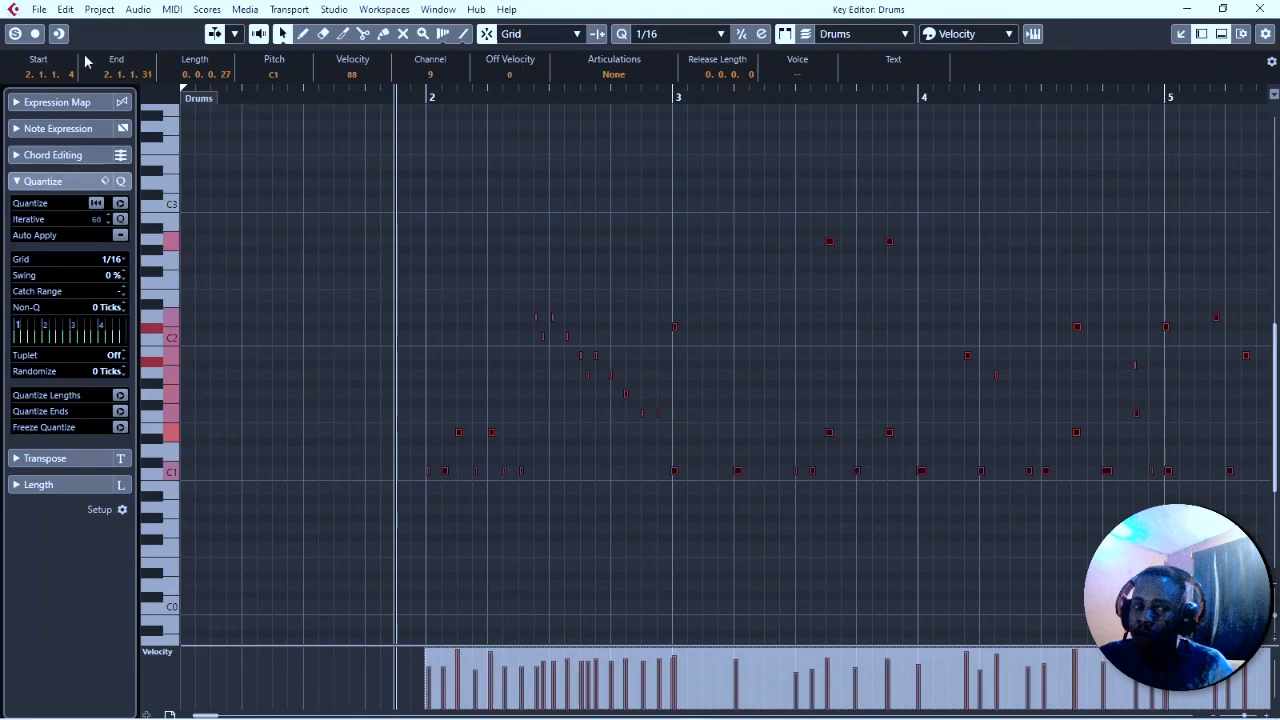
left_click(36, 34)
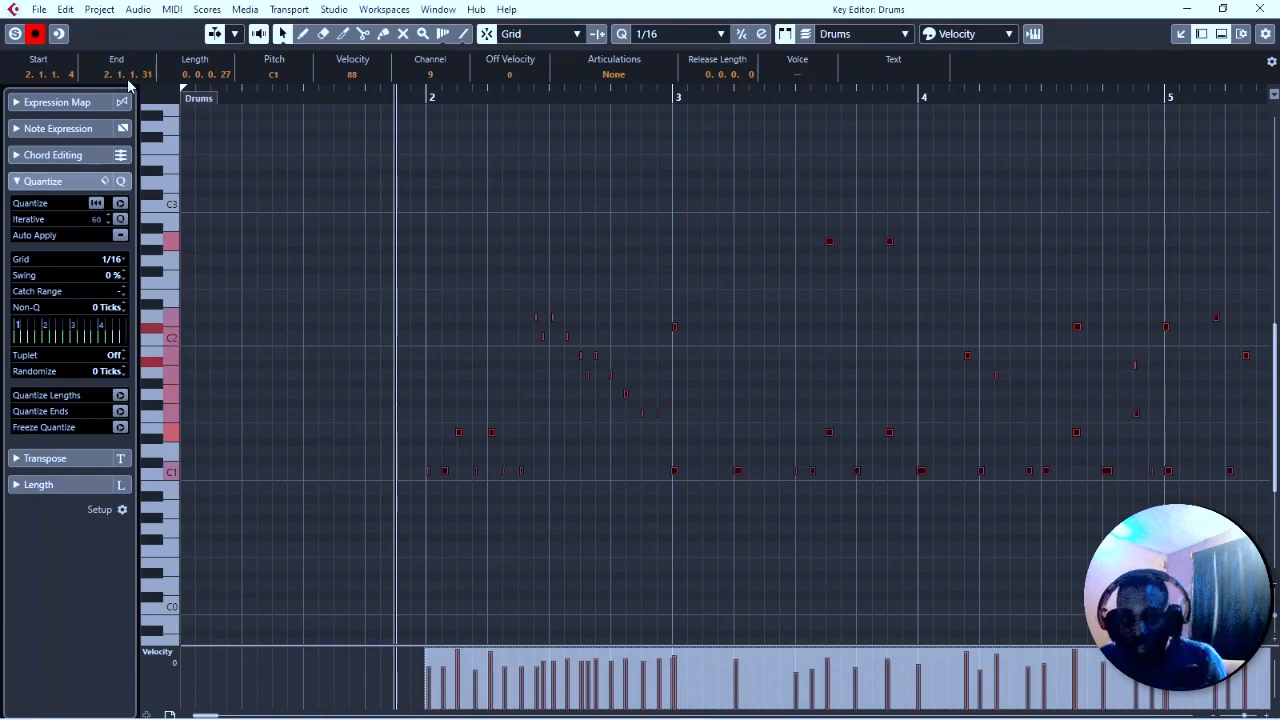
key("space")
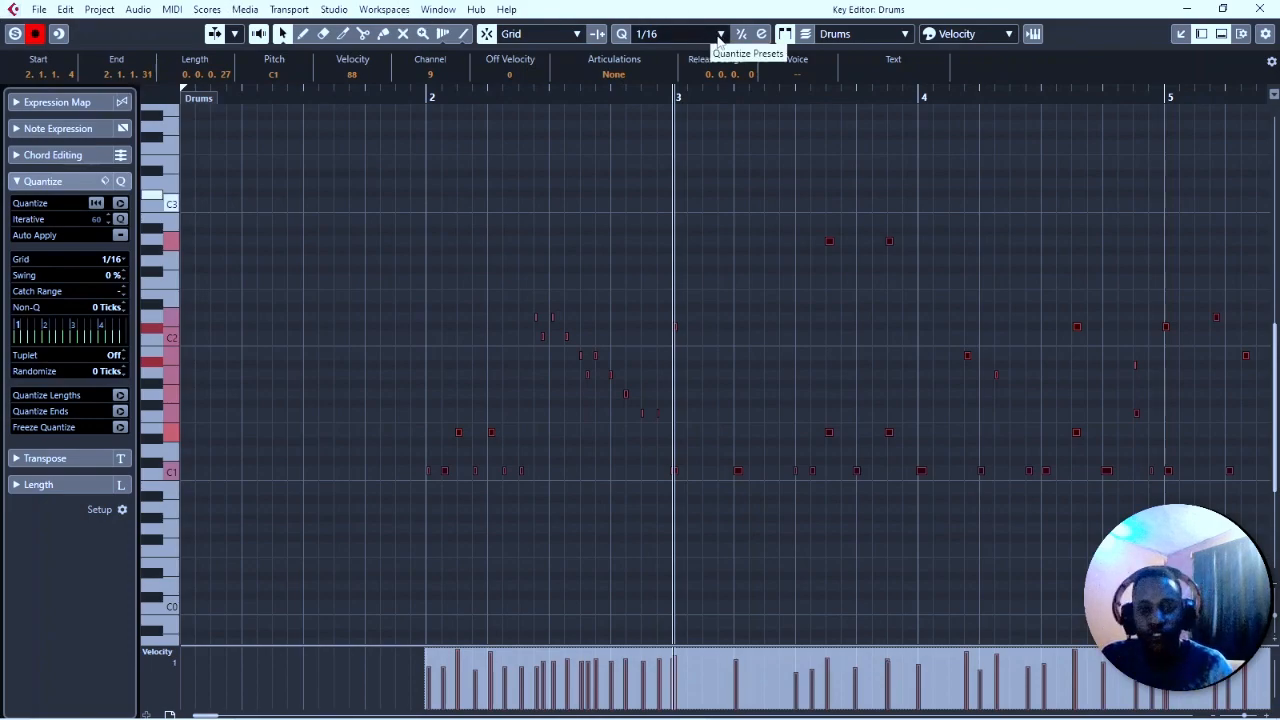
Try quantizing all drum notes to 1/16, play them back from just before bar 2 and undo the quantization
left_click(719, 38)
left_click(675, 126)
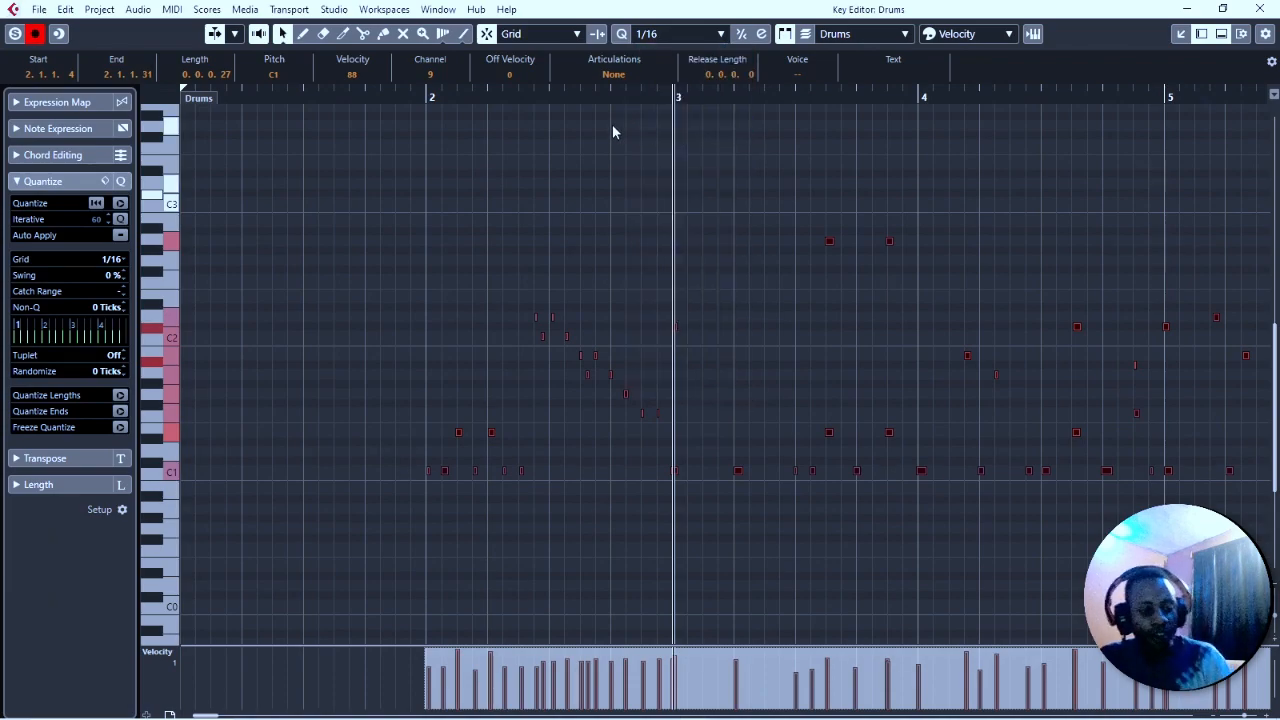
key("q")
key("KP_Subtract")
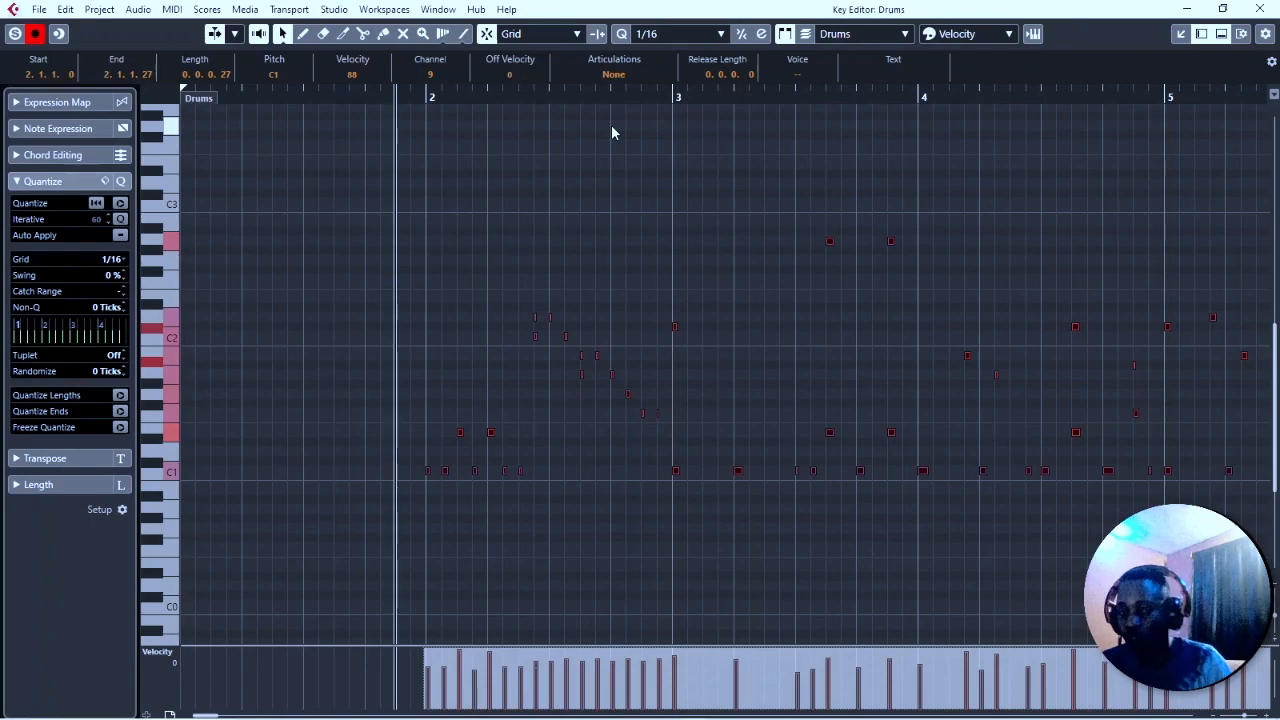
key("space")
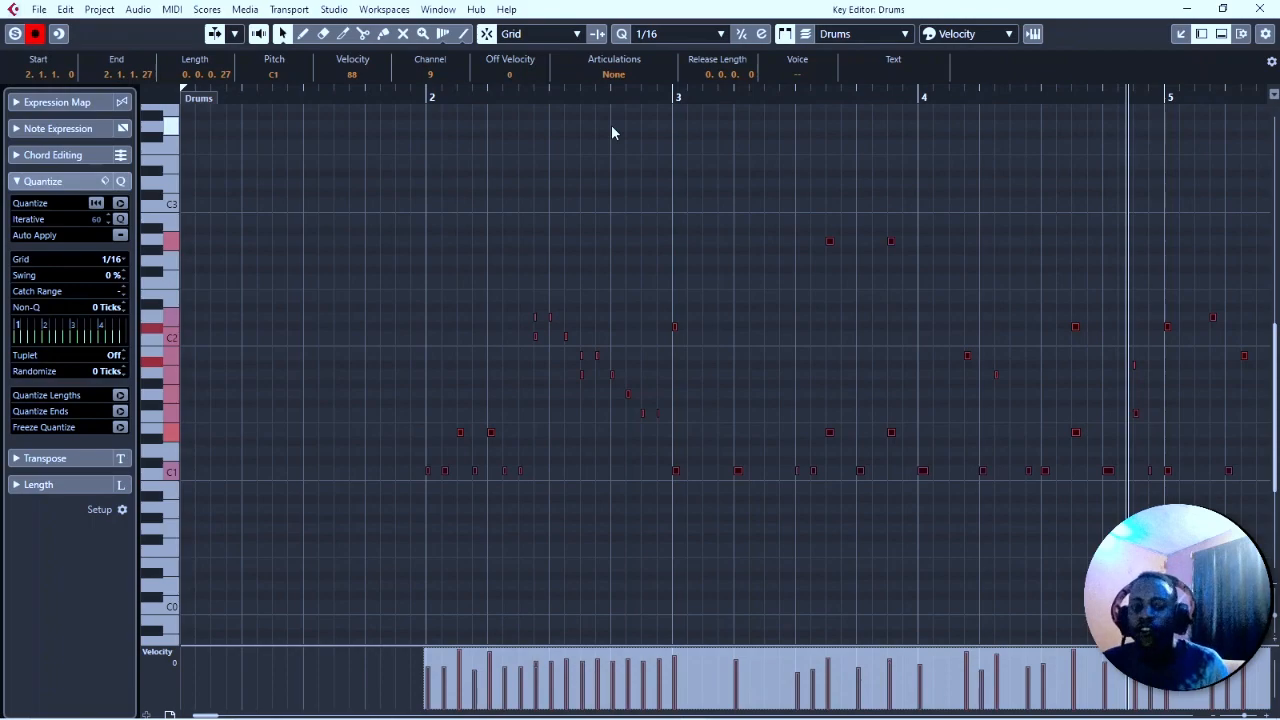
key("ctrl+z")
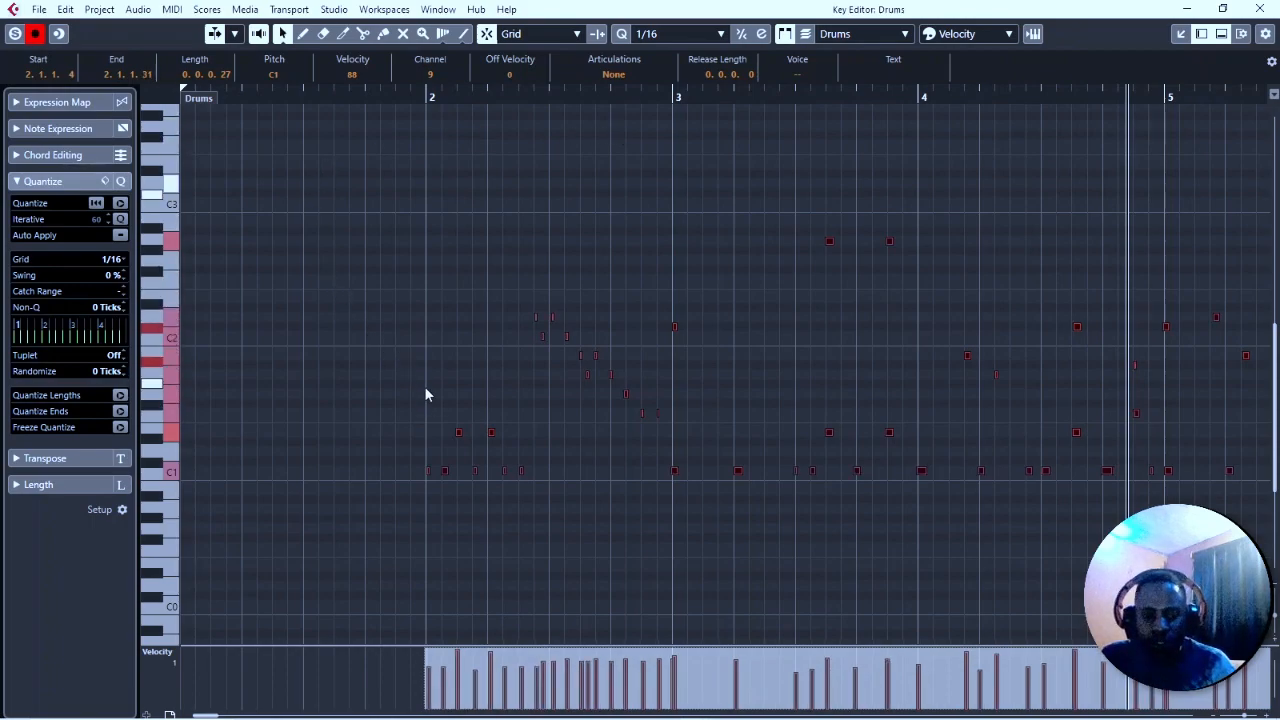
Loop and play the opening C1 and E1 drum notes from bar 2 to just past 2.2, and quantize them to 1/16
key("h")
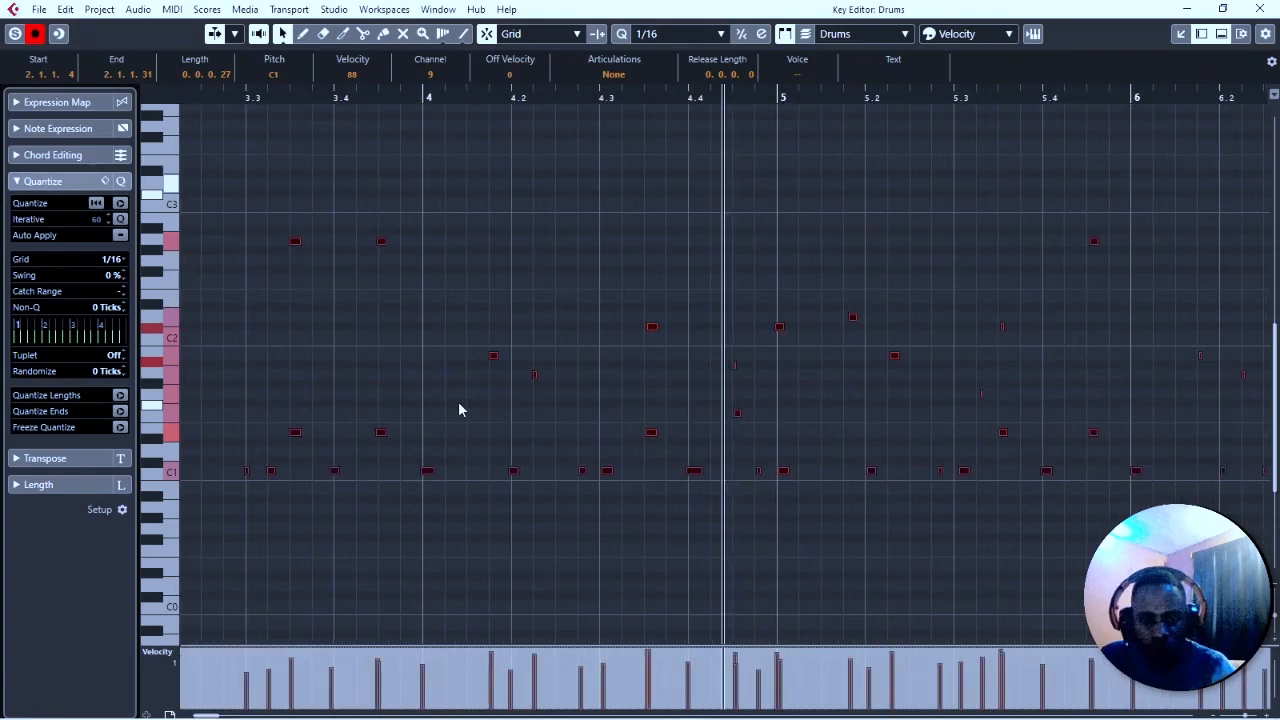
scroll(461, 414, "left", 5)
scroll(460, 409, "left", 3)
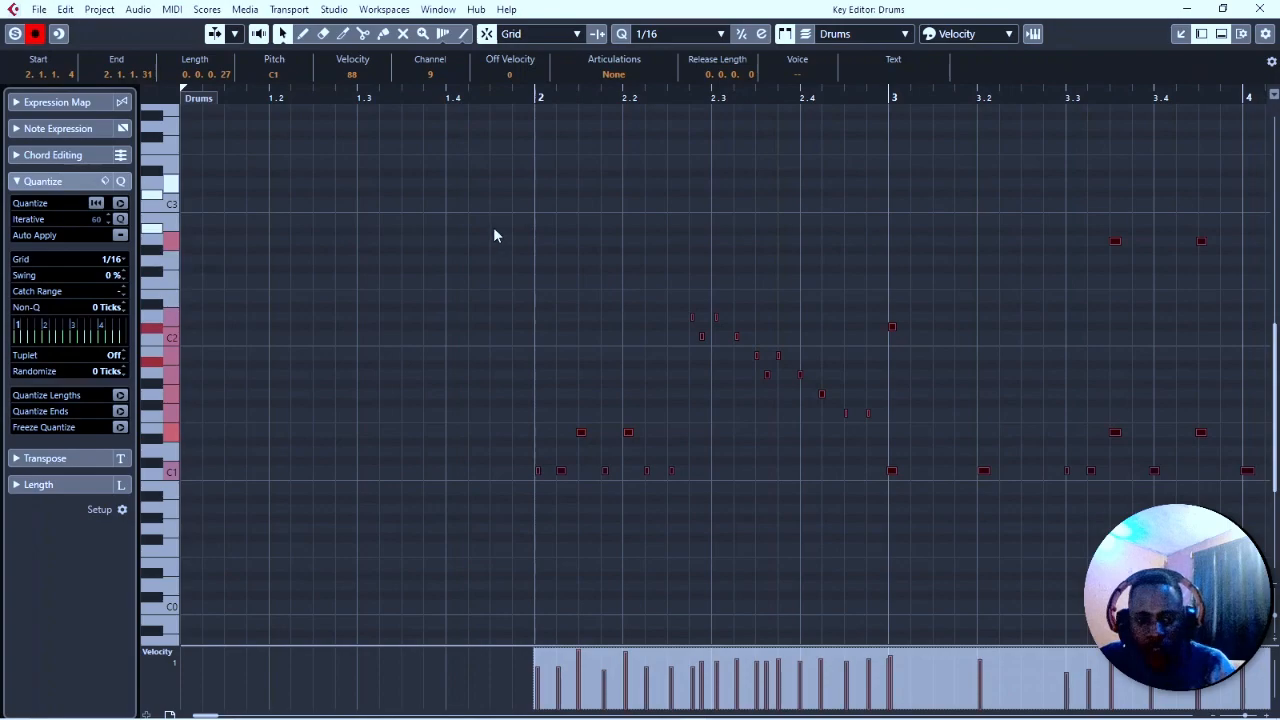
left_click_drag(528, 405, 683, 552)
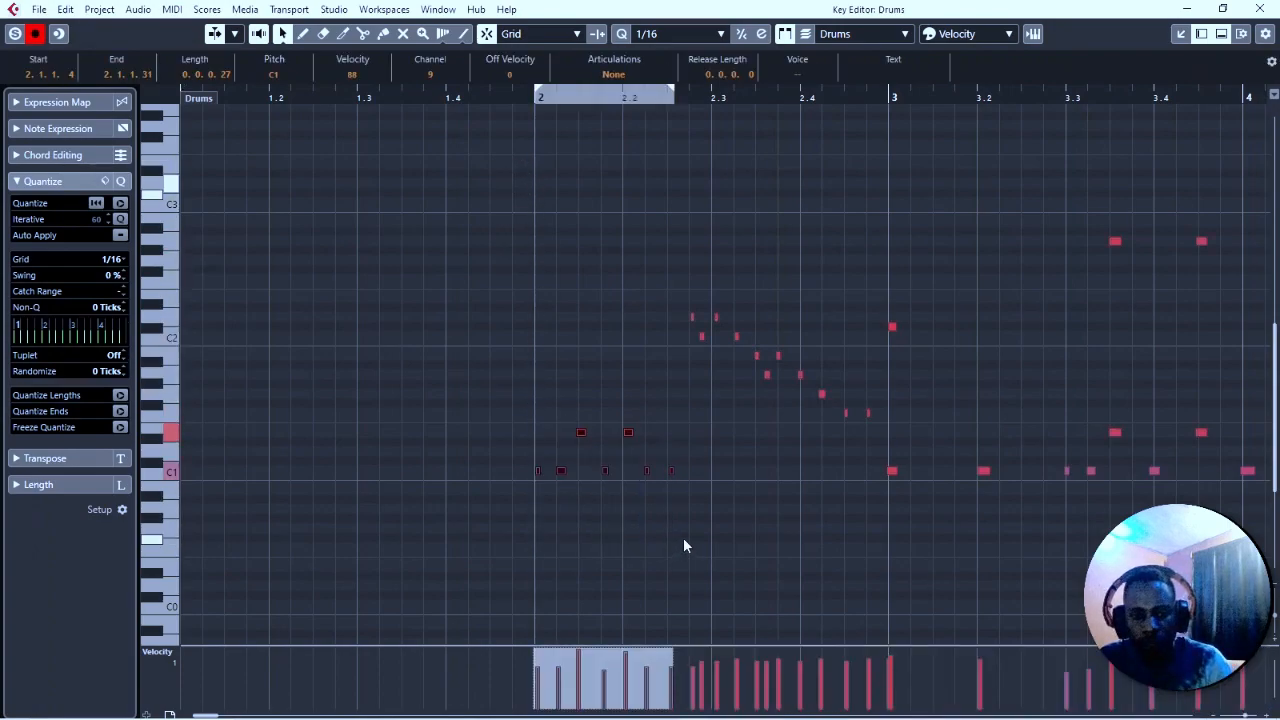
key("space")
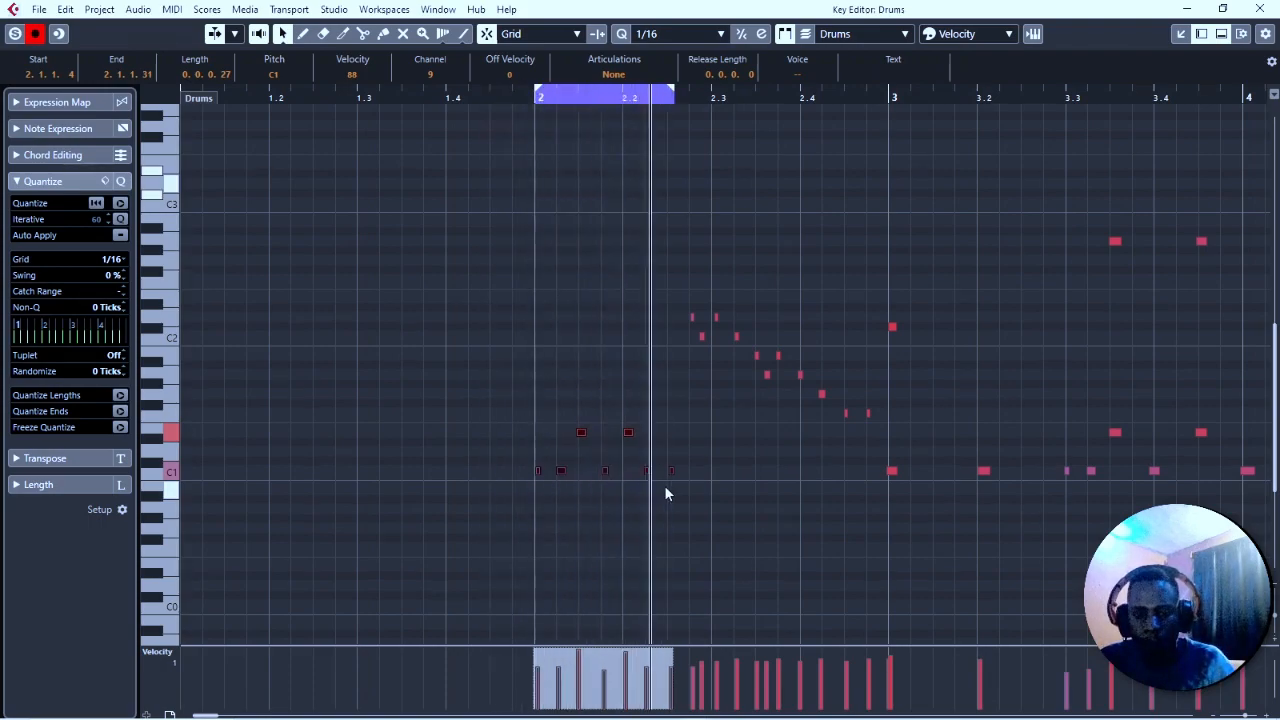
left_click_drag(524, 410, 689, 524)
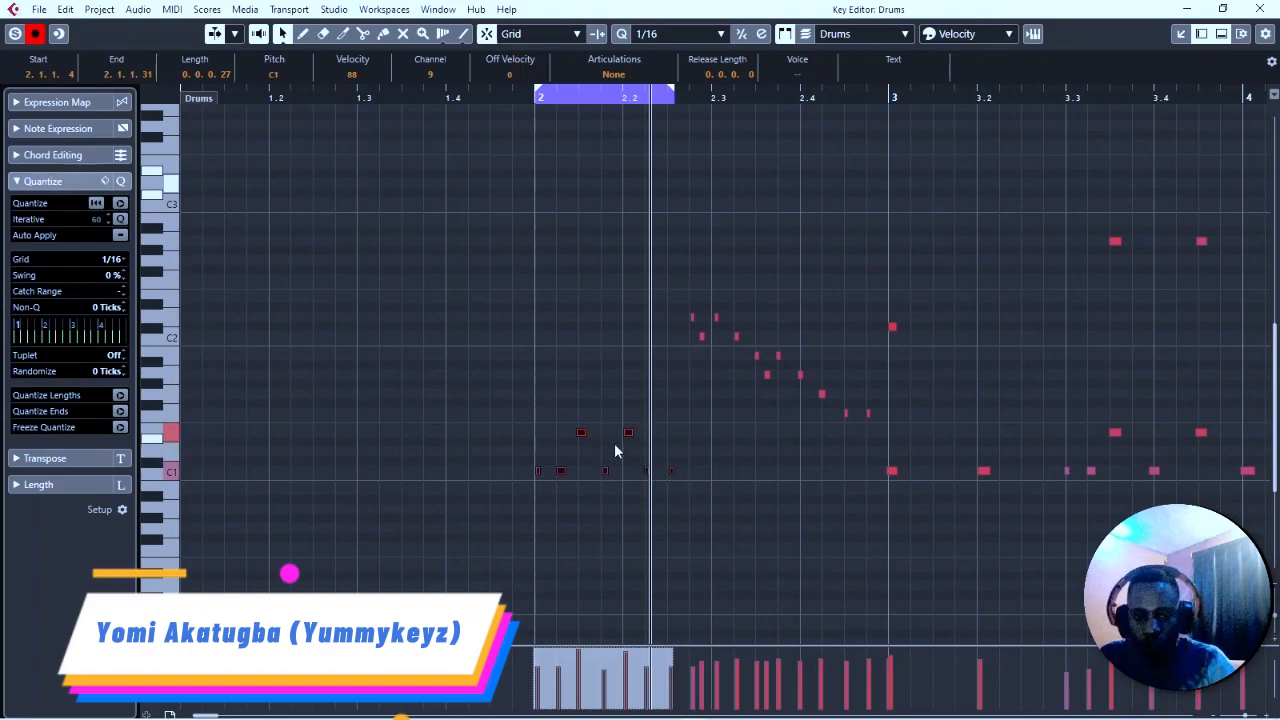
key("q")
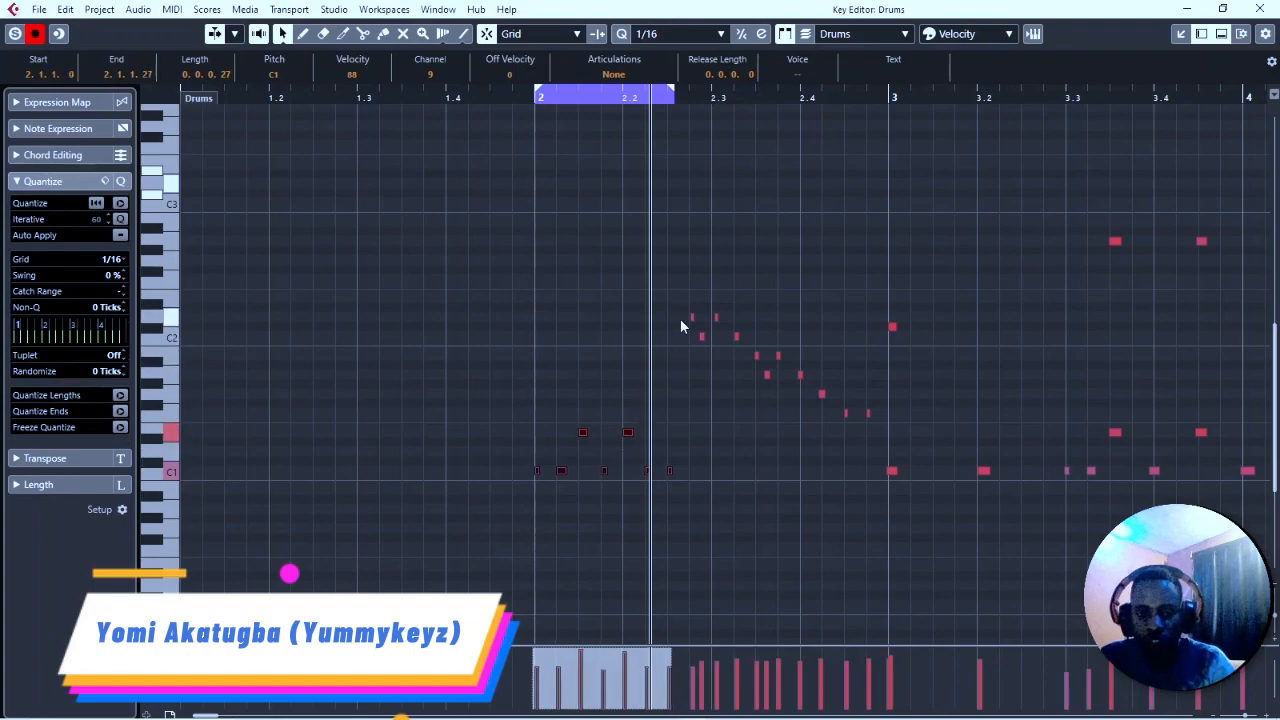
Turn off looping, quantize the fast tom notes between 2.2 and 2.4 to 1/32 and play from just before bar 2
left_click_drag(681, 295, 704, 344)
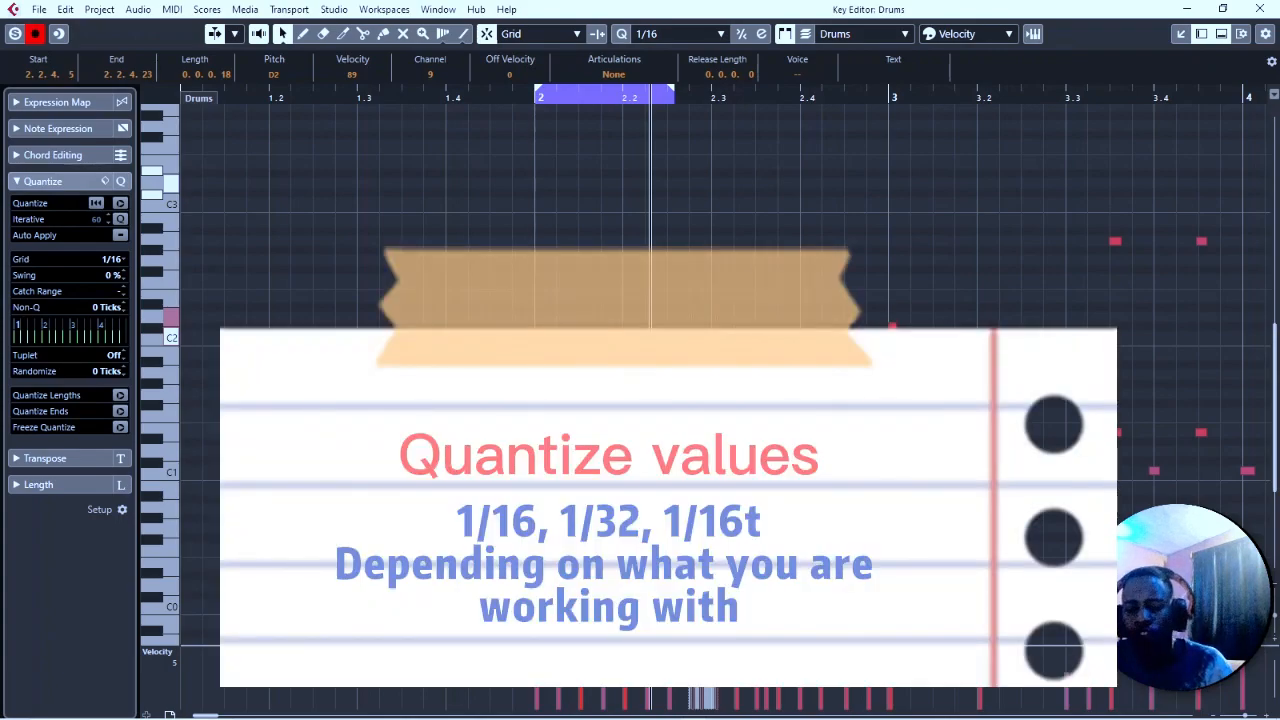
left_click_drag(684, 300, 722, 362)
key("KP_Divide")
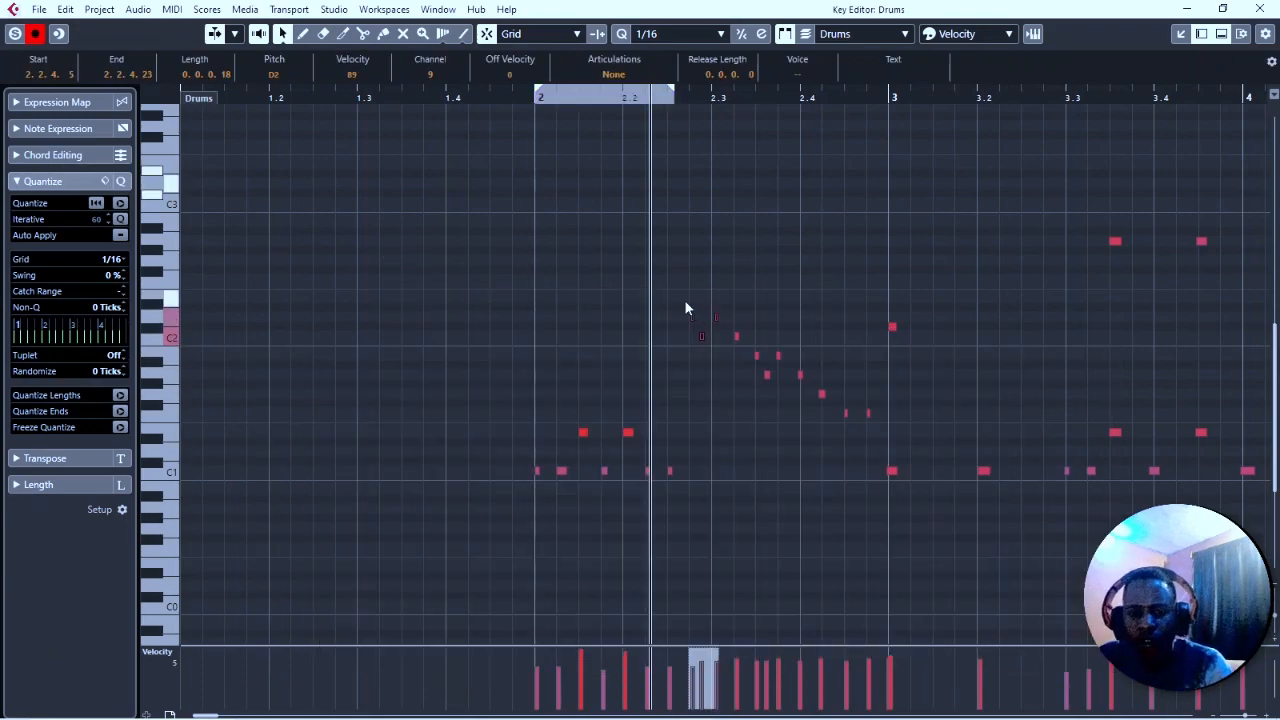
left_click_drag(685, 303, 782, 417)
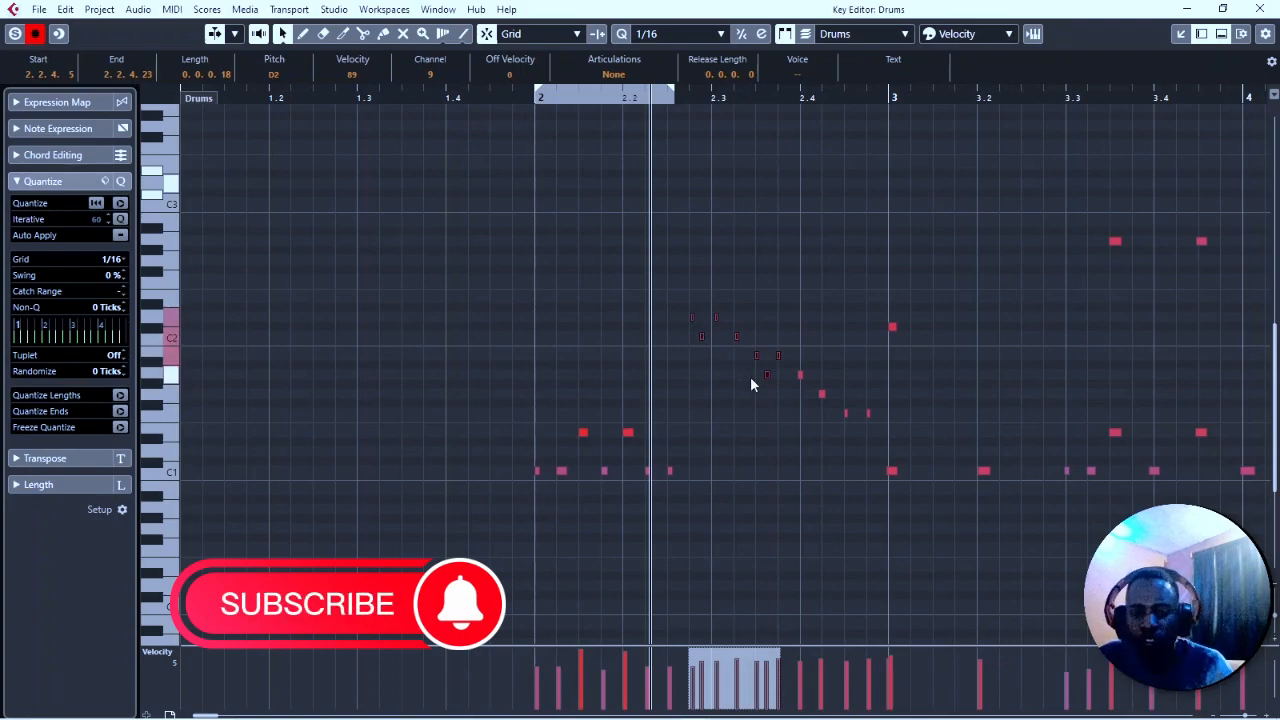
left_click(708, 37)
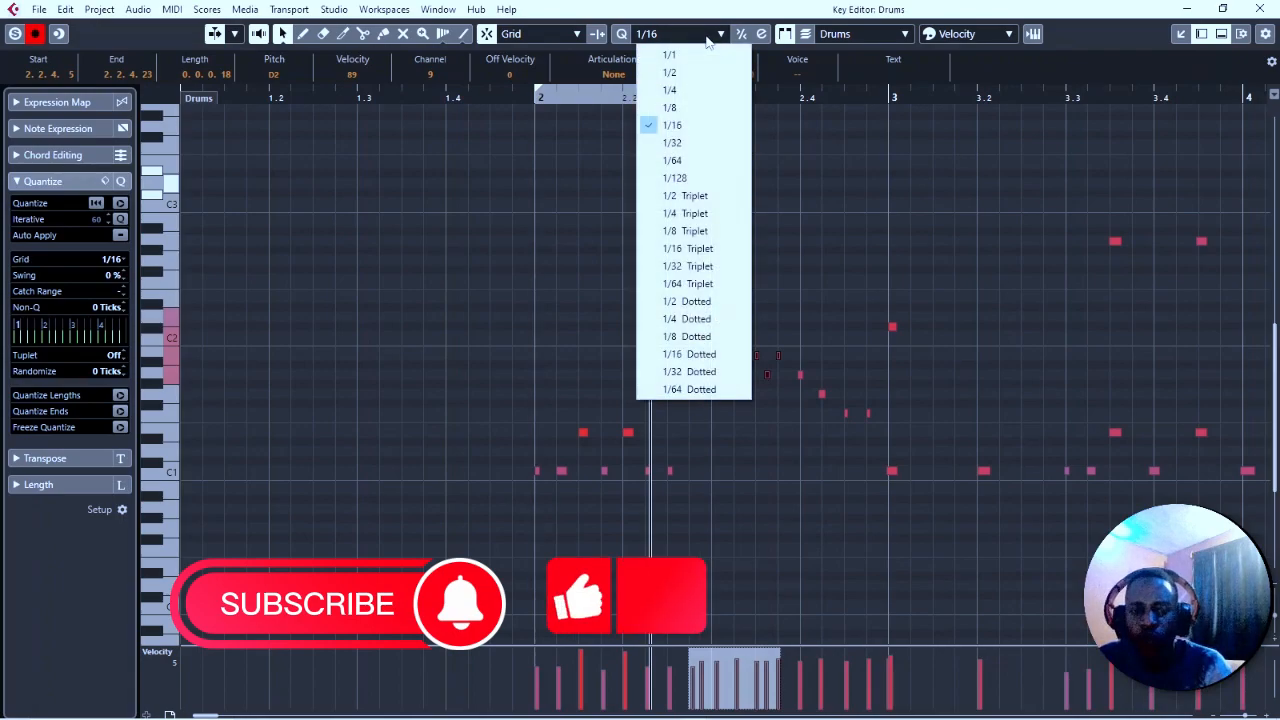
left_click(688, 146)
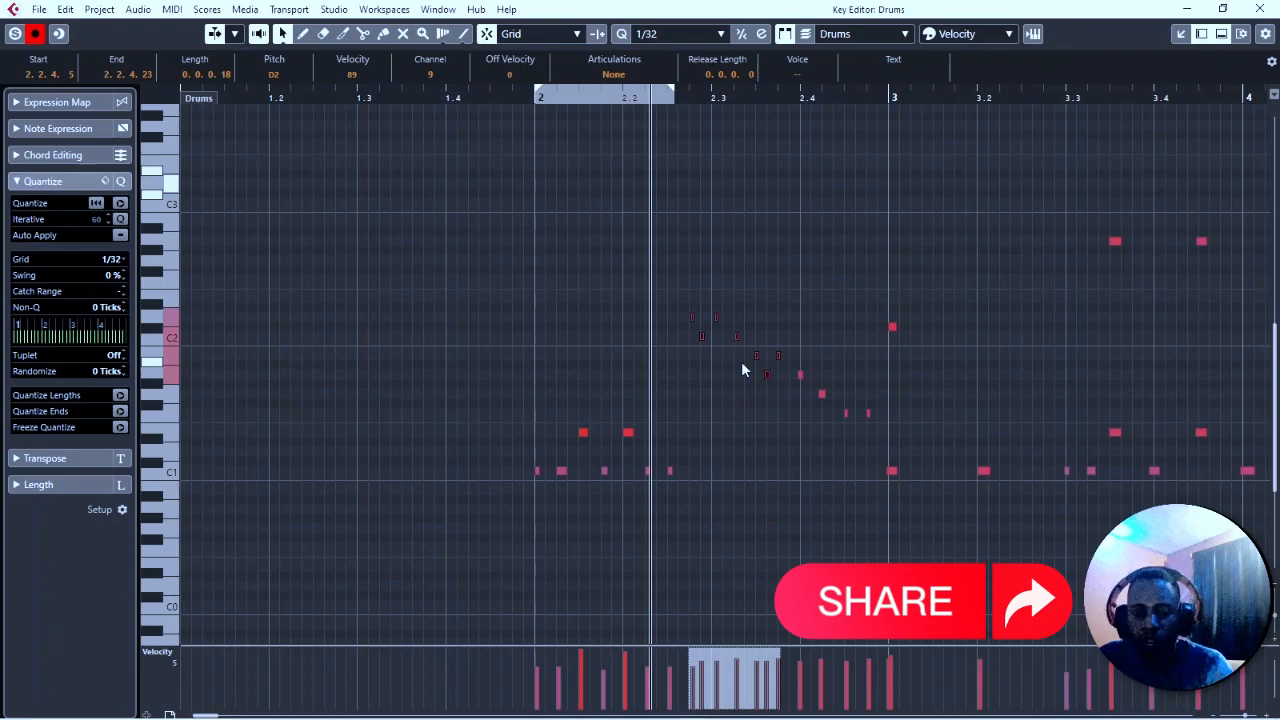
key("q")
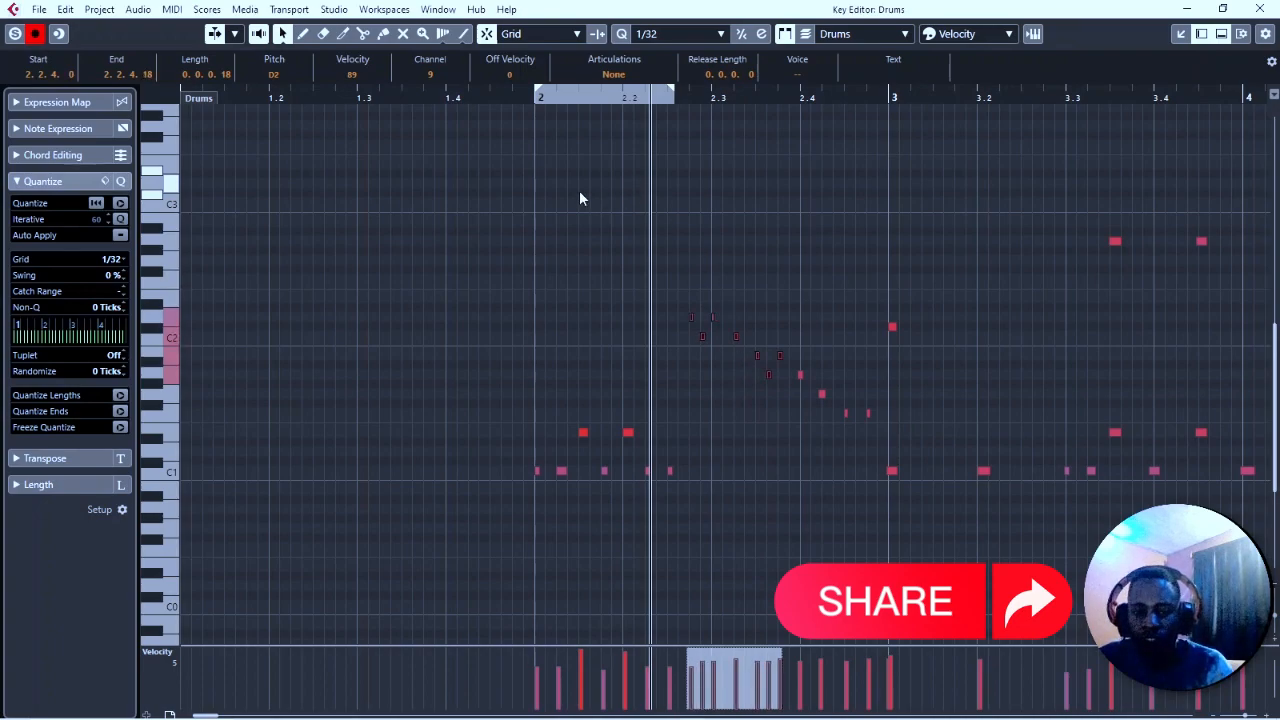
left_click(523, 98)
key("space")
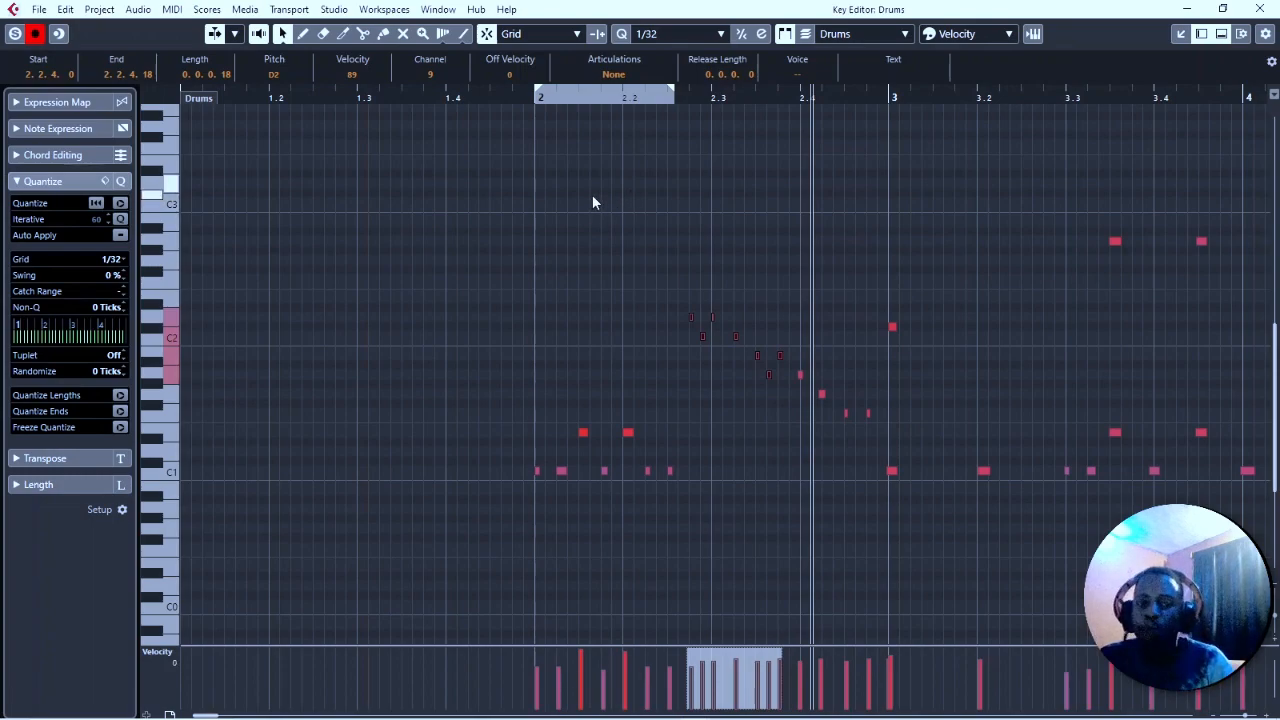
Select the drum notes from 2.4 to the start of bar 3 and quantize them to 1/16
left_click_drag(792, 280, 899, 486)
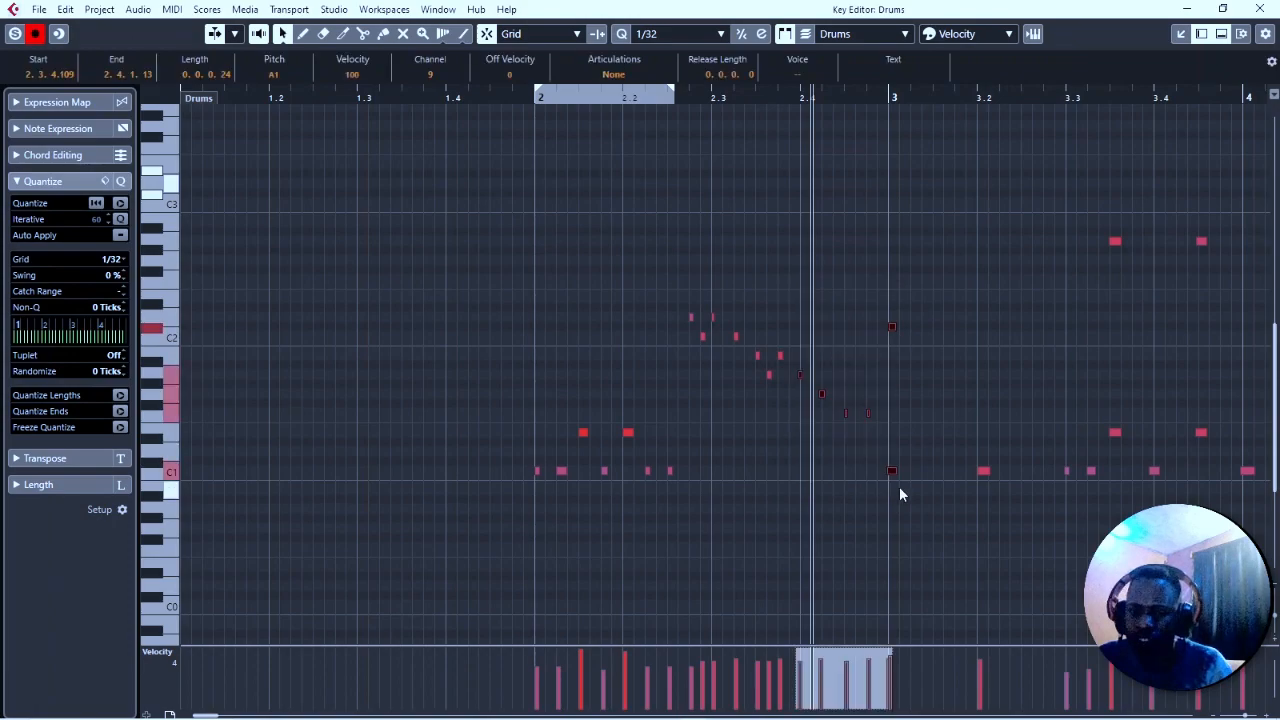
scroll(687, 34, "up", 1)
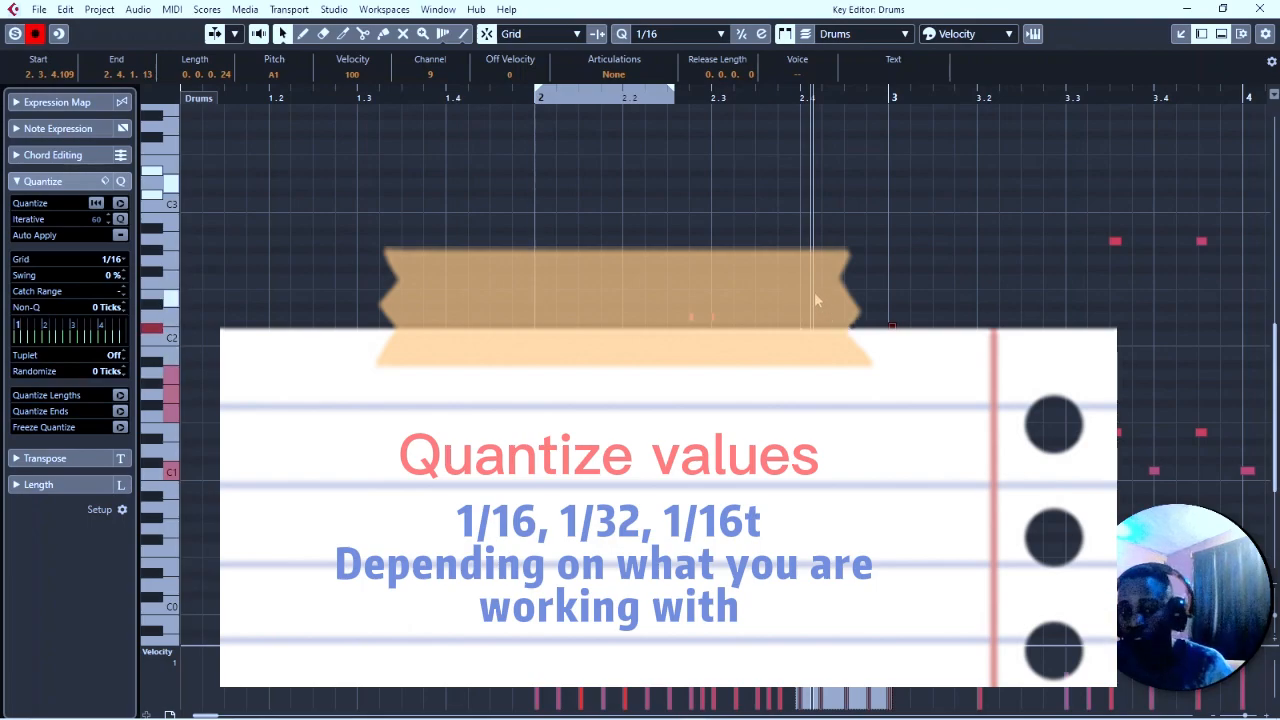
key("q")
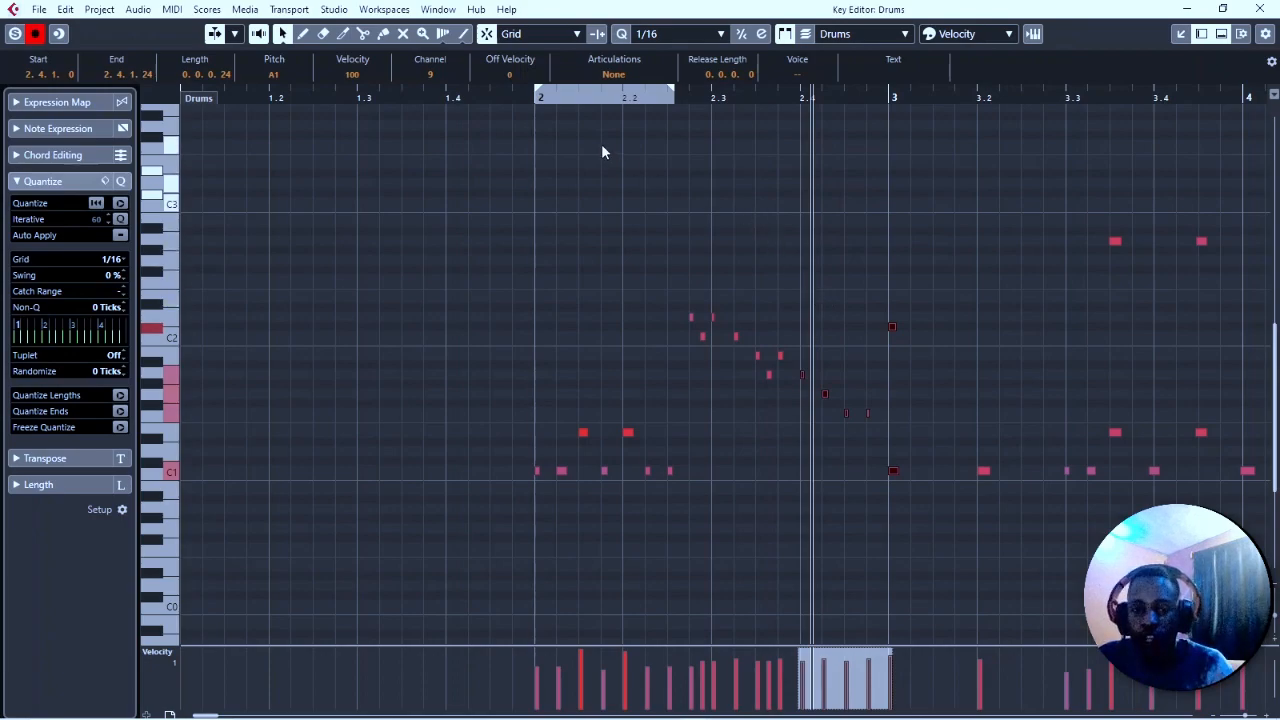
Select all drum notes from bar 2 through the start of bar 3, loop that range and play it
left_click_drag(492, 139, 919, 535)
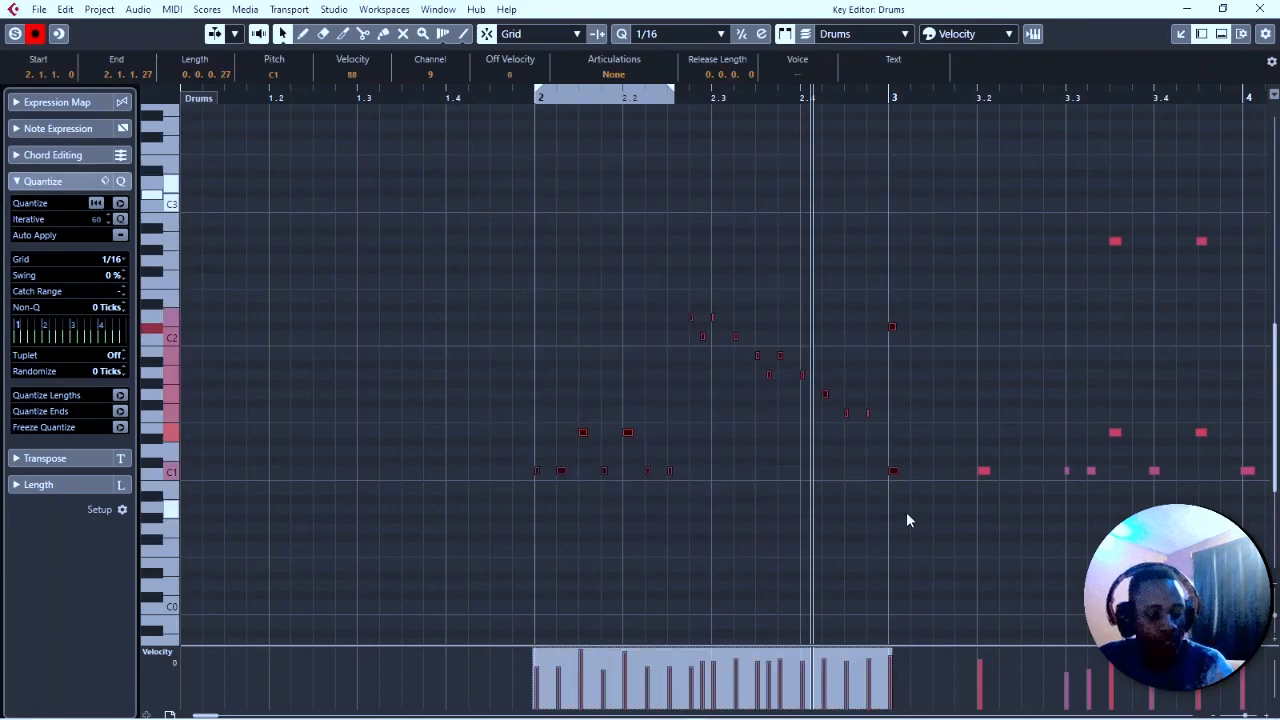
key("Delete")
key("ctrl+z")
left_click_drag(525, 251, 908, 594)
key("space")
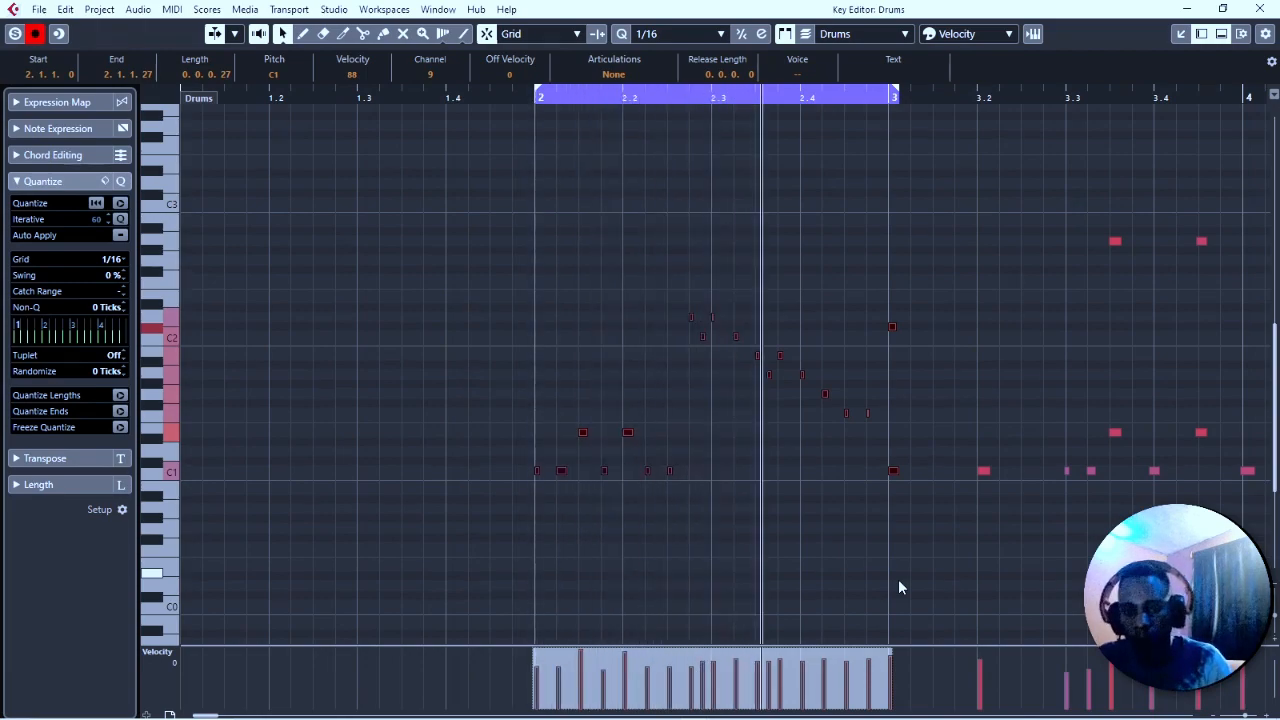
Delete the stray G#1 note and lower the F1 note at 2.4.4 to C1
left_click(855, 384)
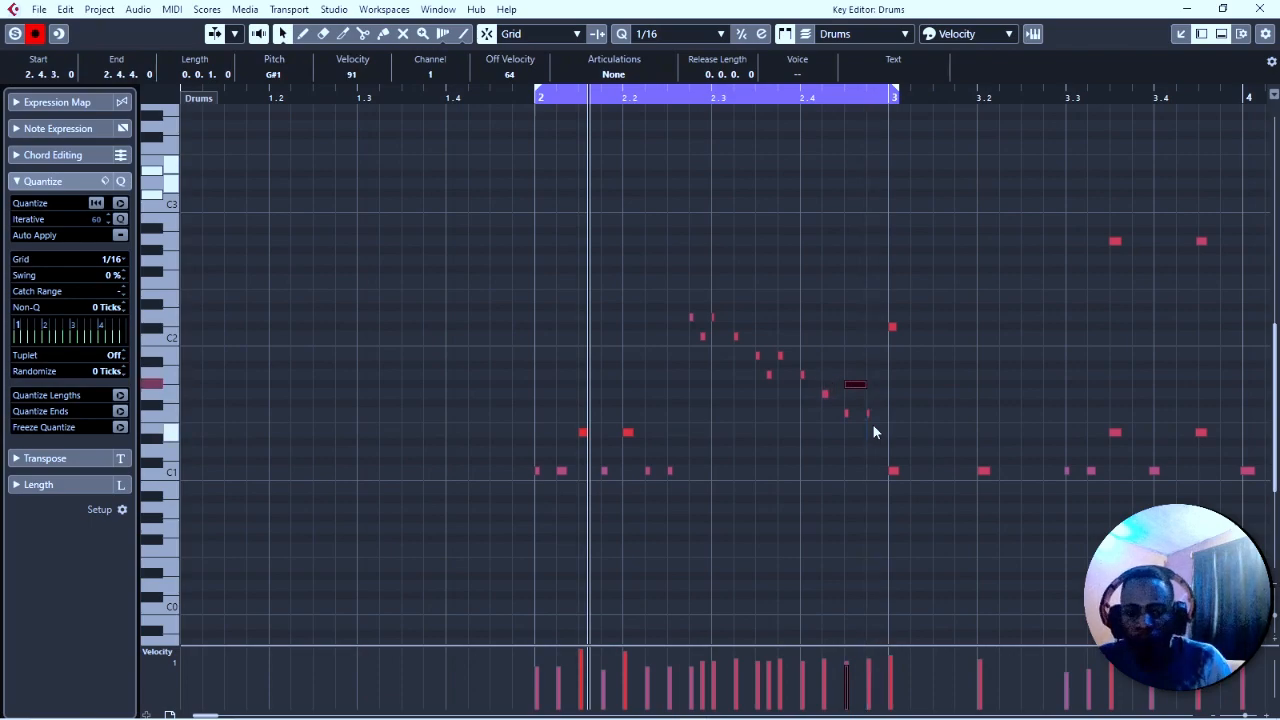
key("Delete")
left_click_drag(859, 401, 876, 431)
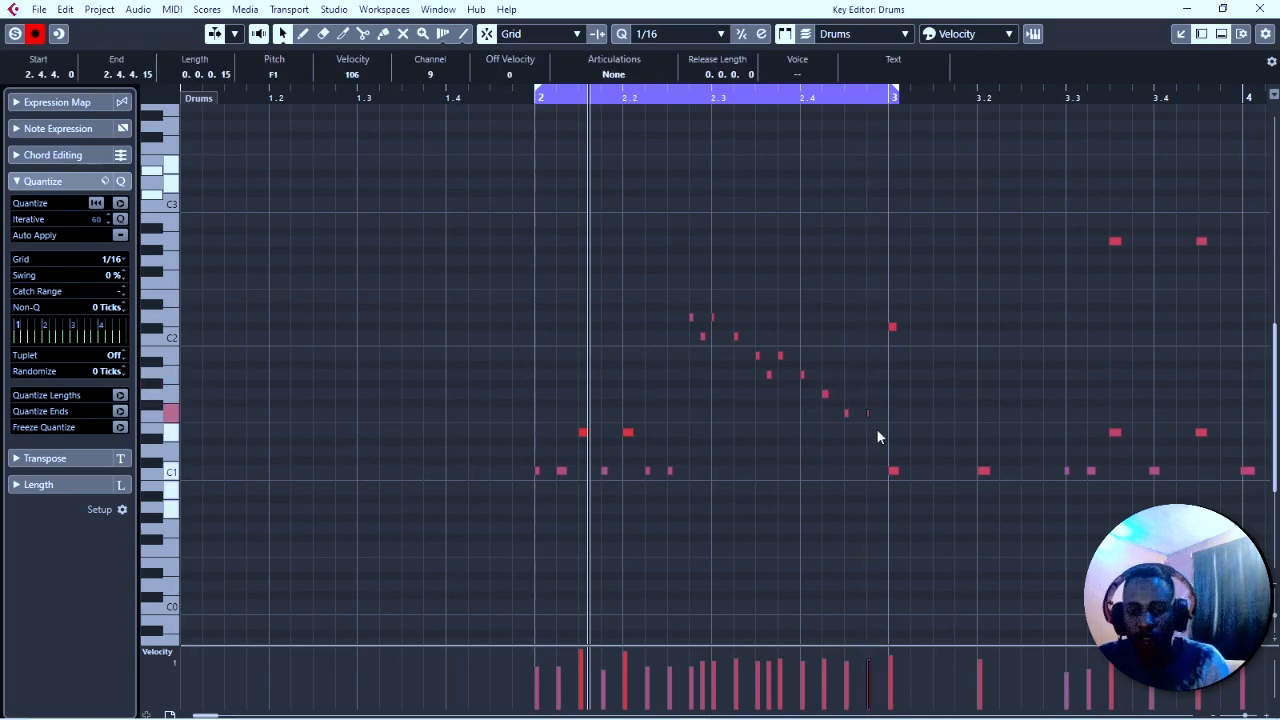
key("Down")
key("Down")
key("Down")
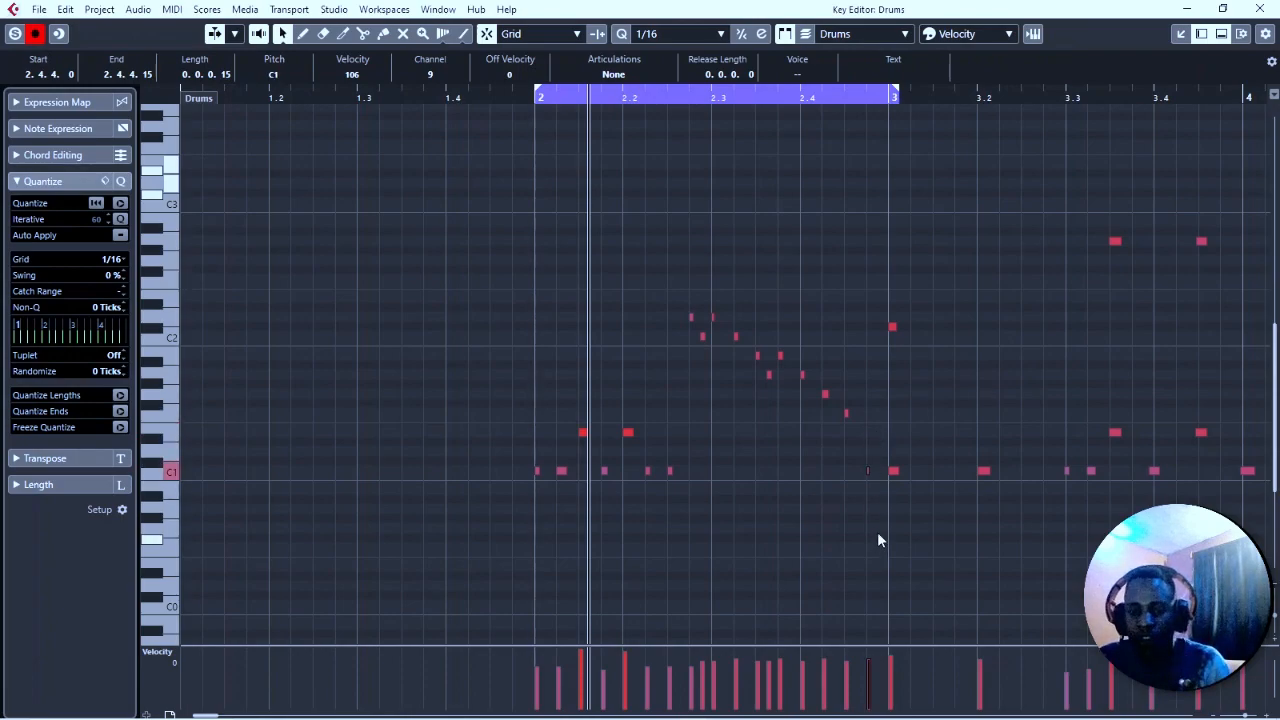
Place the C#2 cymbal note at 2.4.4 and a matching note on A2 at 3.1.1
double_click(891, 329)
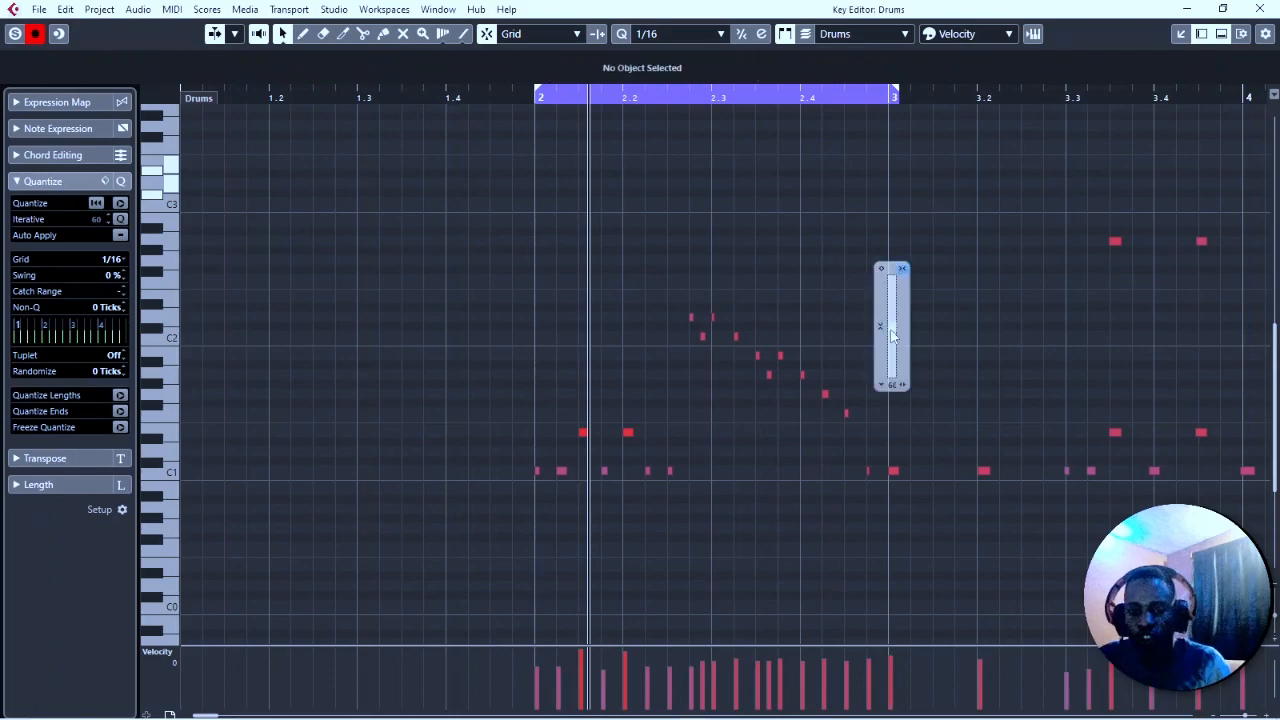
left_click(844, 330)
left_click_drag(892, 329, 892, 246)
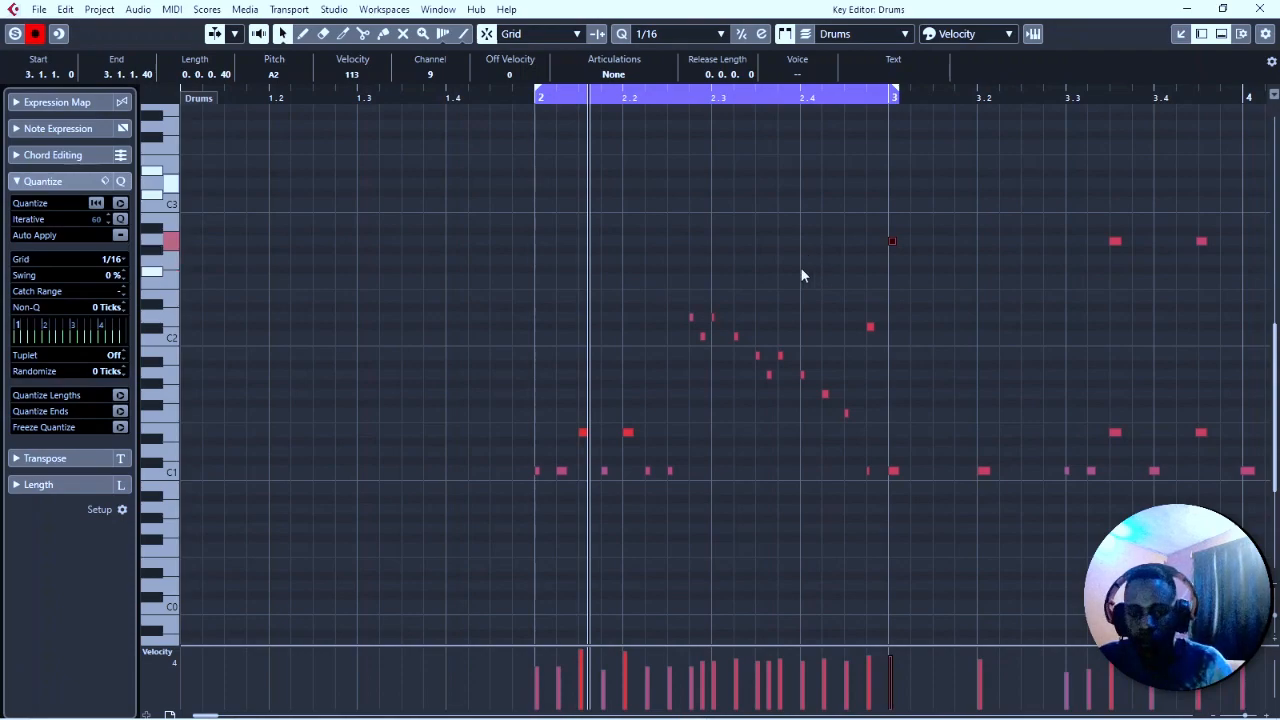
Play the edited fill in the loop between bars 2 and 3, and turn off looping
left_click(536, 104)
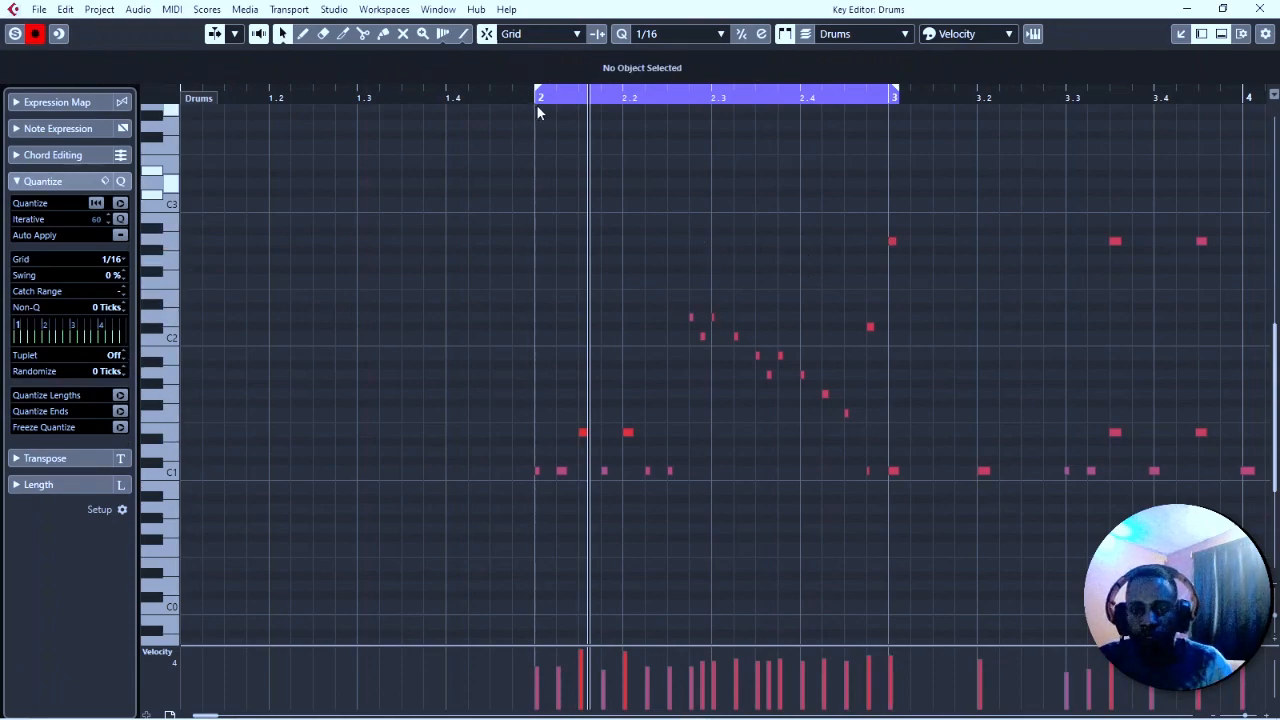
key("space")
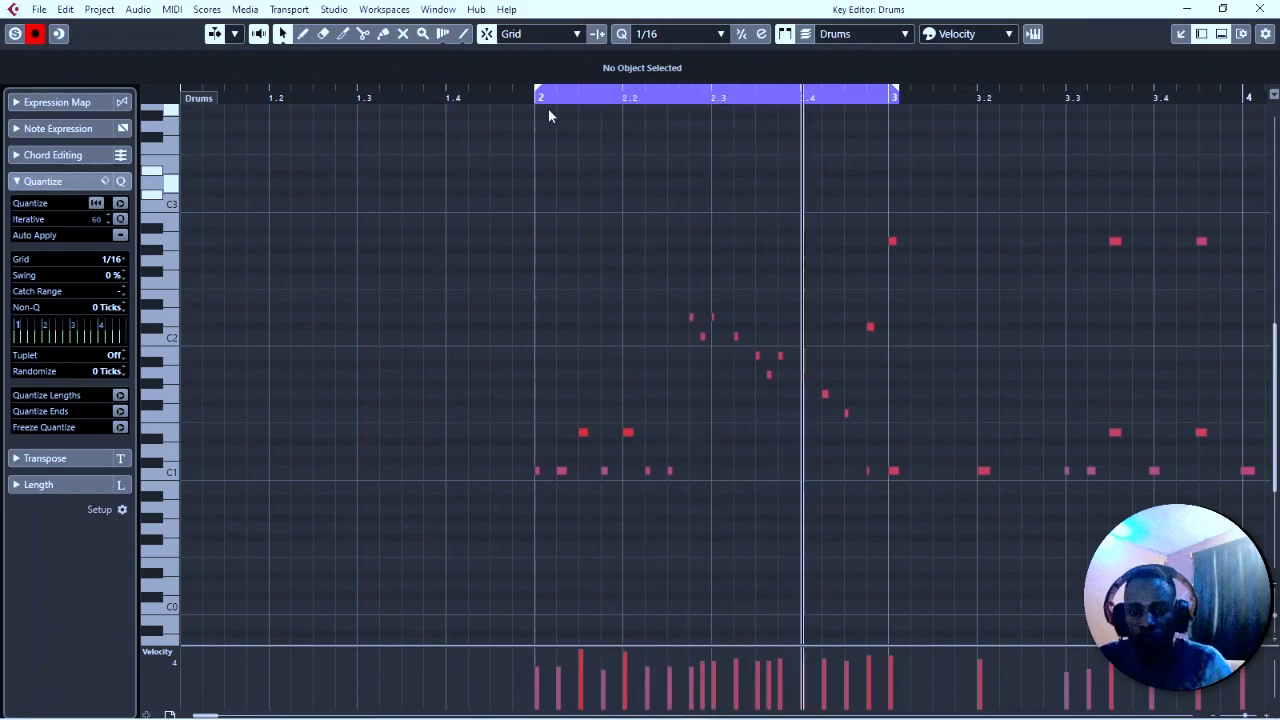
key("KP_Divide")
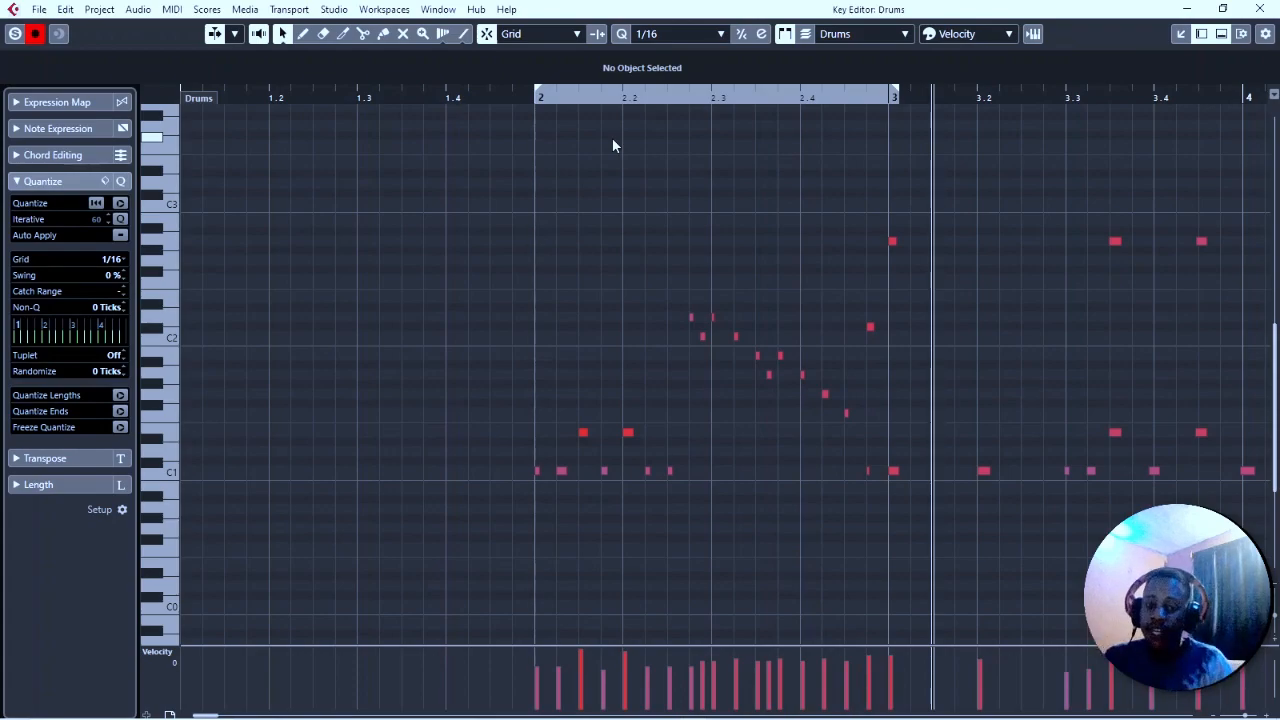
Select the C1 notes at 2.4.4 and 3.1.1 and play the drum part through bars 2 and 3
left_click_drag(858, 455, 914, 500)
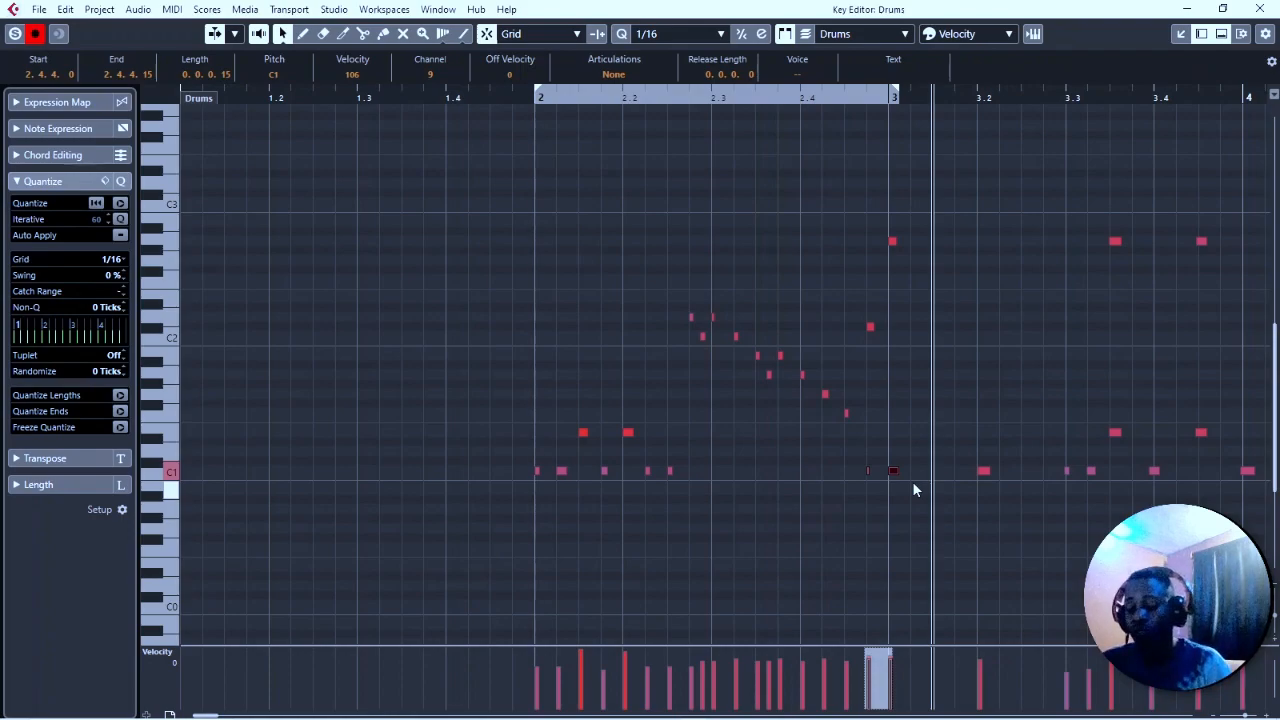
key("KP_Subtract")
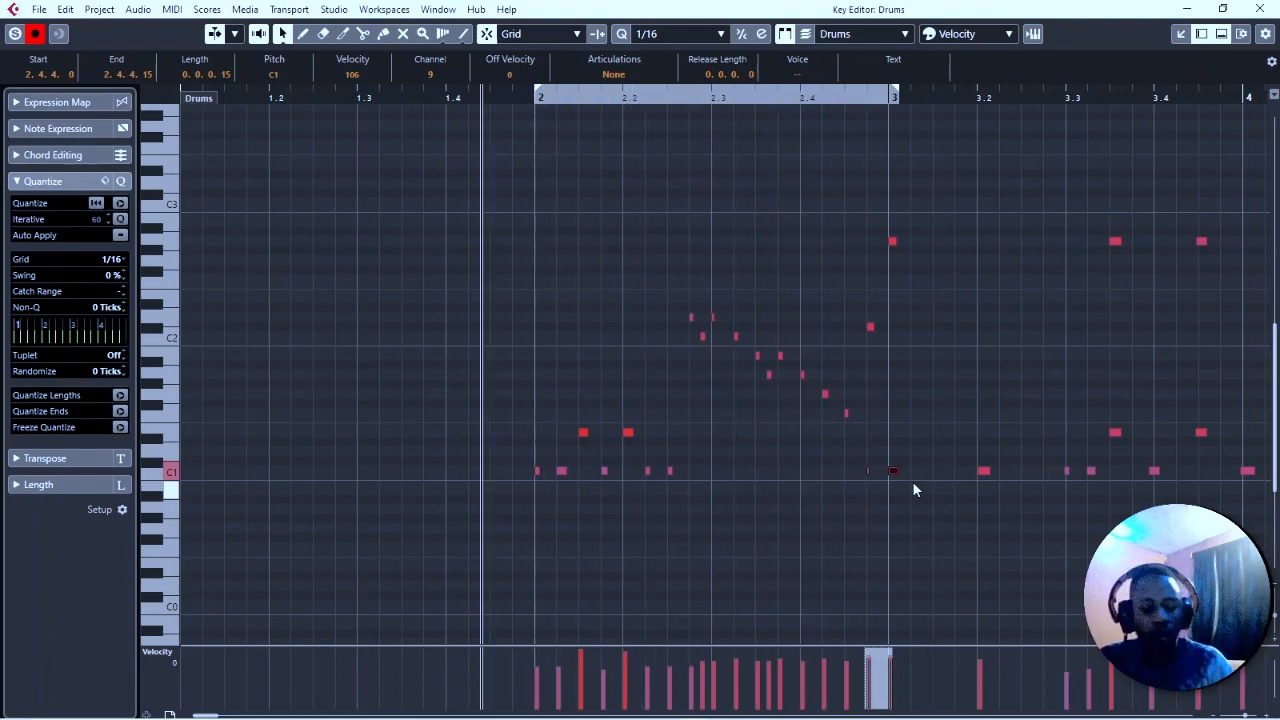
key("g")
key("space")
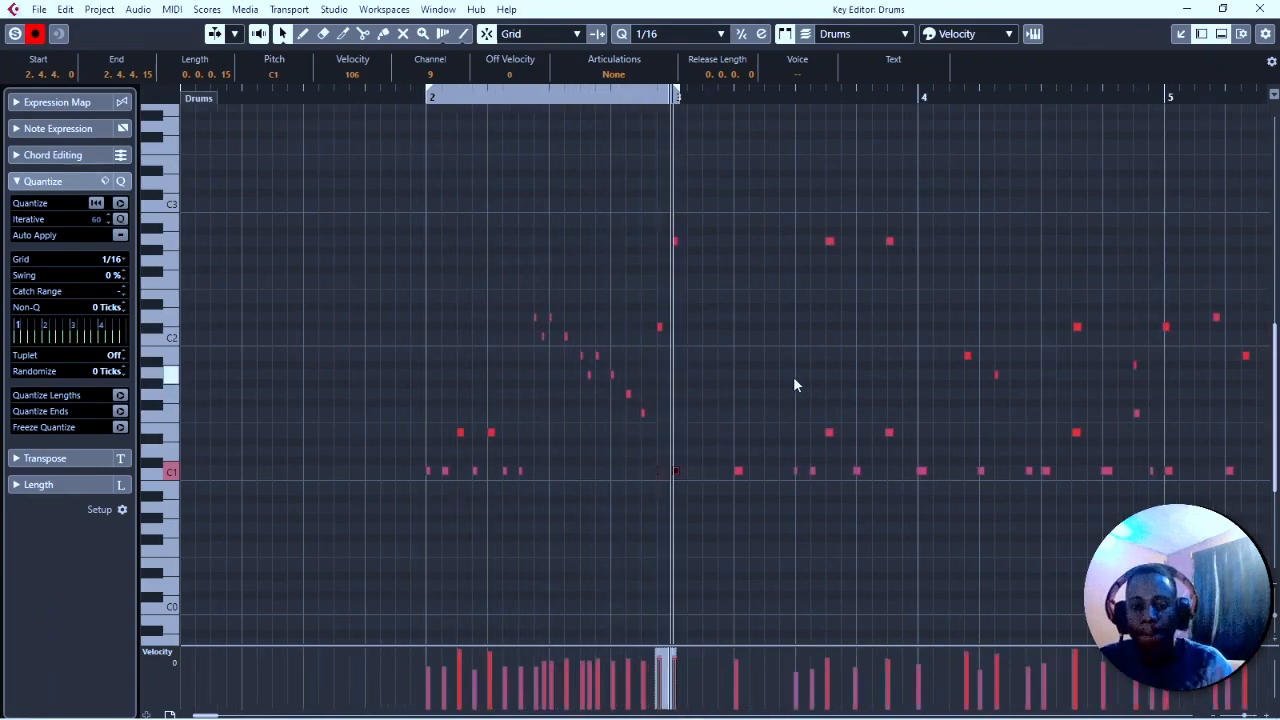
key("space")
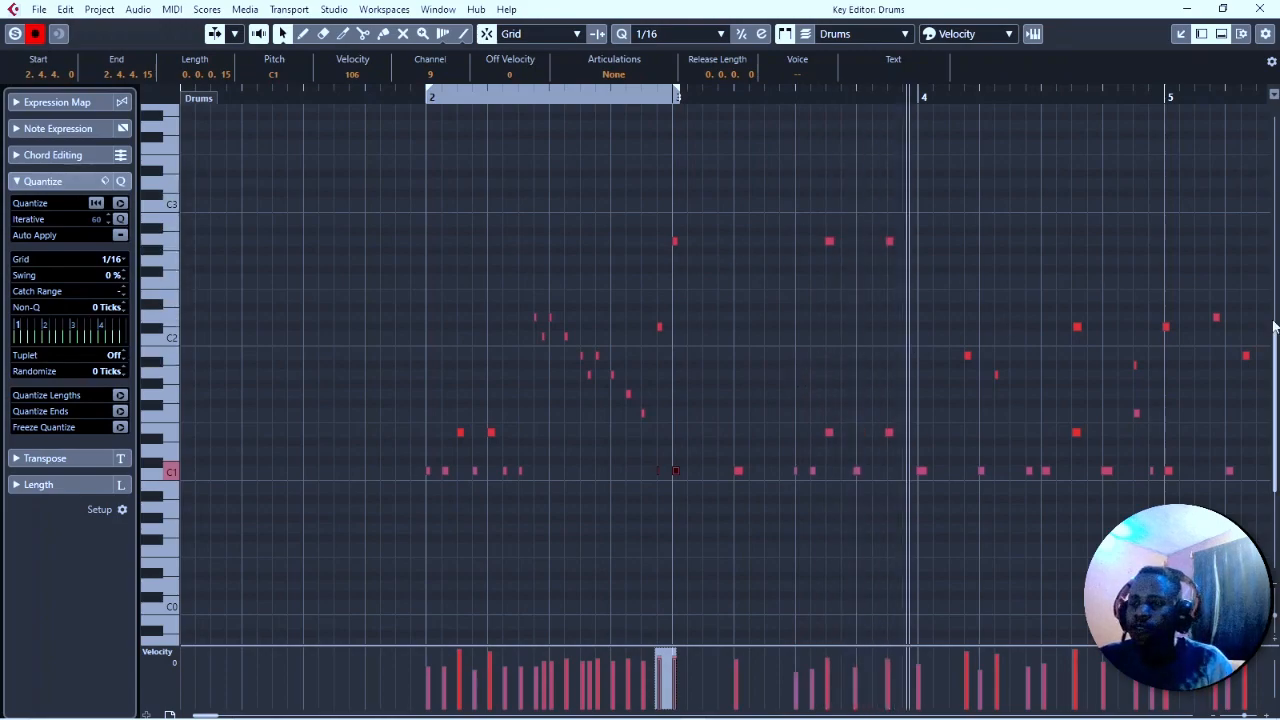
In the MixConsole, lower the Piano fader to -8.31 and the "now is 112bpm" fader to -9.91
left_click_drag(1279, 108, 1021, 85)
double_click(1021, 85)
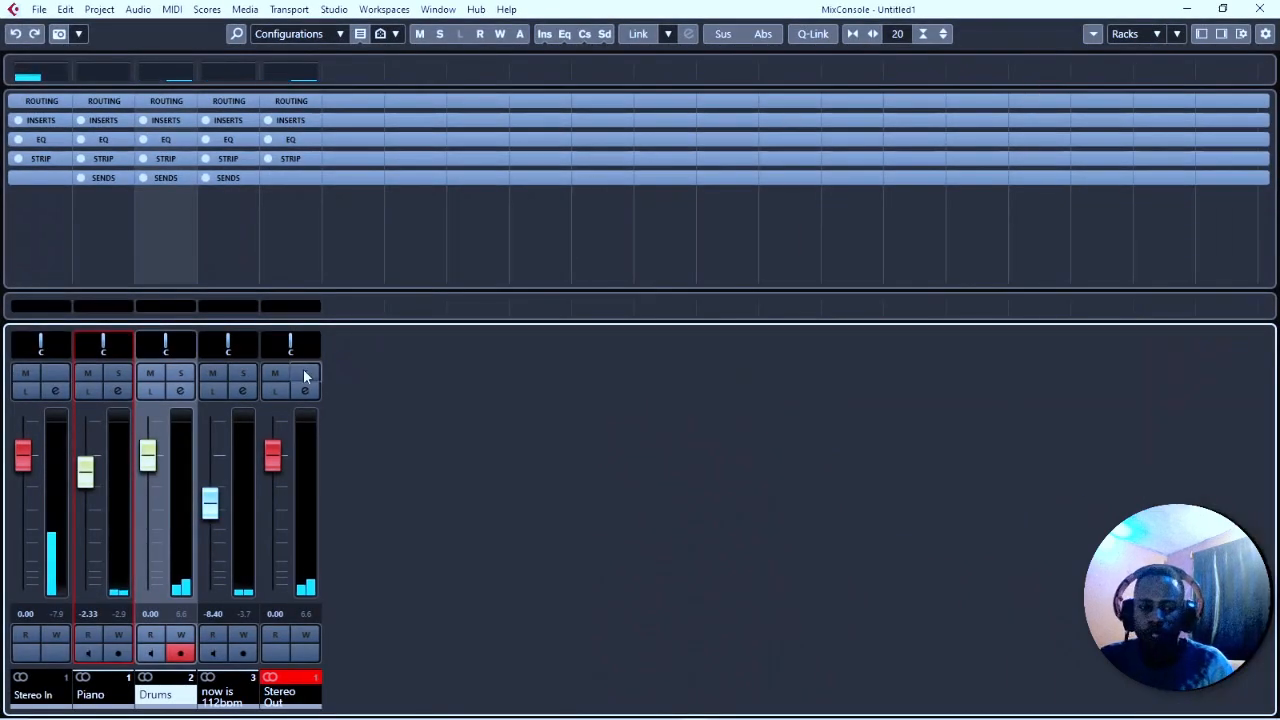
left_click_drag(86, 472, 88, 508)
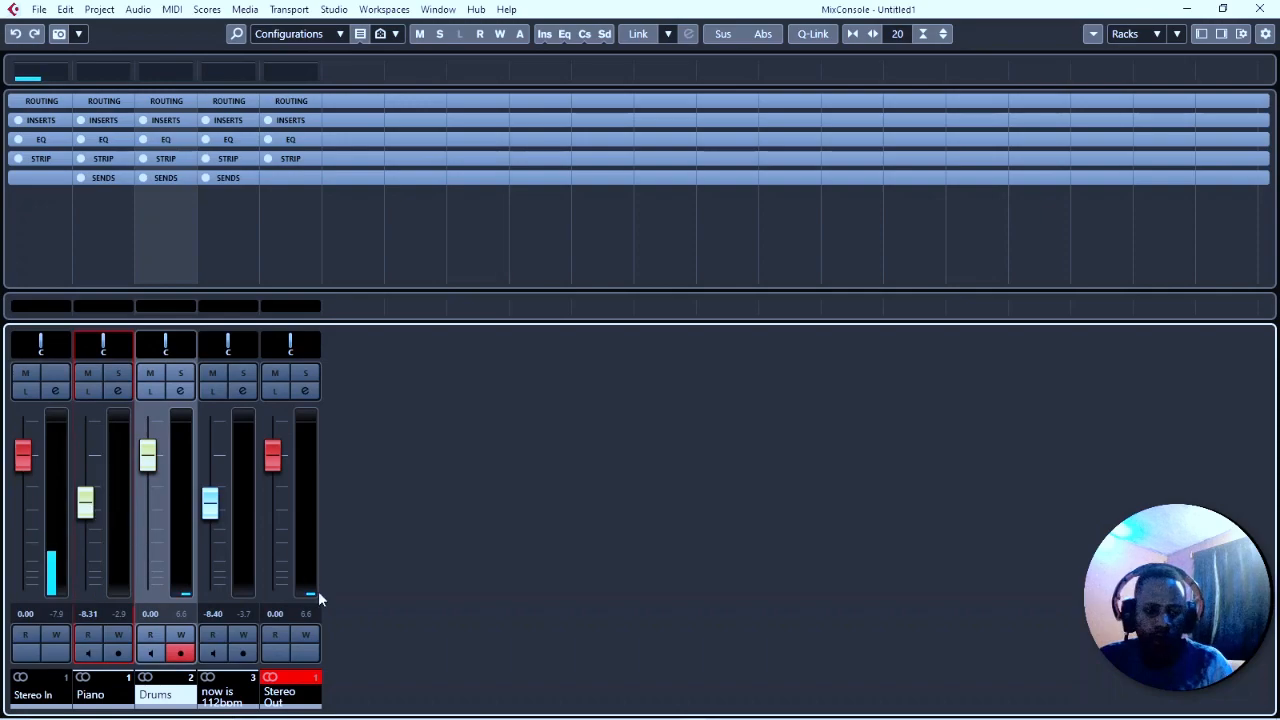
left_click(118, 390)
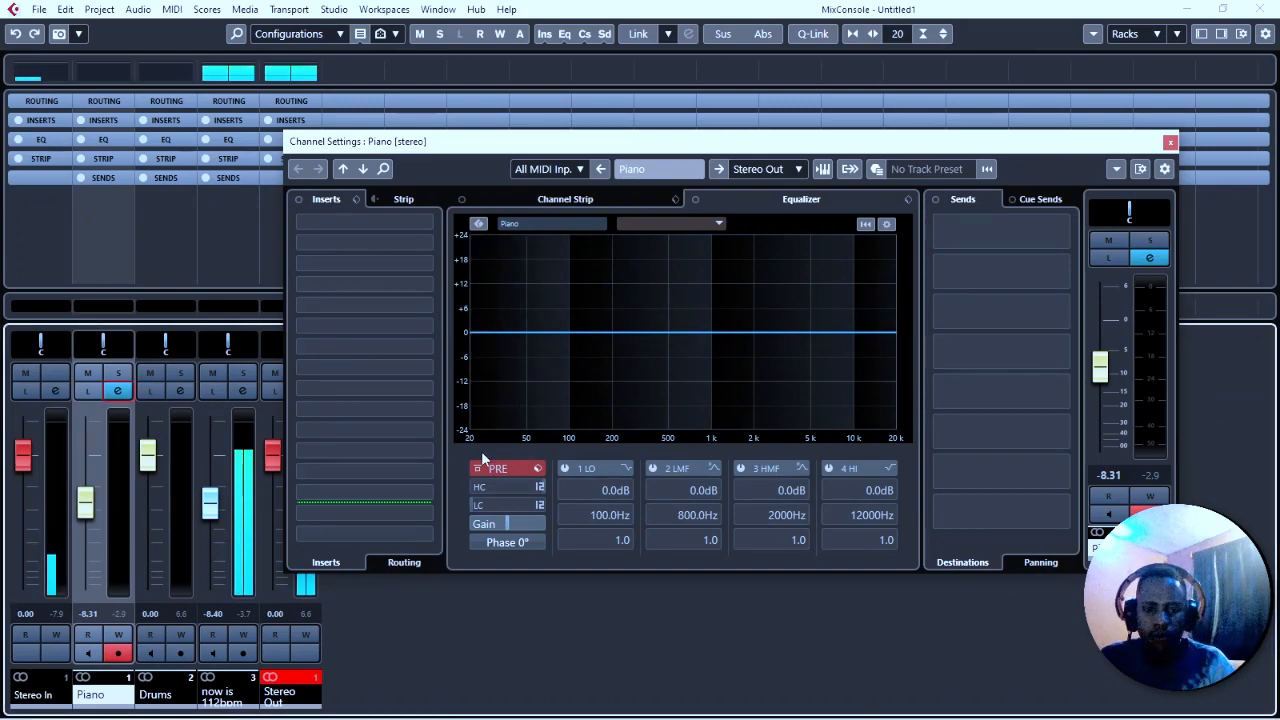
left_click_drag(211, 512, 270, 521)
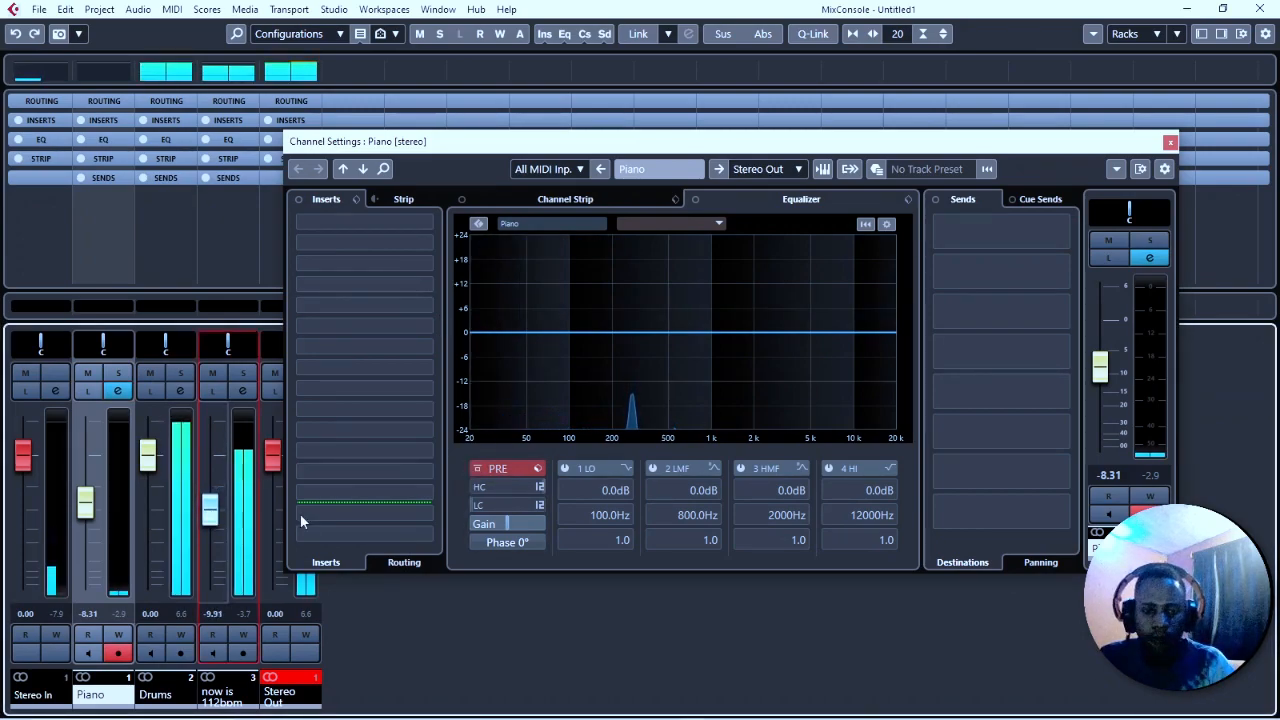
Enable a low-cut filter with a 24 dB slope on the Piano channel and return to the Key Editor
left_click(477, 505)
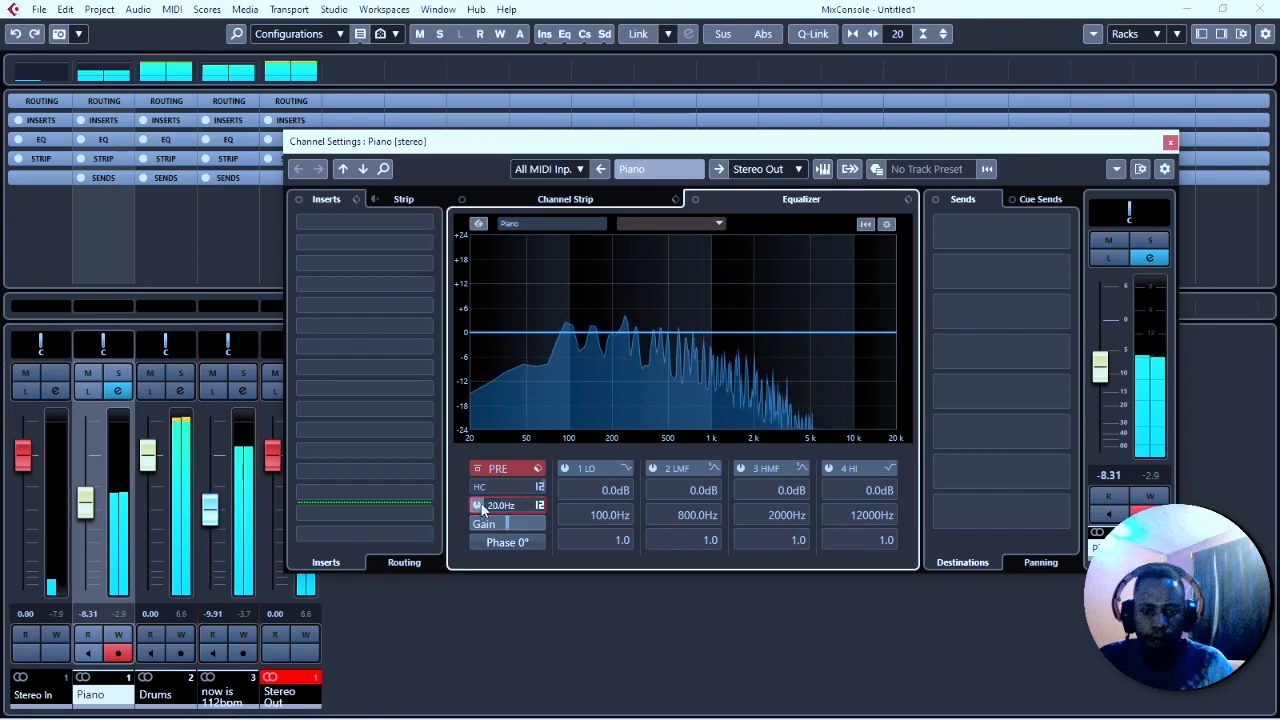
left_click_drag(486, 506, 516, 506)
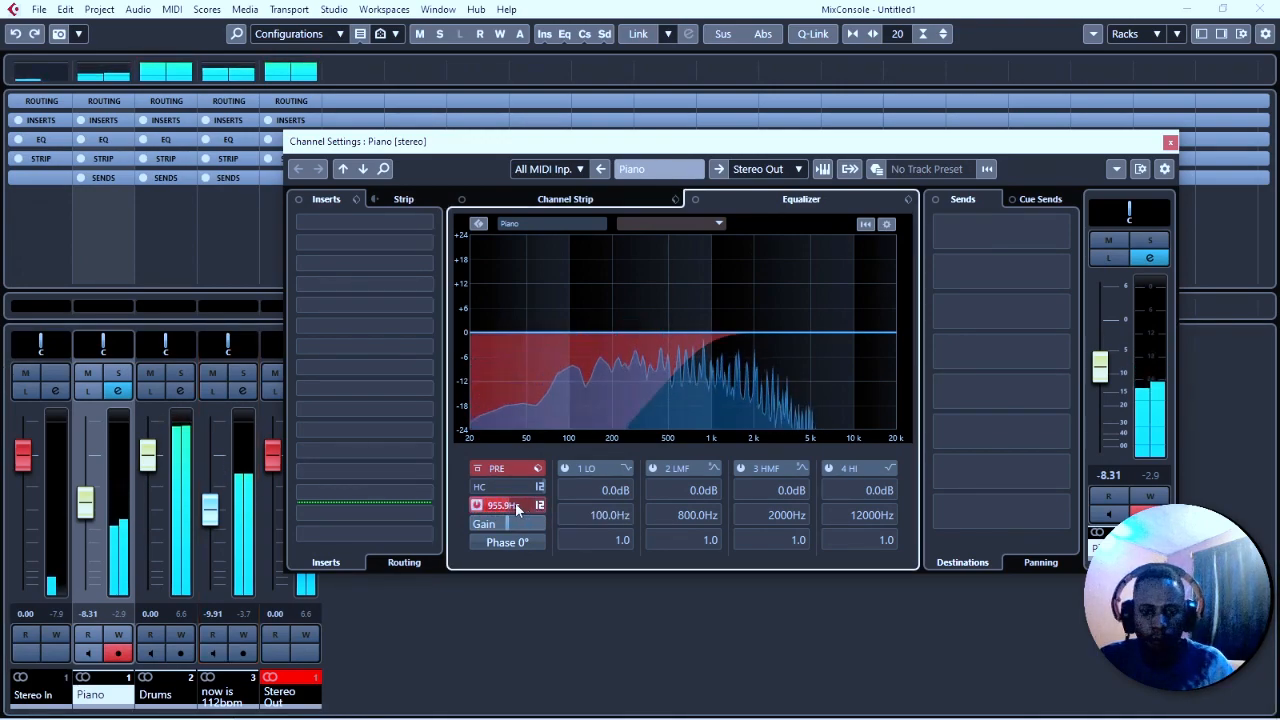
scroll(517, 506, "down", 15)
left_click(539, 505)
left_click(575, 548)
scroll(514, 504, "down", 3)
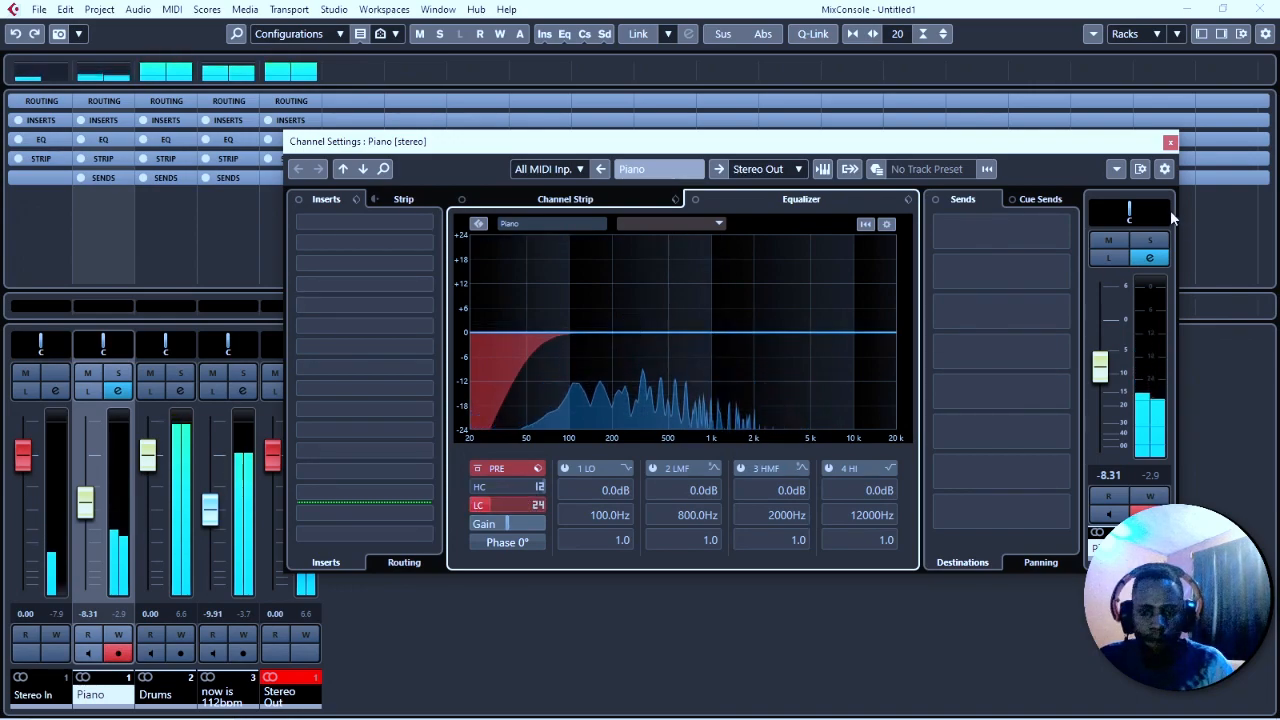
left_click(1169, 141)
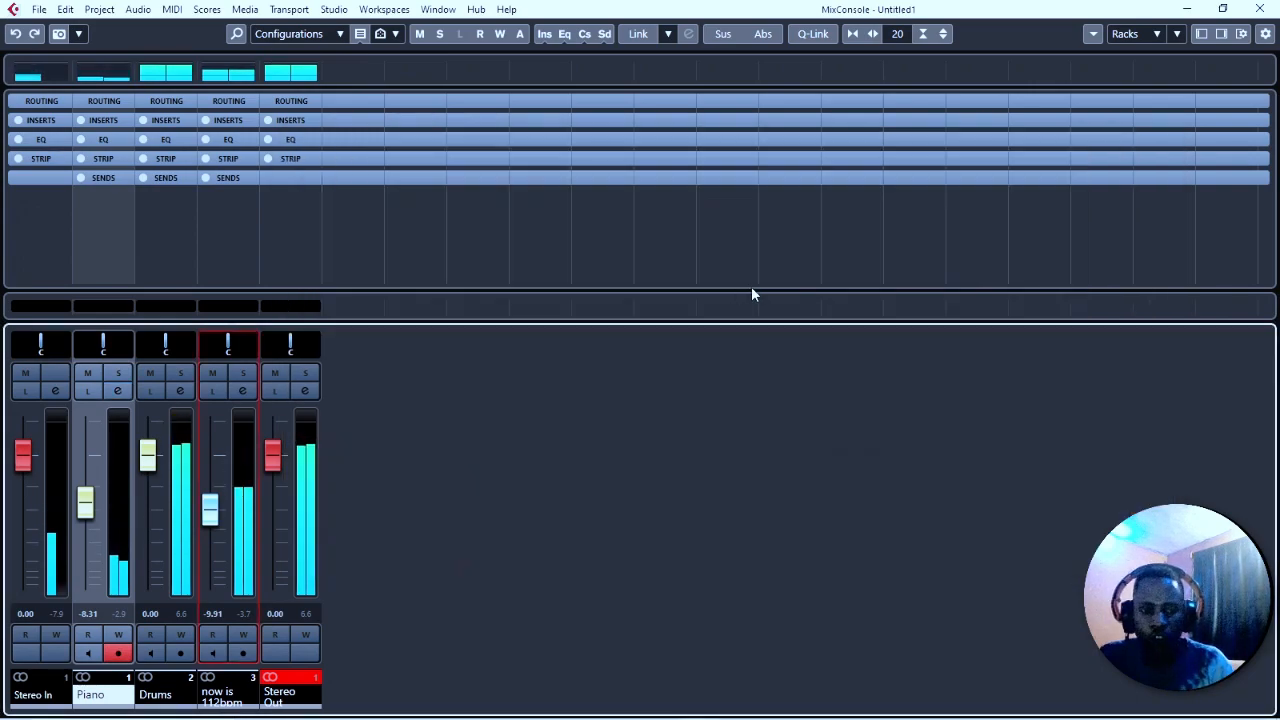
left_click(1258, 9)
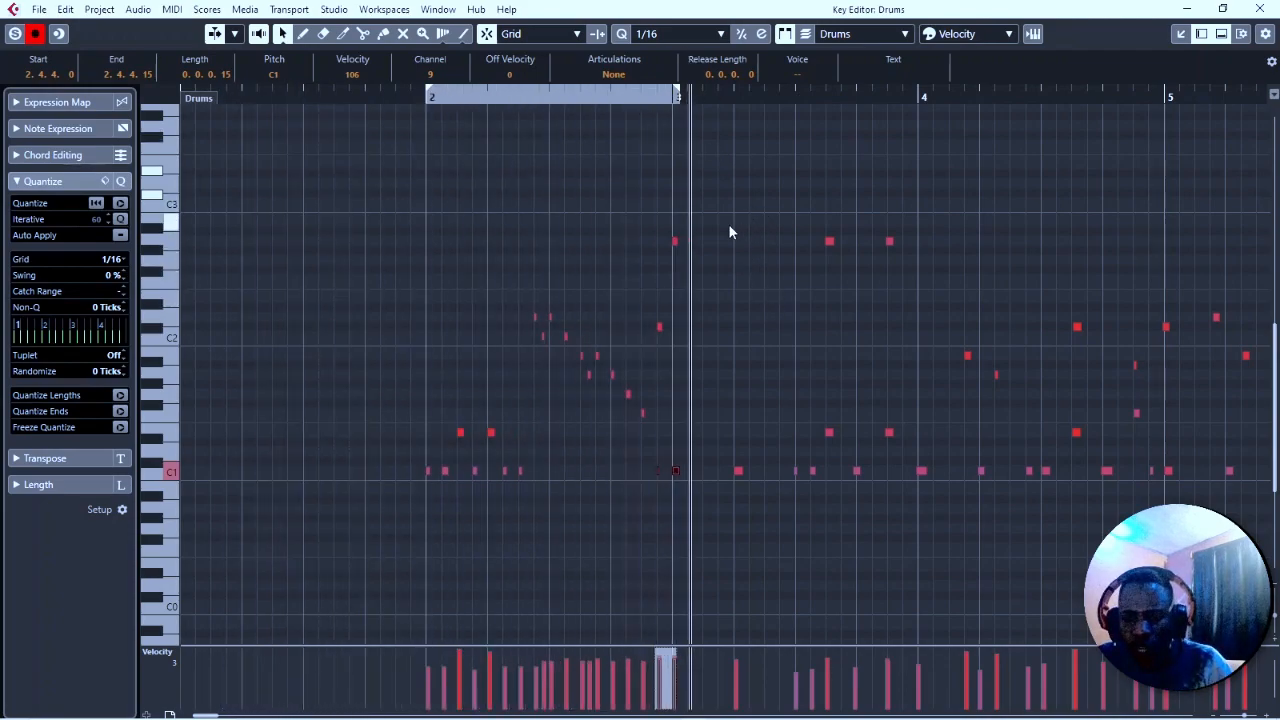
Quantize the drum notes from 3.2.1 through the start of bar 6 to the 1/16 grid
left_click_drag(718, 210, 1163, 522)
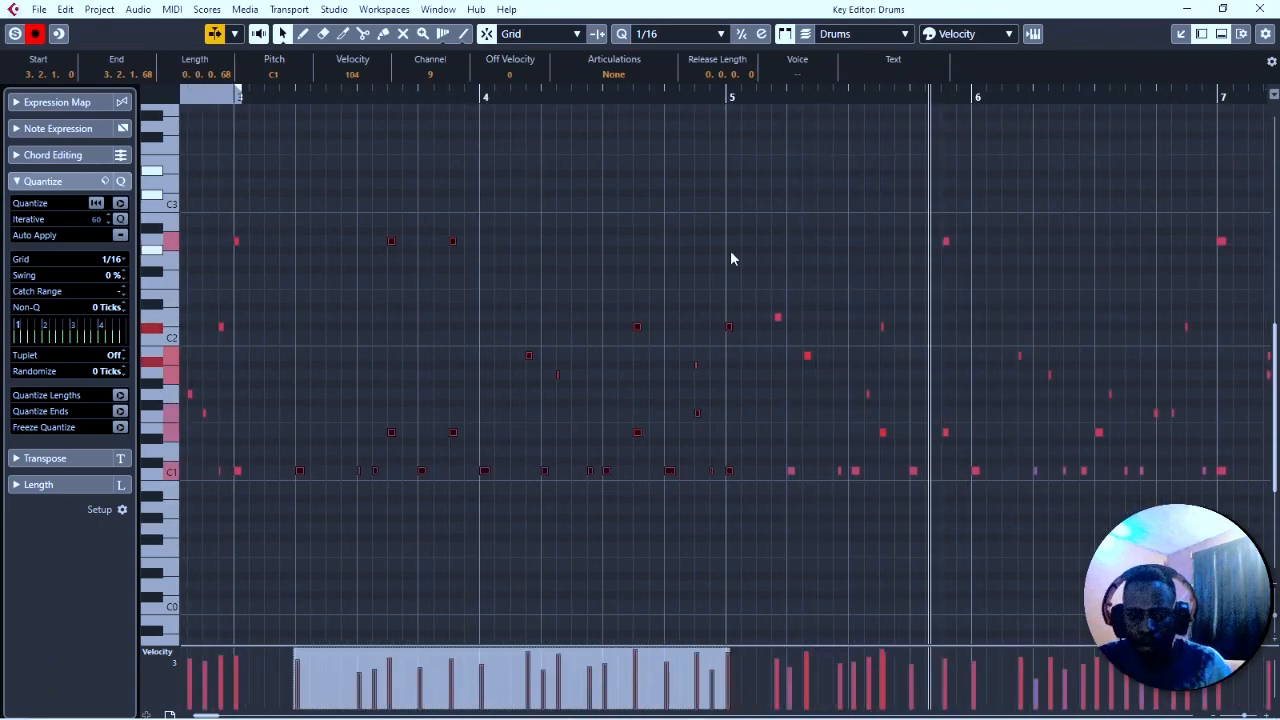
left_click(730, 258)
left_click_drag(743, 220, 869, 394)
left_click_drag(350, 180, 771, 512)
left_click(737, 225)
left_click_drag(736, 221, 992, 489)
scroll(987, 489, "right", 3)
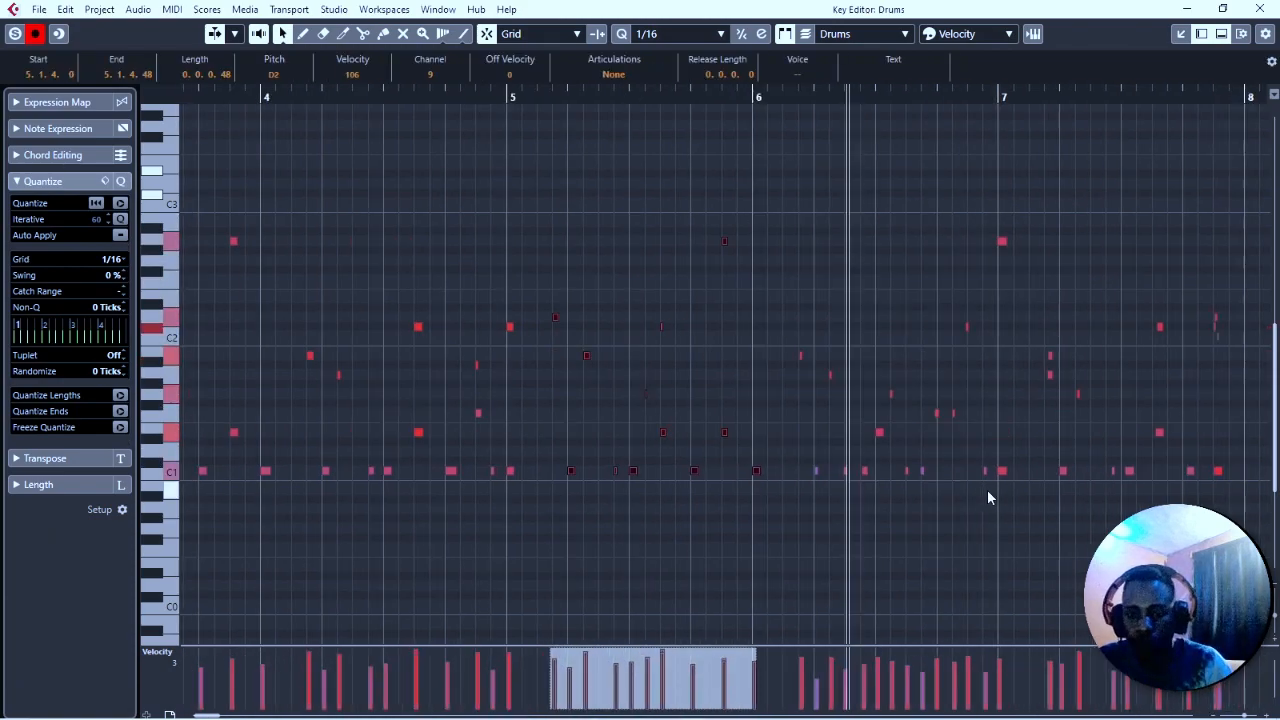
Quantize the bar 6 fill notes from 6.1.4 onward to the 1/16 grid
left_click(779, 280)
left_click_drag(779, 280, 975, 508)
key("h")
key("h")
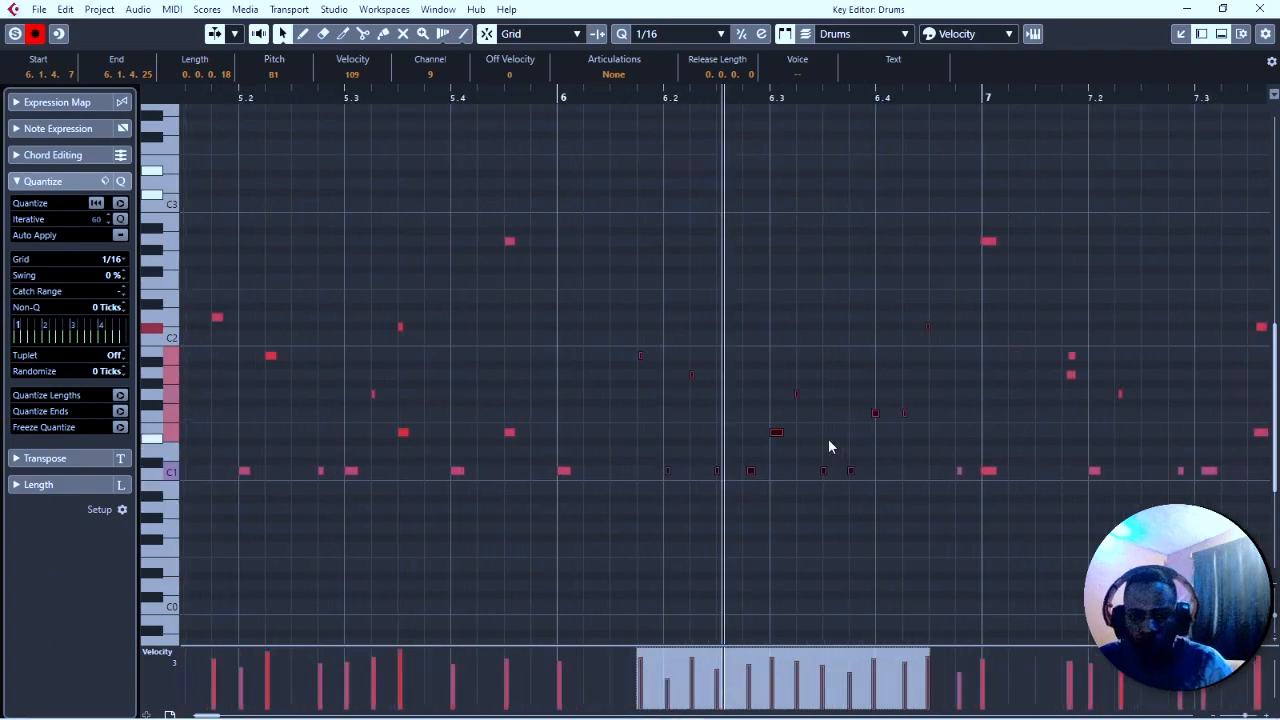
key("h")
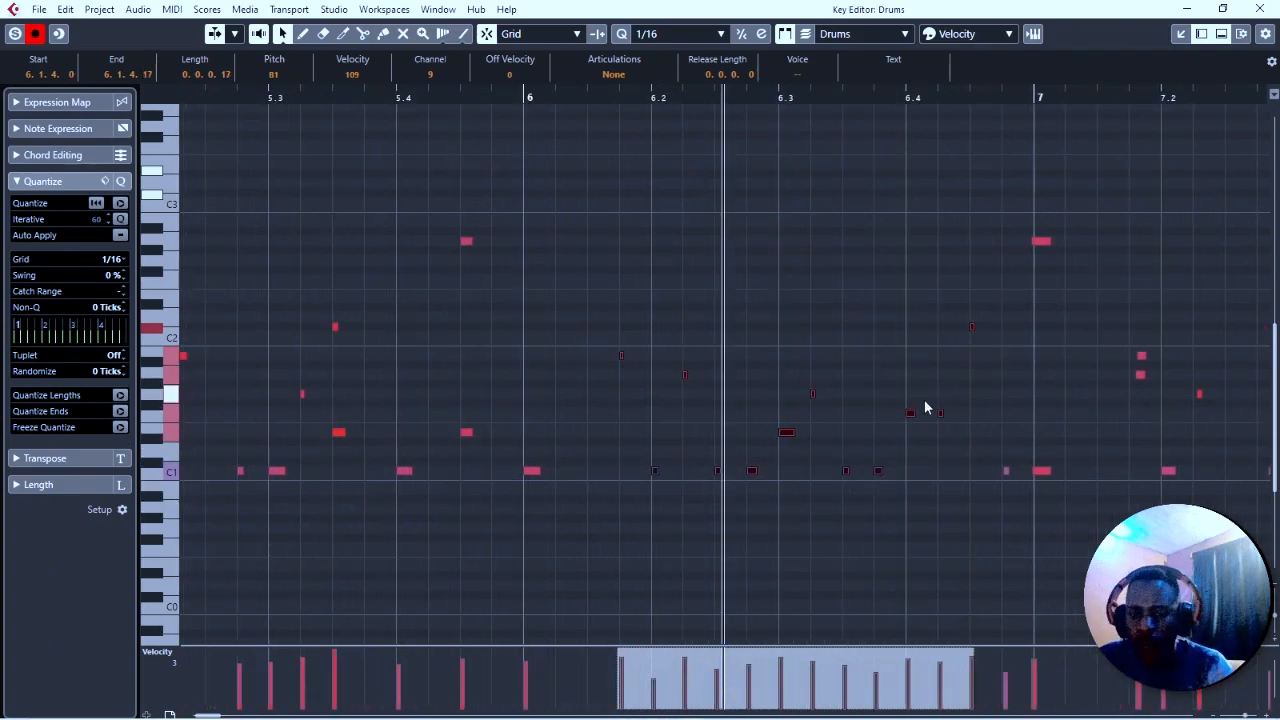
Quantize the drum notes from the start of bar 7 through beat 7.3 to the 1/16 grid
scroll(915, 410, "right", 3)
scroll(924, 419, "left", 1)
left_click_drag(800, 198, 984, 518)
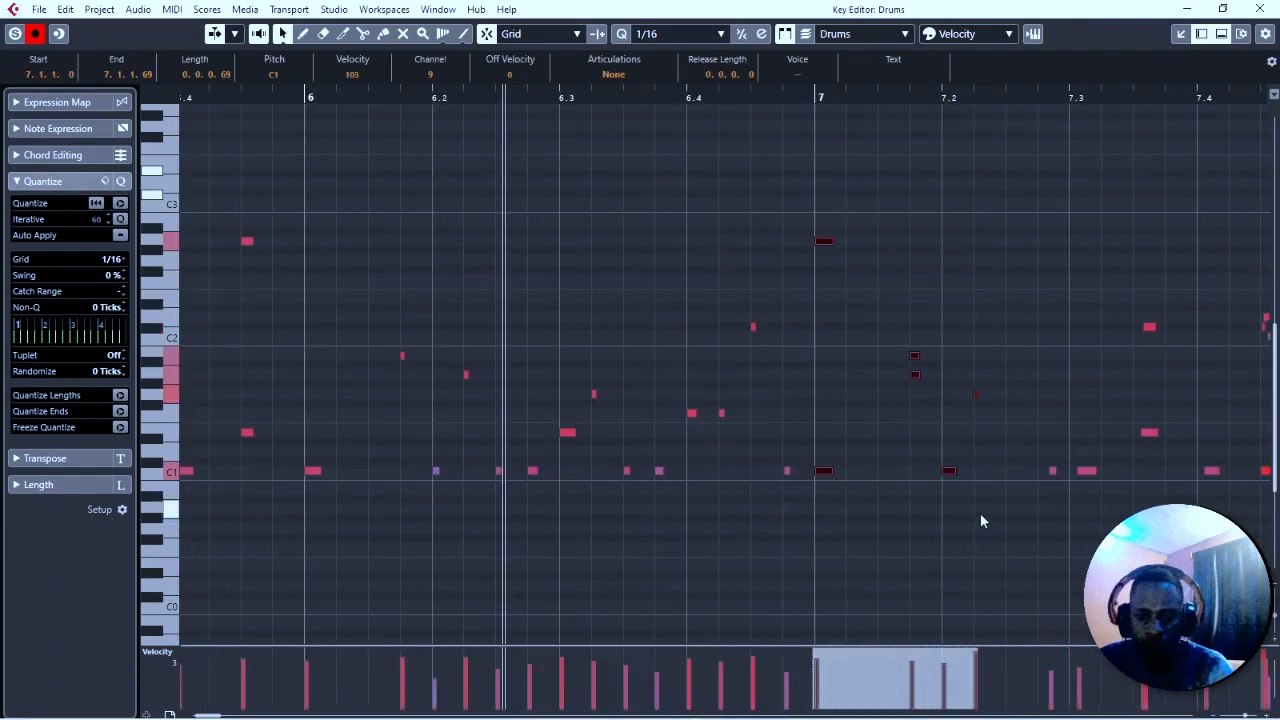
scroll(960, 510, "right", 2)
left_click_drag(780, 292, 970, 531)
scroll(971, 523, "right", 2)
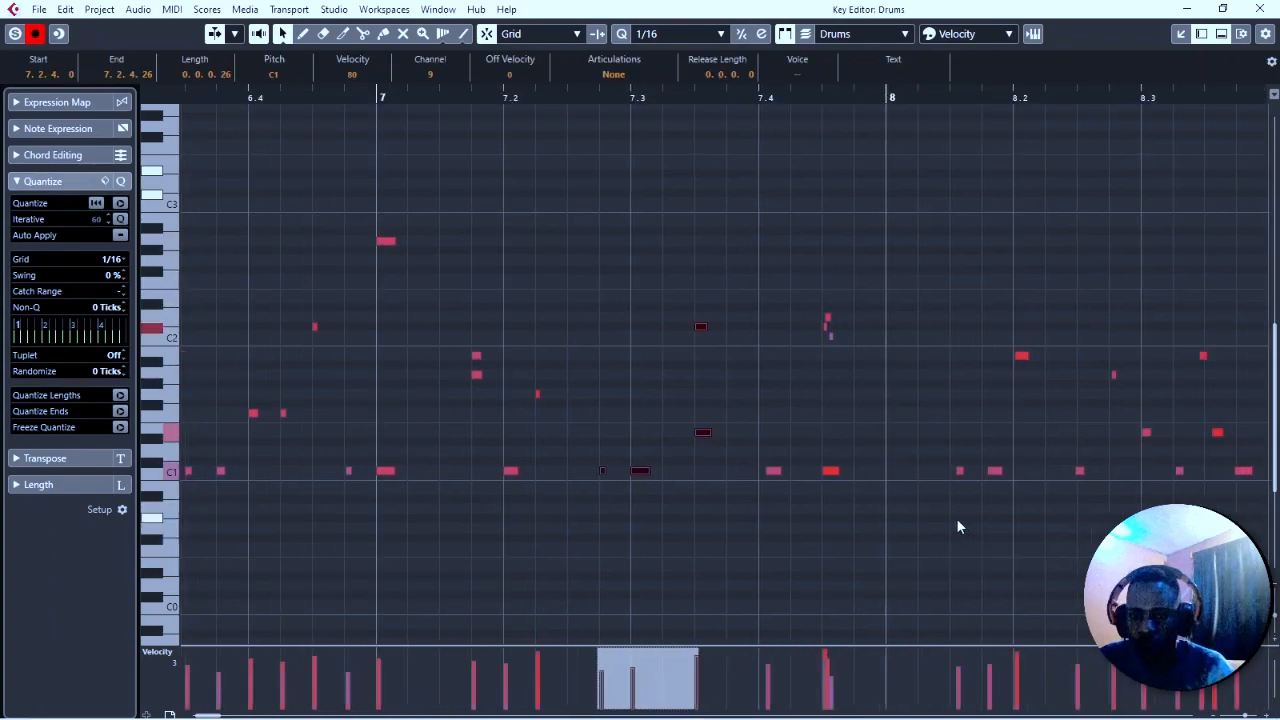
Delete the stray D2 and C2 notes next to the C#2 note at 7.4.3
left_click(827, 318)
left_click(828, 335)
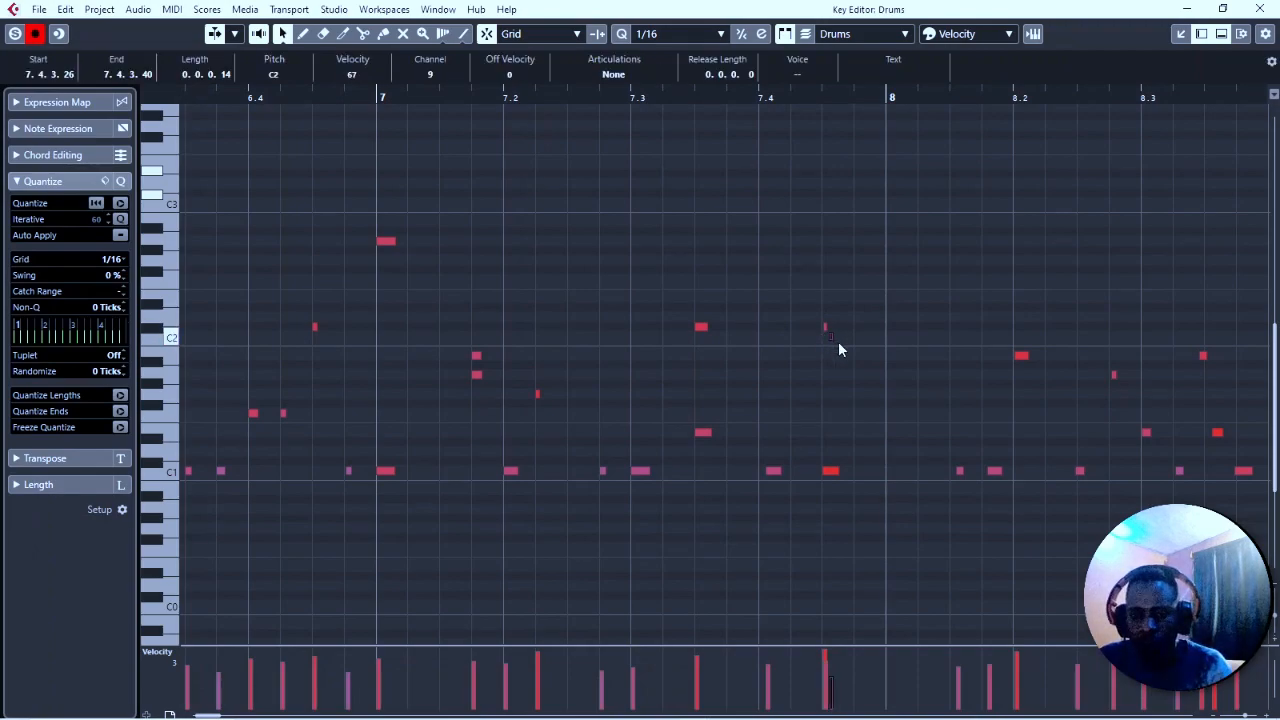
left_click(838, 341)
left_click(824, 328)
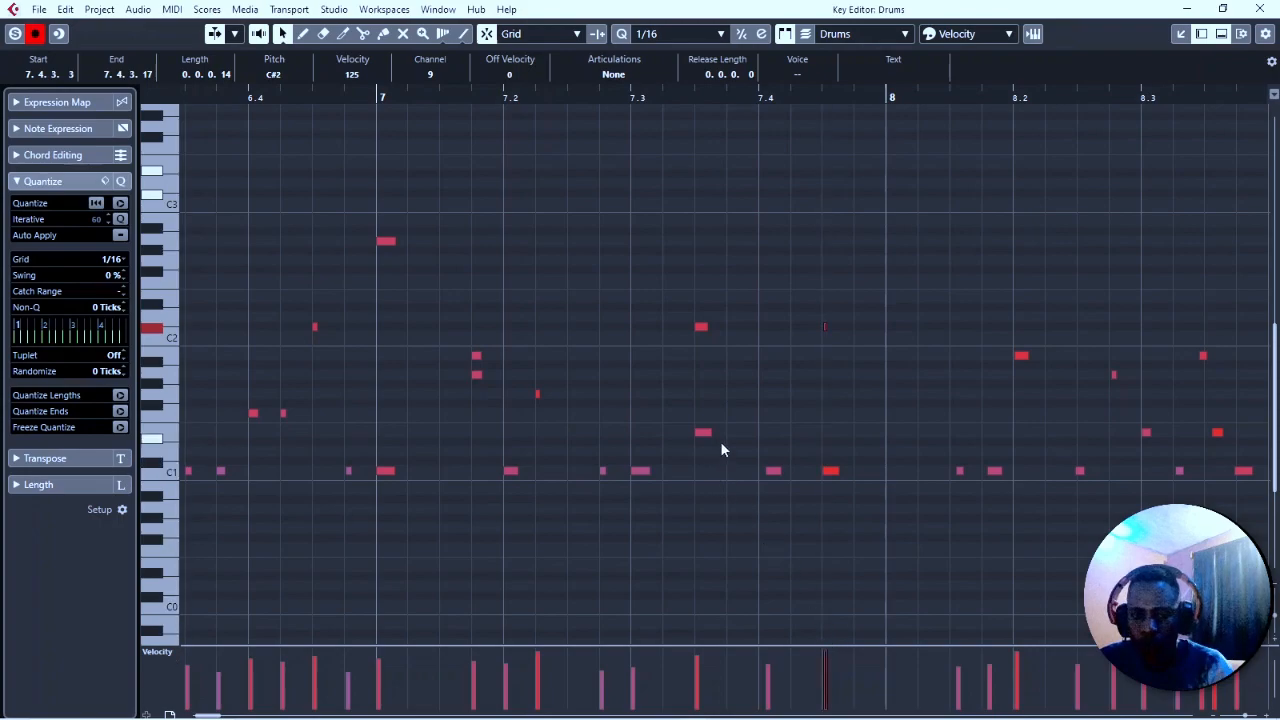
Quantize all notes from 6.4.4 through 7.4.3 to the 1/16 grid and play bar 7
left_click_drag(326, 186, 852, 558)
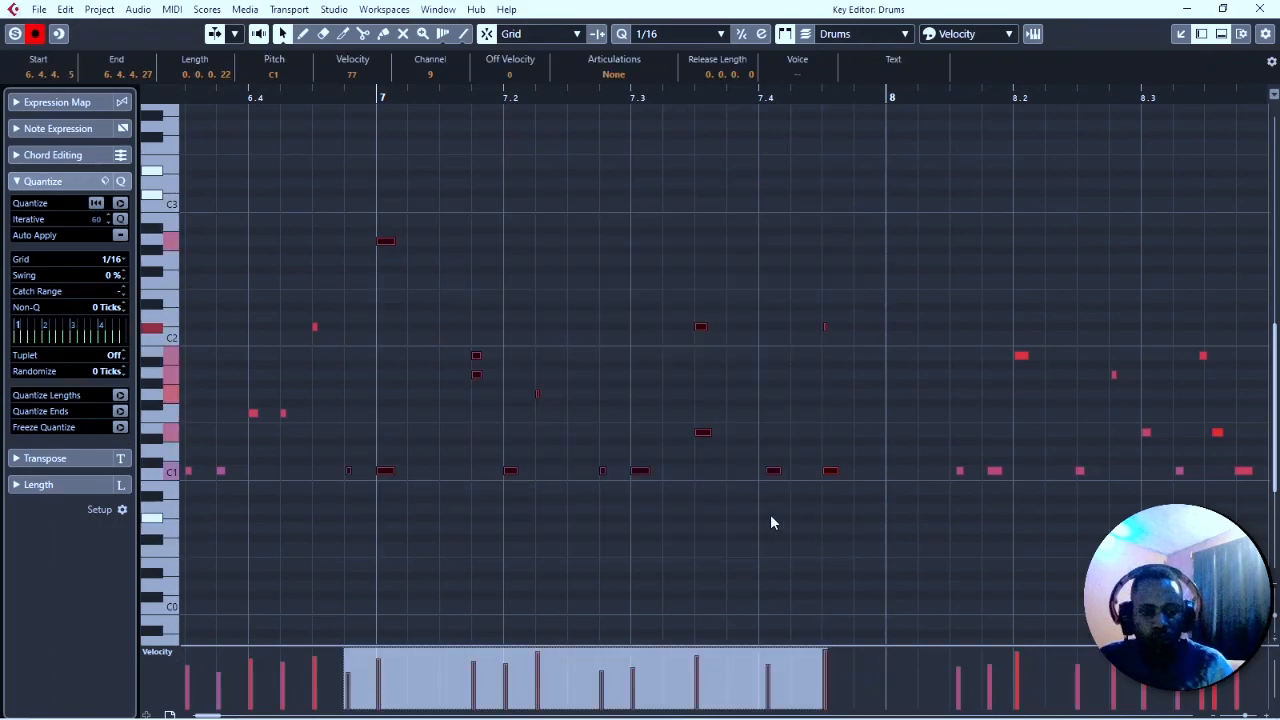
key("q")
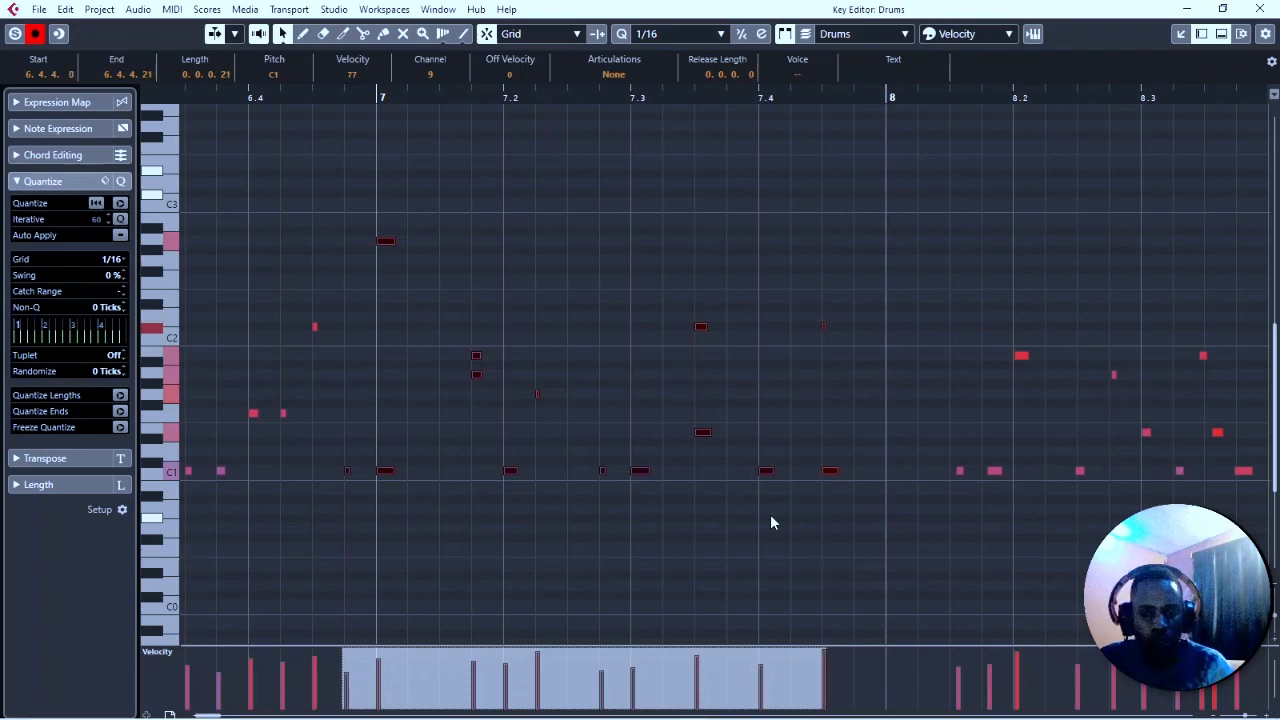
key("space")
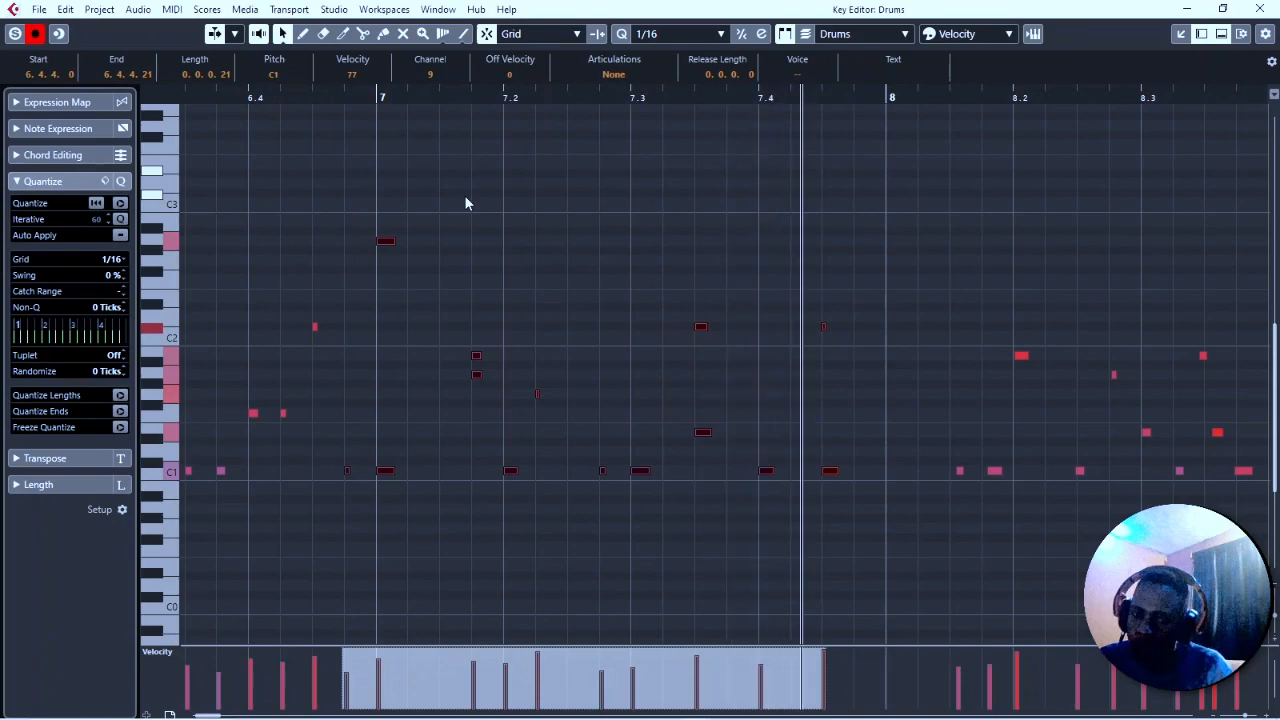
Raise the C#2 note at 7.4.3 to G2 and play the result from bar 7
left_click(814, 322)
left_click(817, 326)
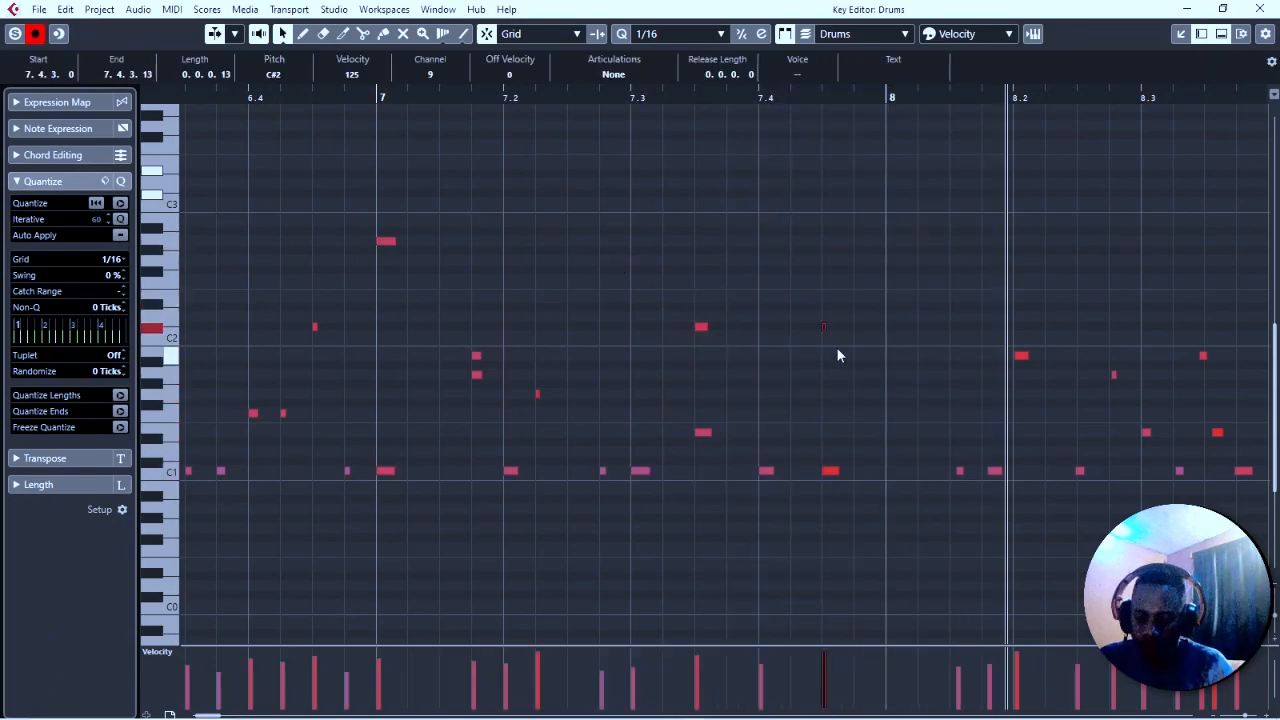
key("Up")
key("Up")
key("Up")
key("Up")
key("Up")
key("Up")
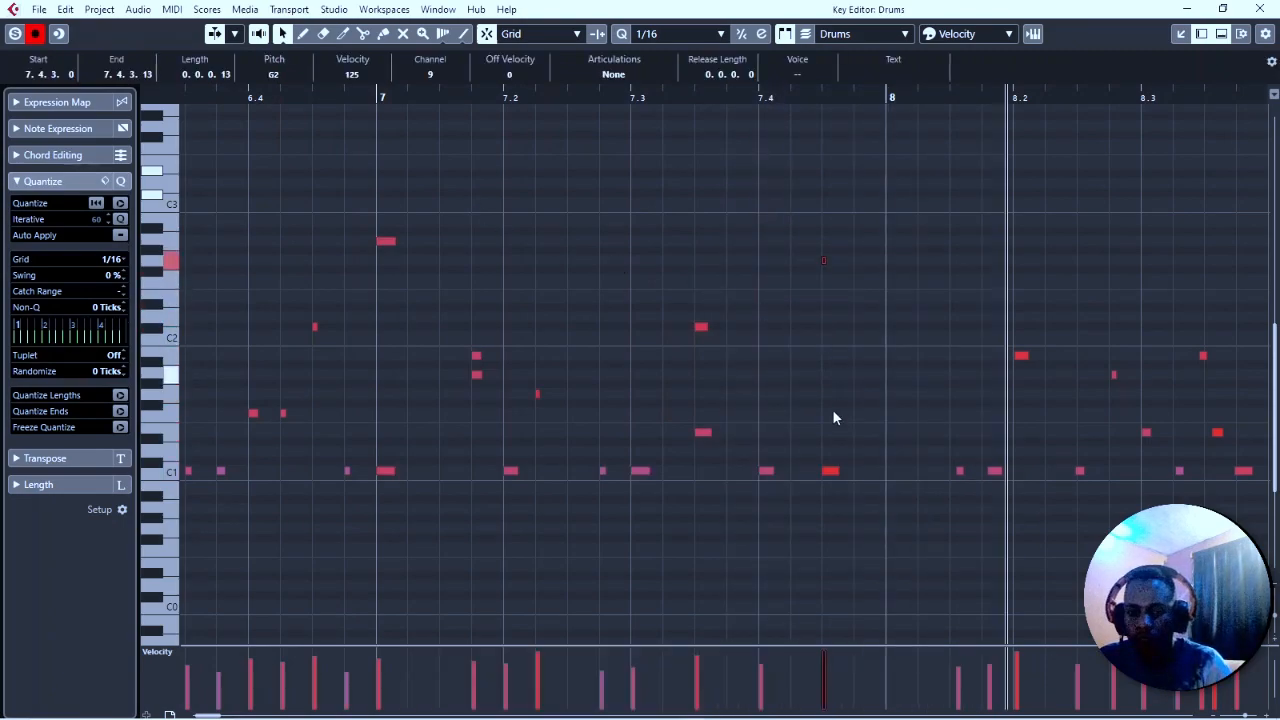
left_click(371, 91)
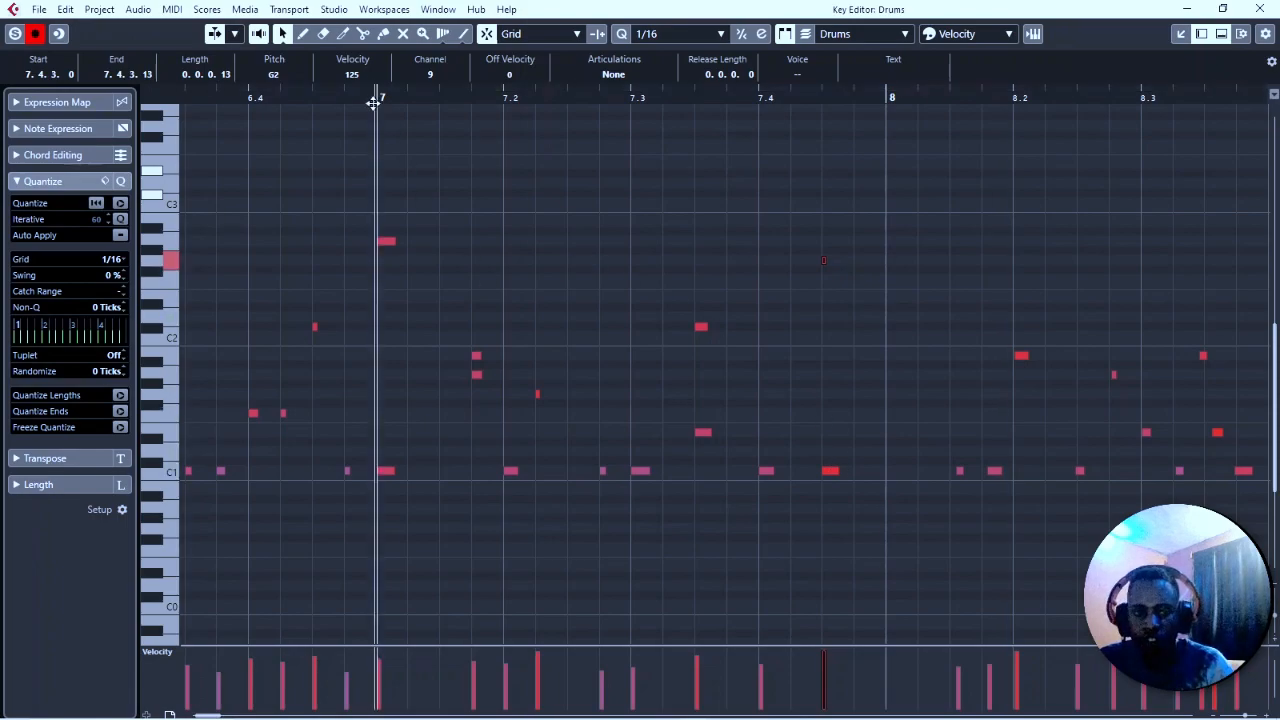
Delete all drum notes from bar 8 onward
left_click_drag(907, 223, 1151, 523)
key("Delete")
key("g")
key("g")
key("g")
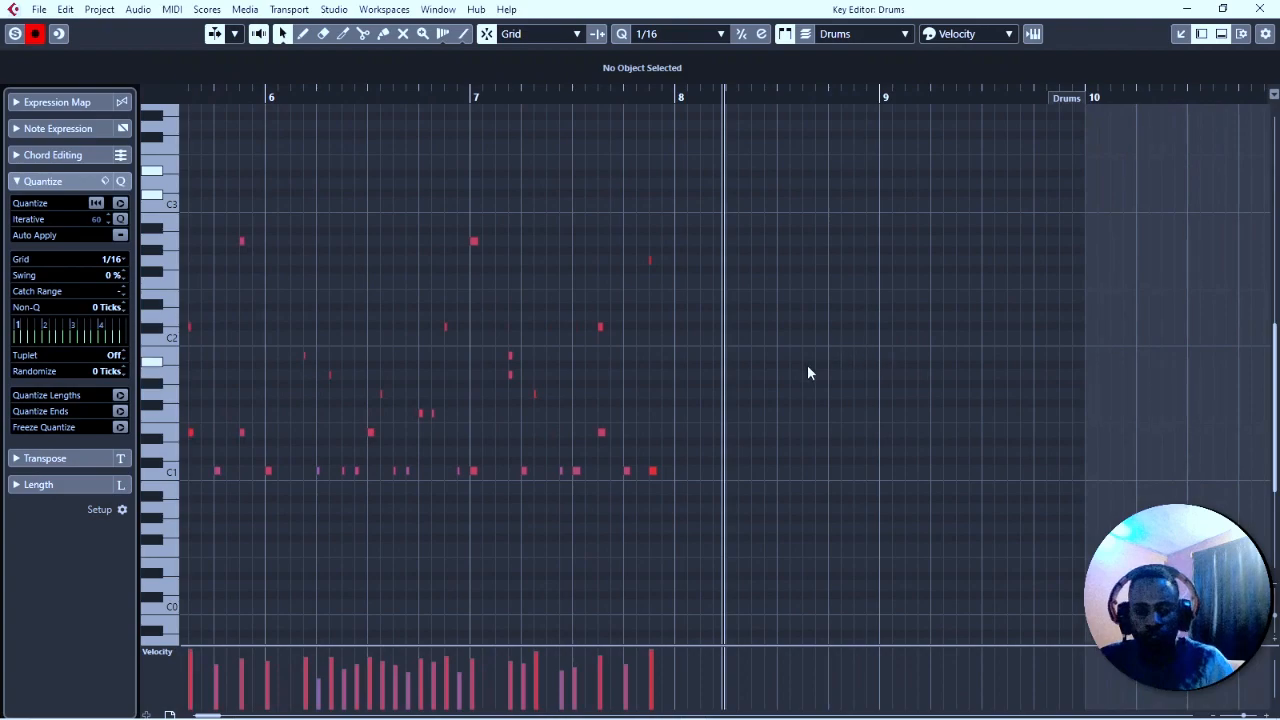
Play bar 7 to check the timing of its closing notes
left_click(481, 100)
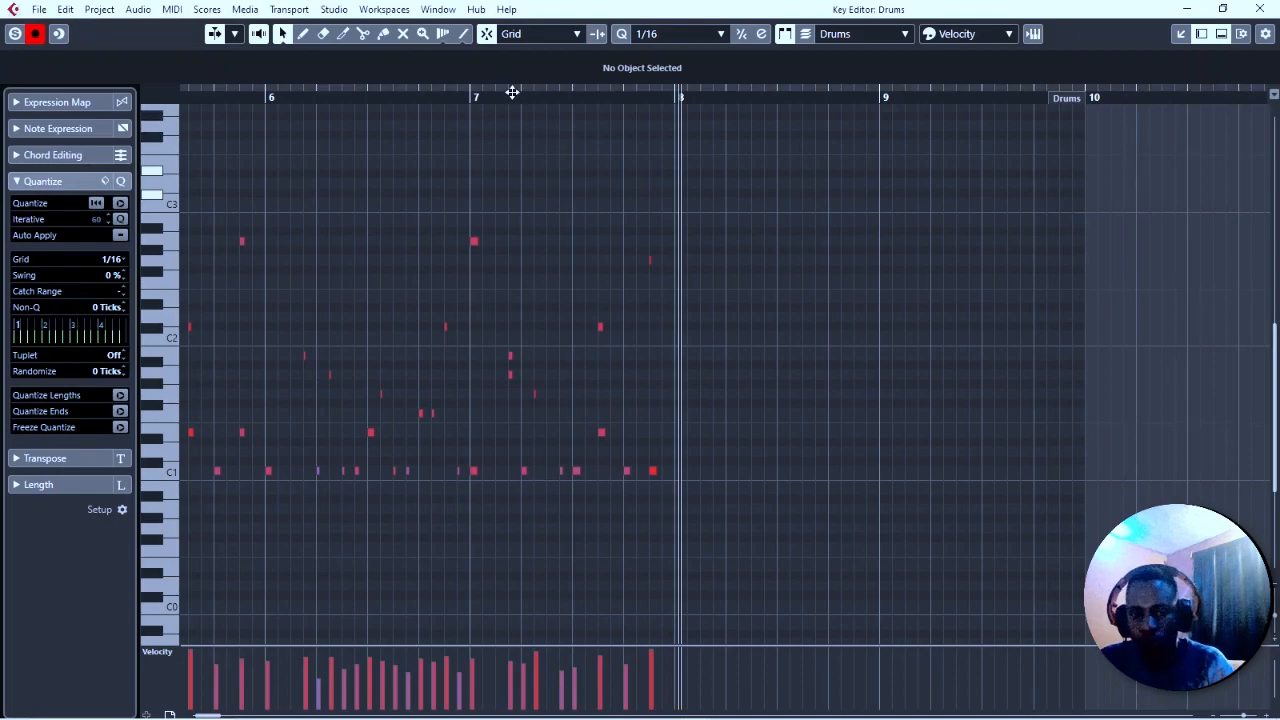
key("h")
key("h")
key("h")
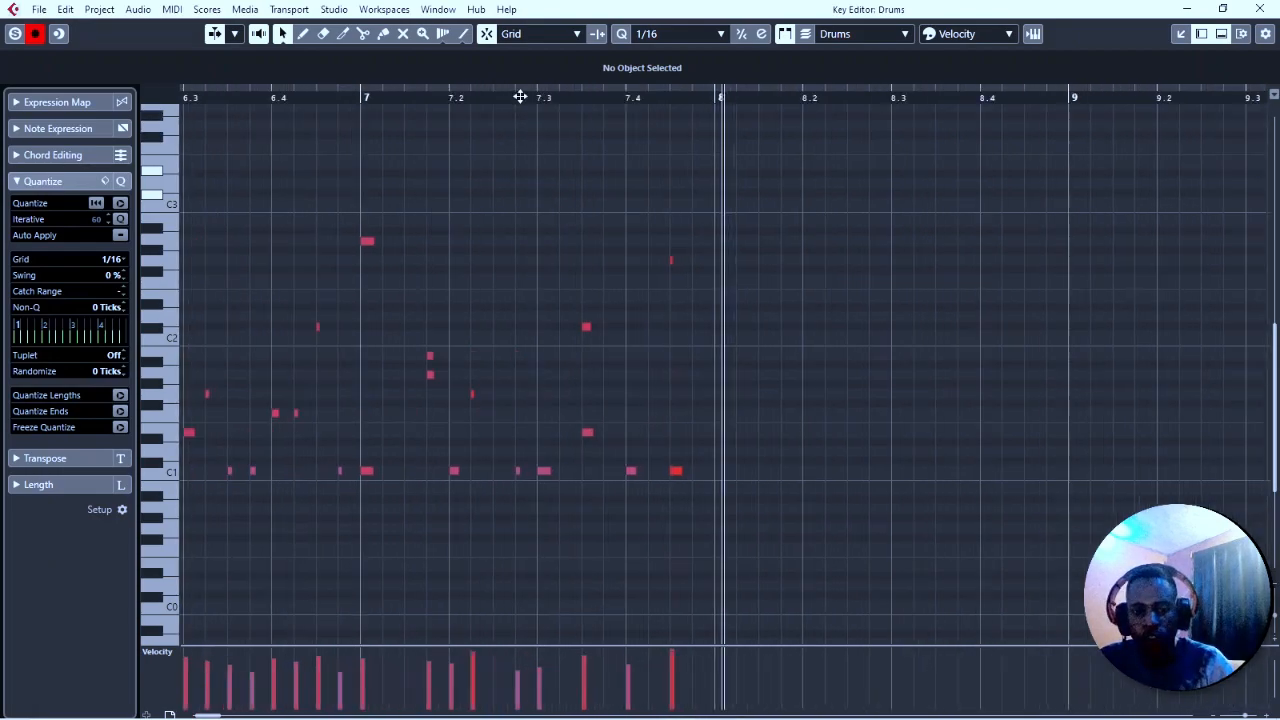
left_click(400, 97)
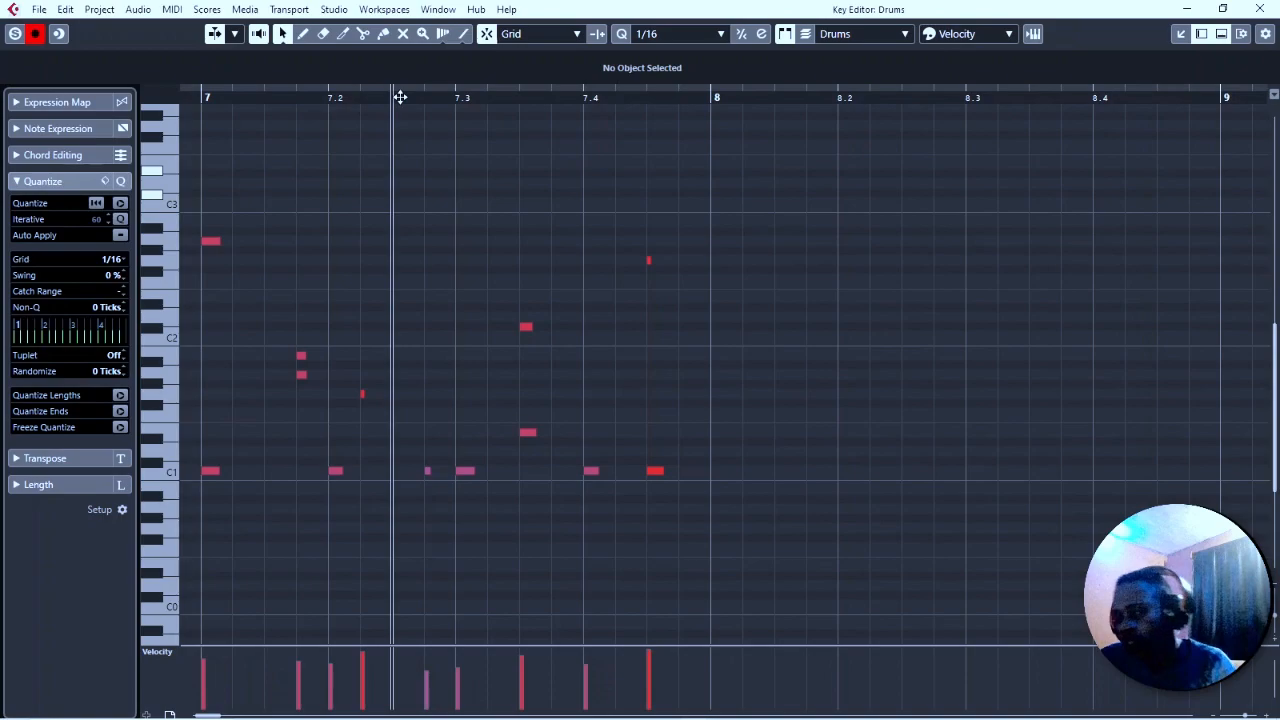
key("space")
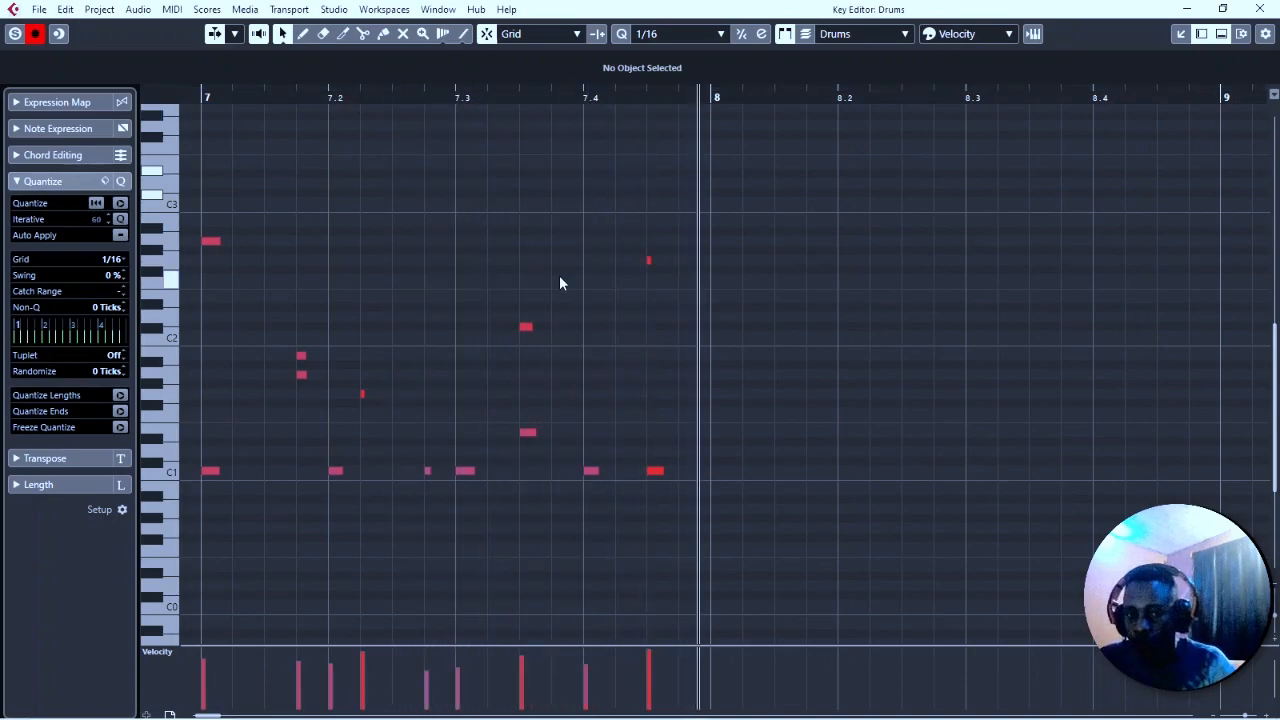
Delete the C1 note at 7.4.1 and set the quantize value to 1/8 Triplet
left_click(589, 470)
key("Delete")
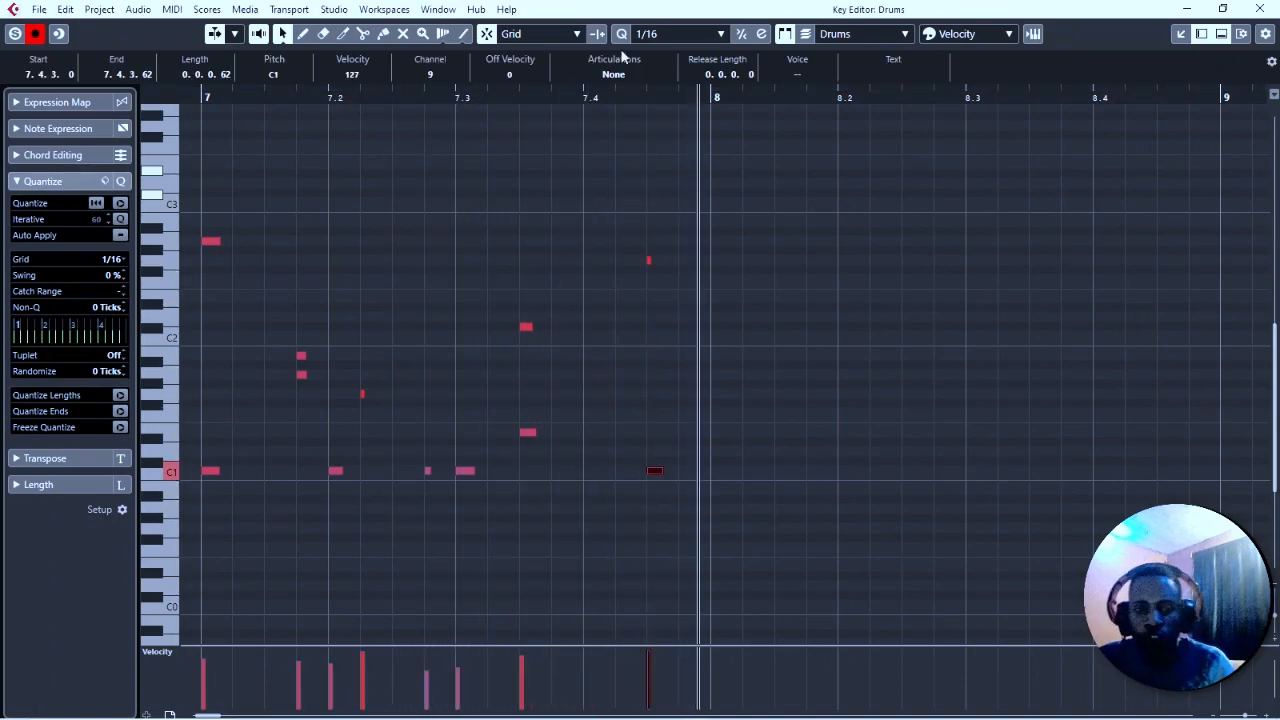
left_click(667, 32)
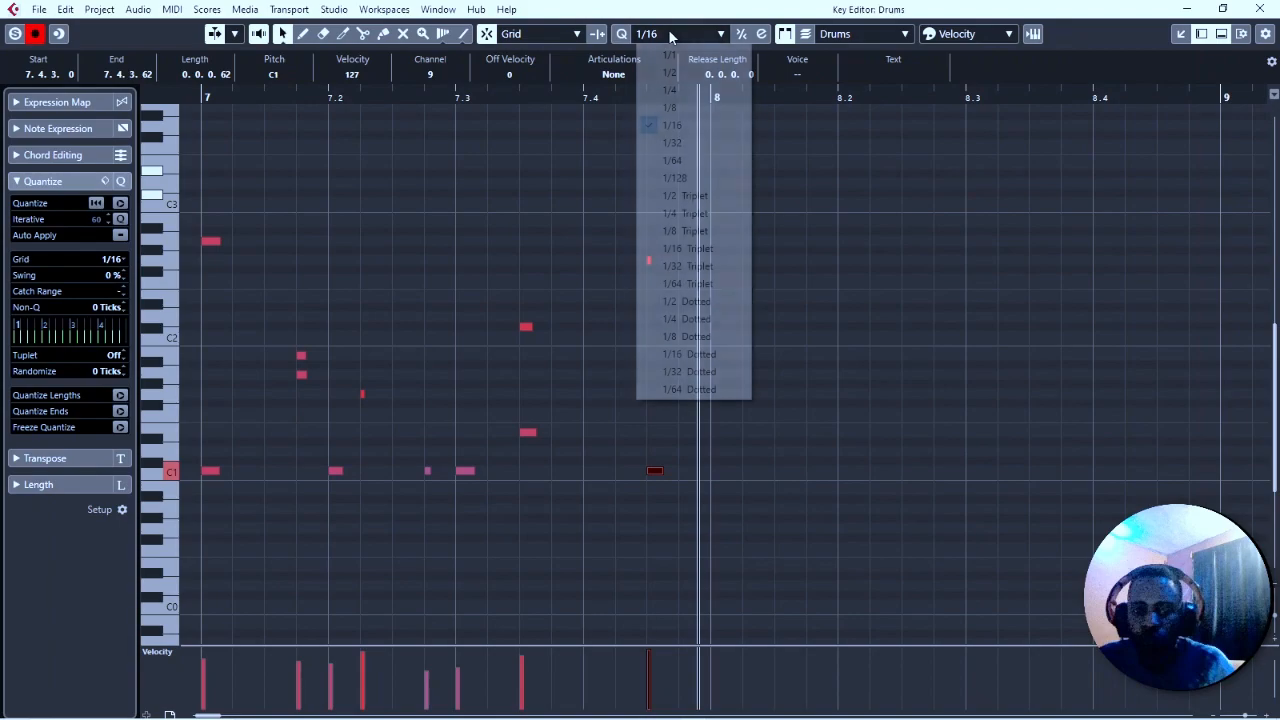
left_click(683, 231)
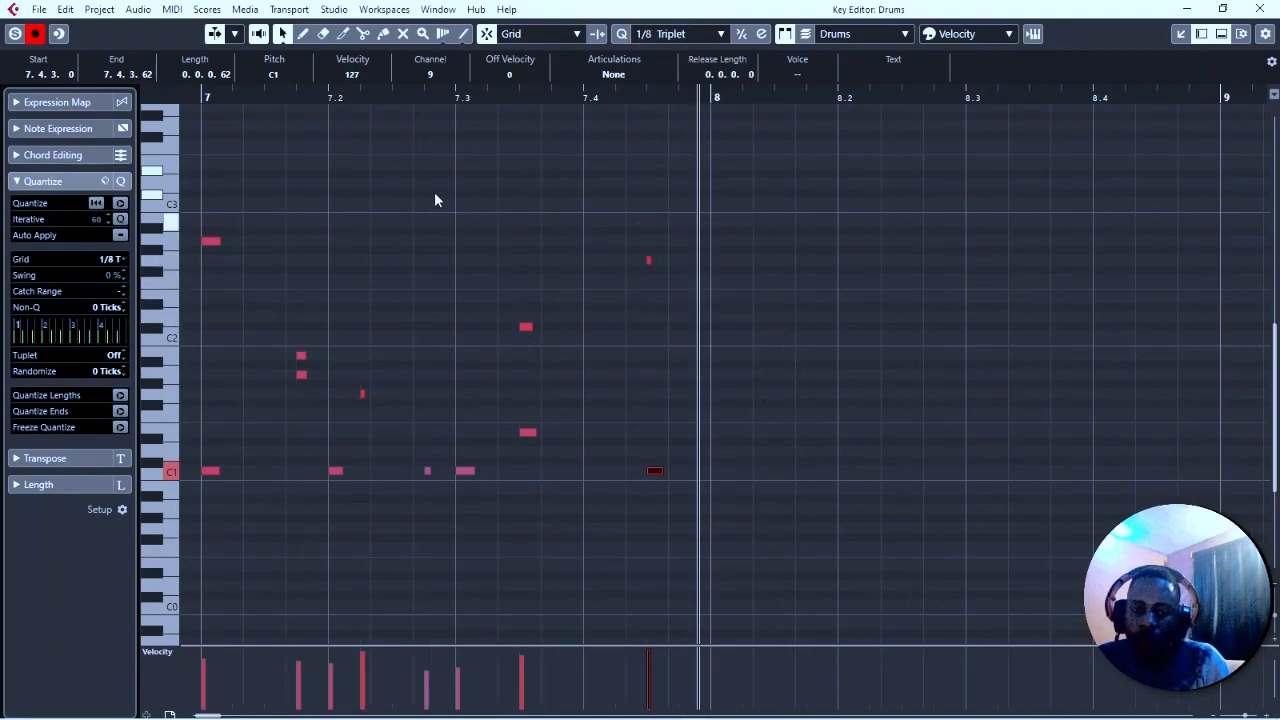
Play bar 7 to check the fill and change the quantize value to 1/16 Triplet
left_click(275, 97)
key("space")
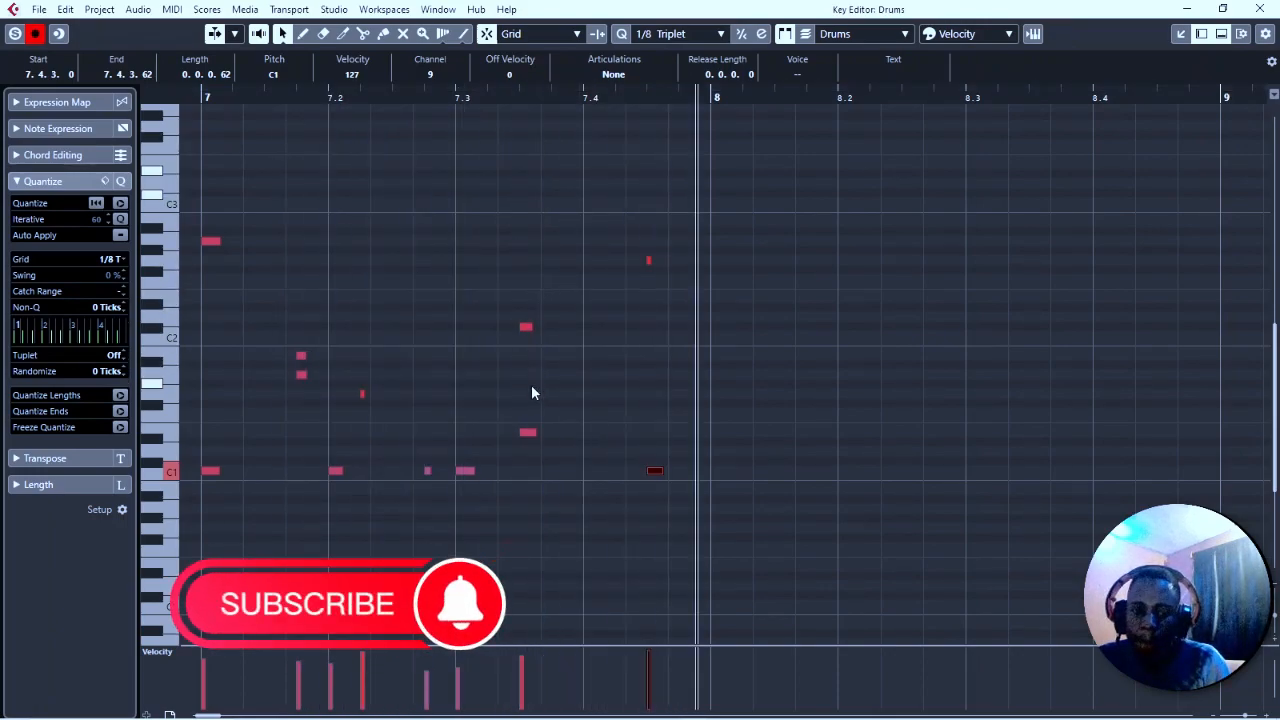
left_click(701, 35)
left_click(701, 42)
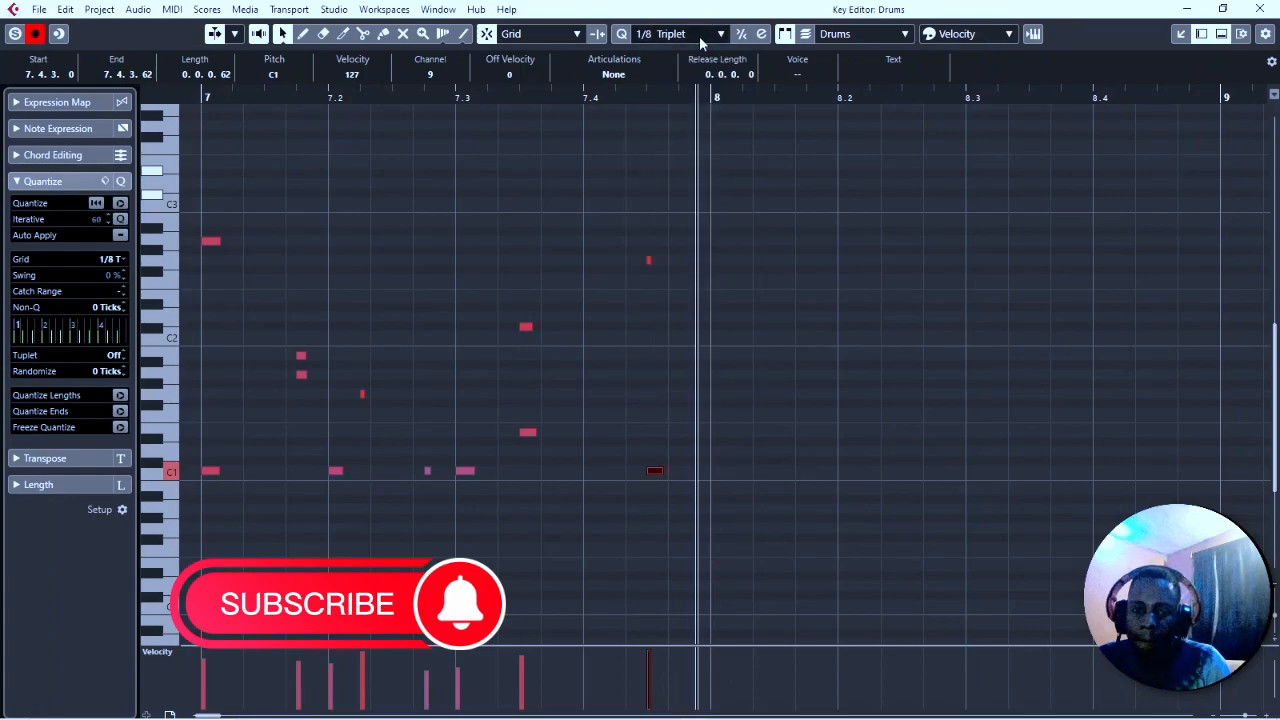
left_click(701, 37)
left_click(700, 247)
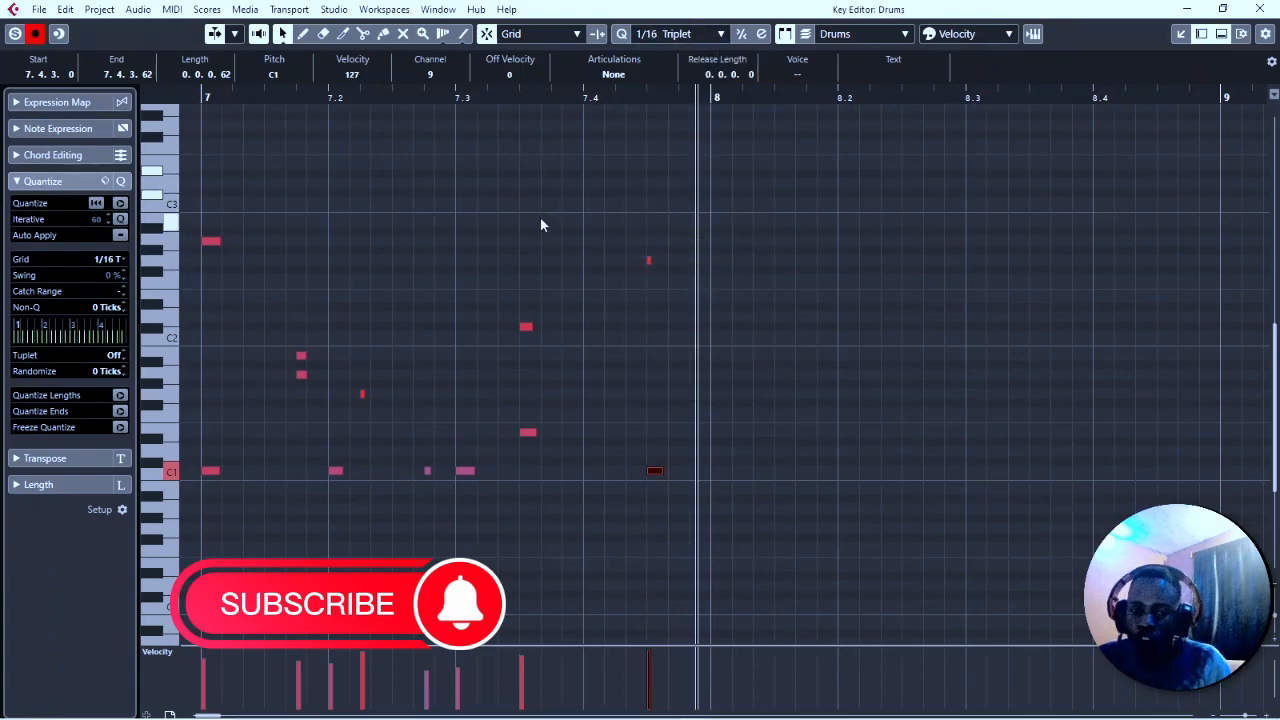
Copy the E1 note at 7.3.3 up to B1 one beat-fraction on and to G1 at 7.4.1.80, and play the fill
left_click(526, 329)
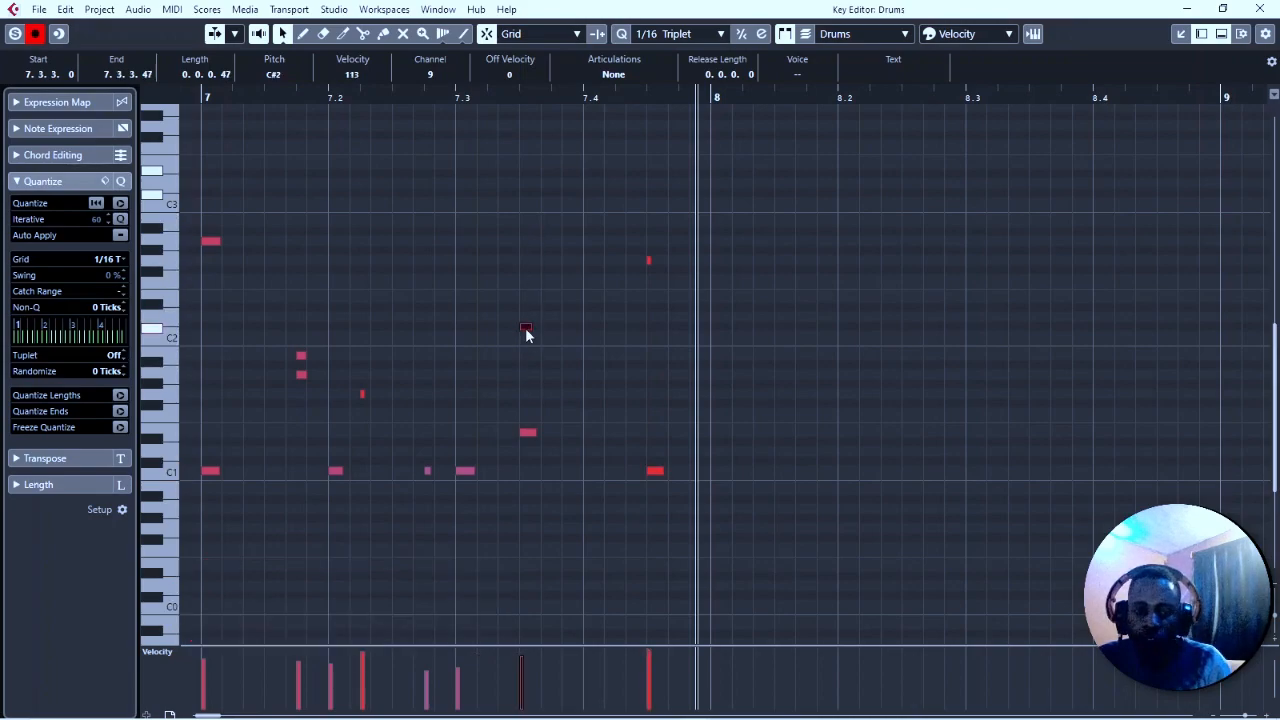
left_click(527, 434)
left_click_drag(540, 436, 610, 400)
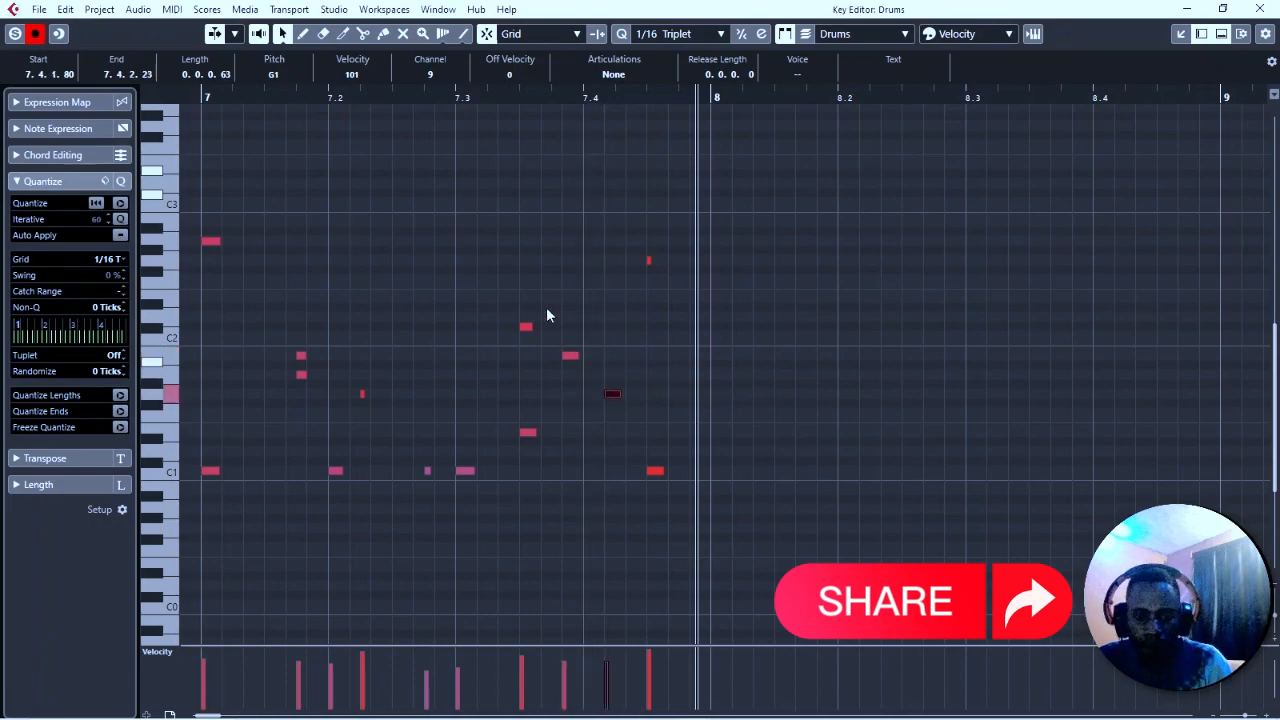
left_click(389, 98)
key("space")
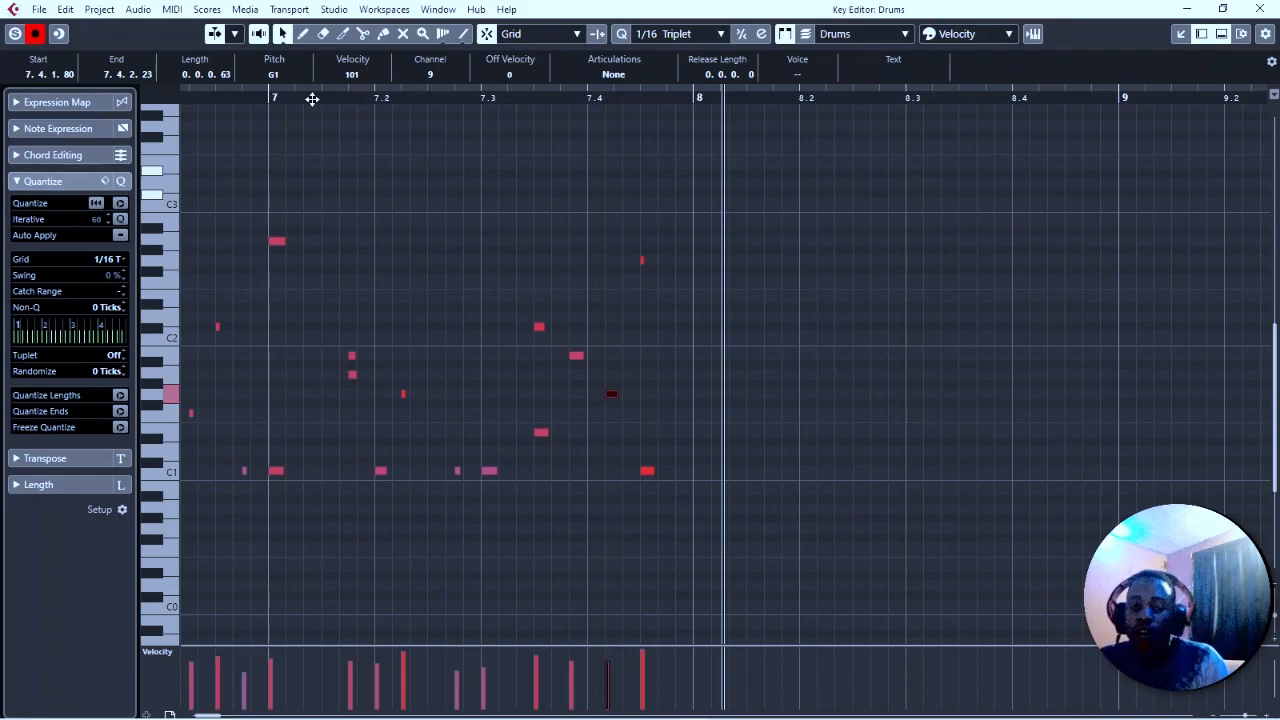
Play the drum part from just before bar 7 to judge the notes around 7.1.4
left_click(250, 97)
key("space")
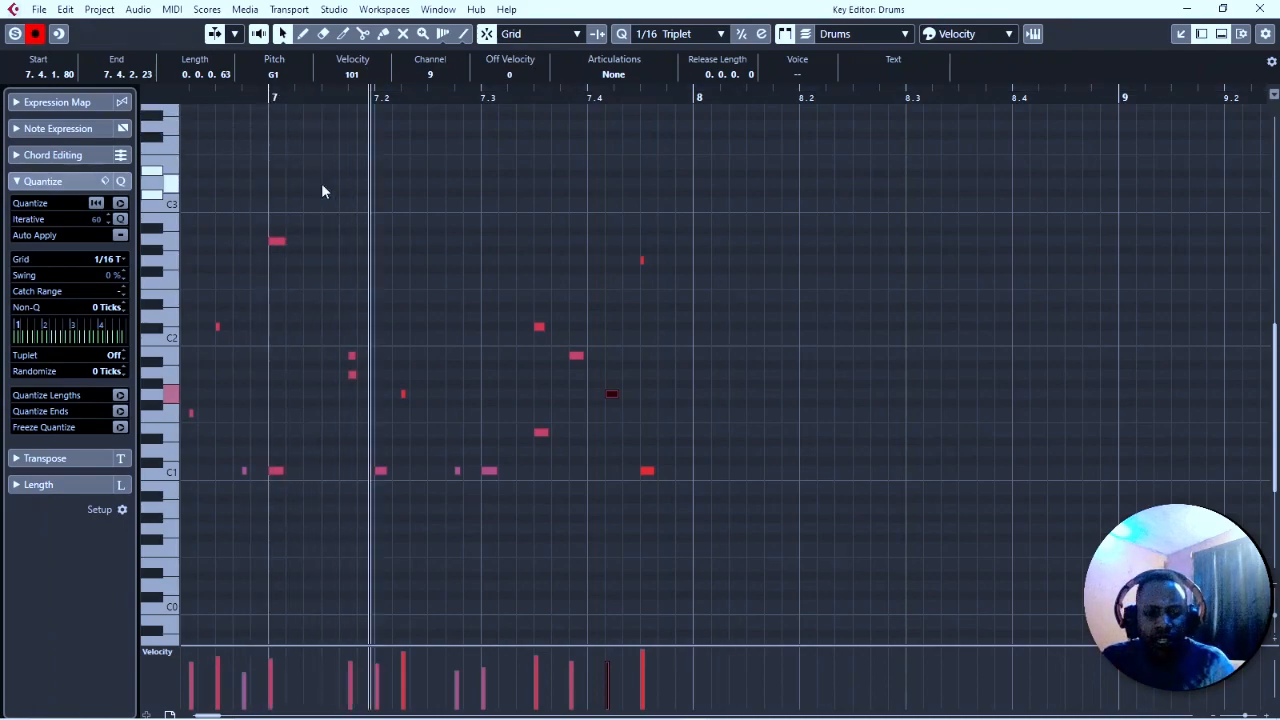
key("space")
Set the quantize value to 1/64 Triplet, move the A1 note at 7.1.4 to 7.1.4.20 with velocity 114, and play the result
left_click(351, 374)
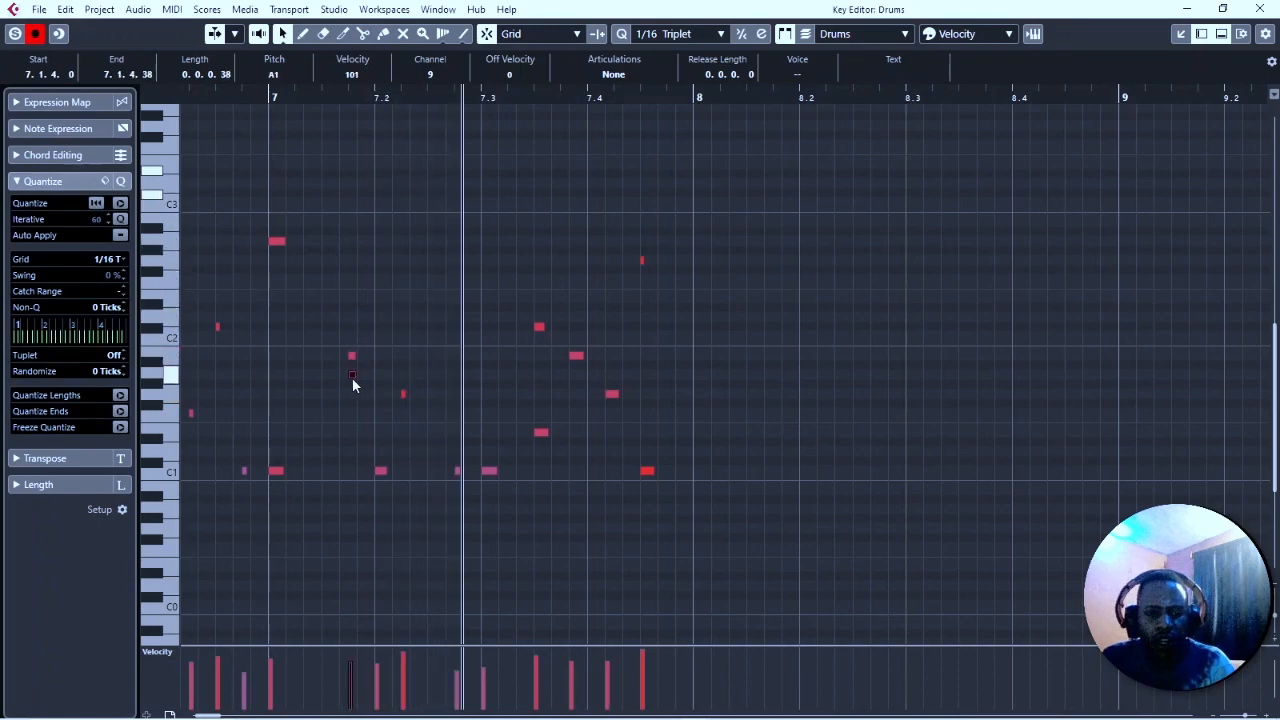
left_click_drag(325, 104, 333, 135)
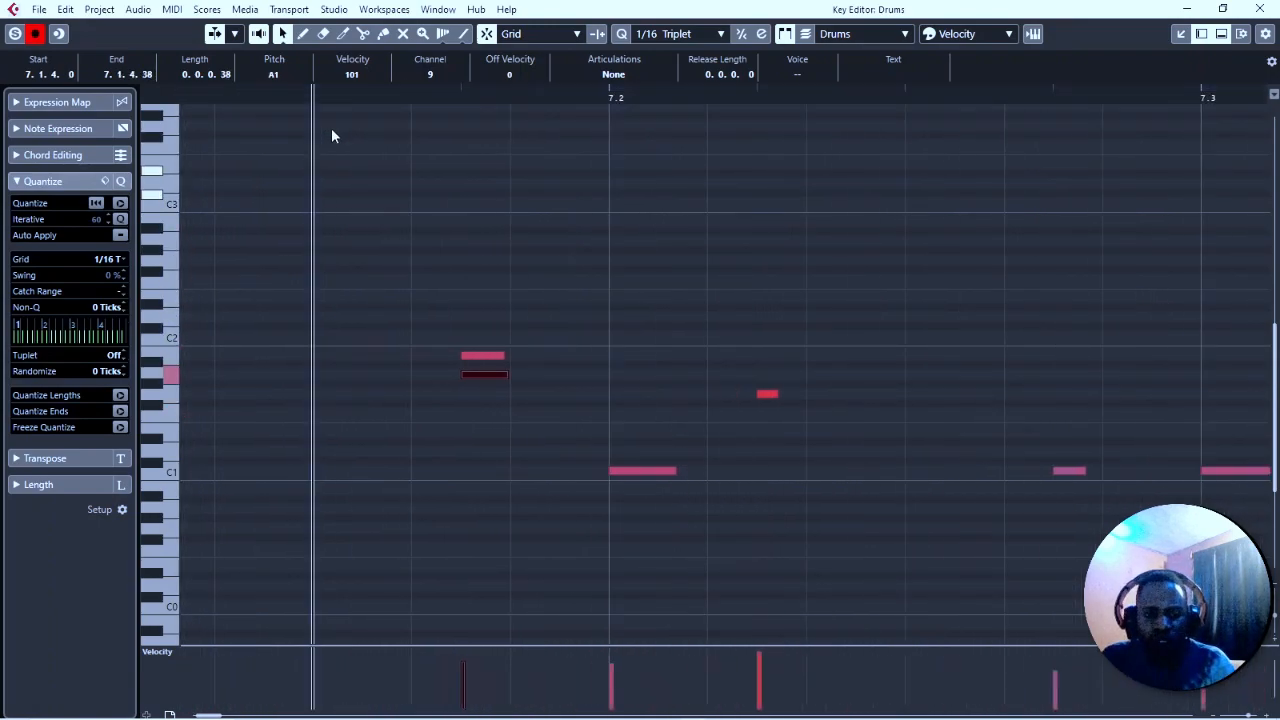
left_click(661, 35)
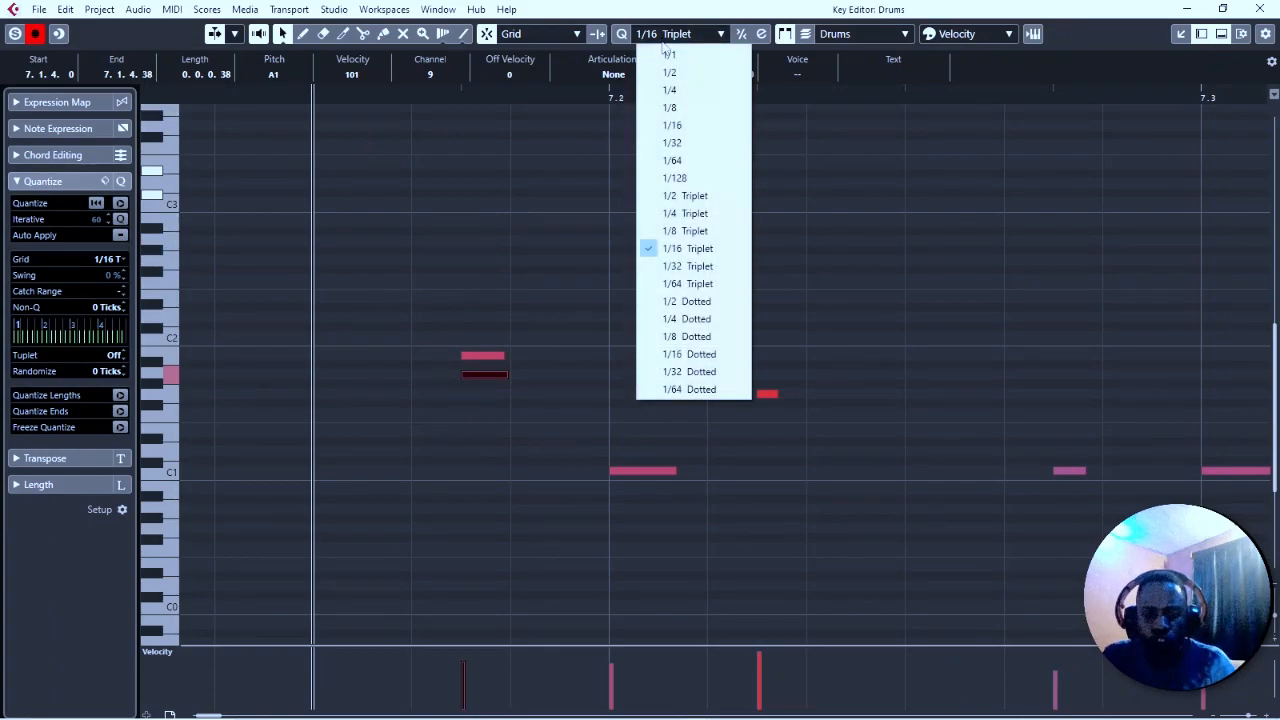
left_click(680, 286)
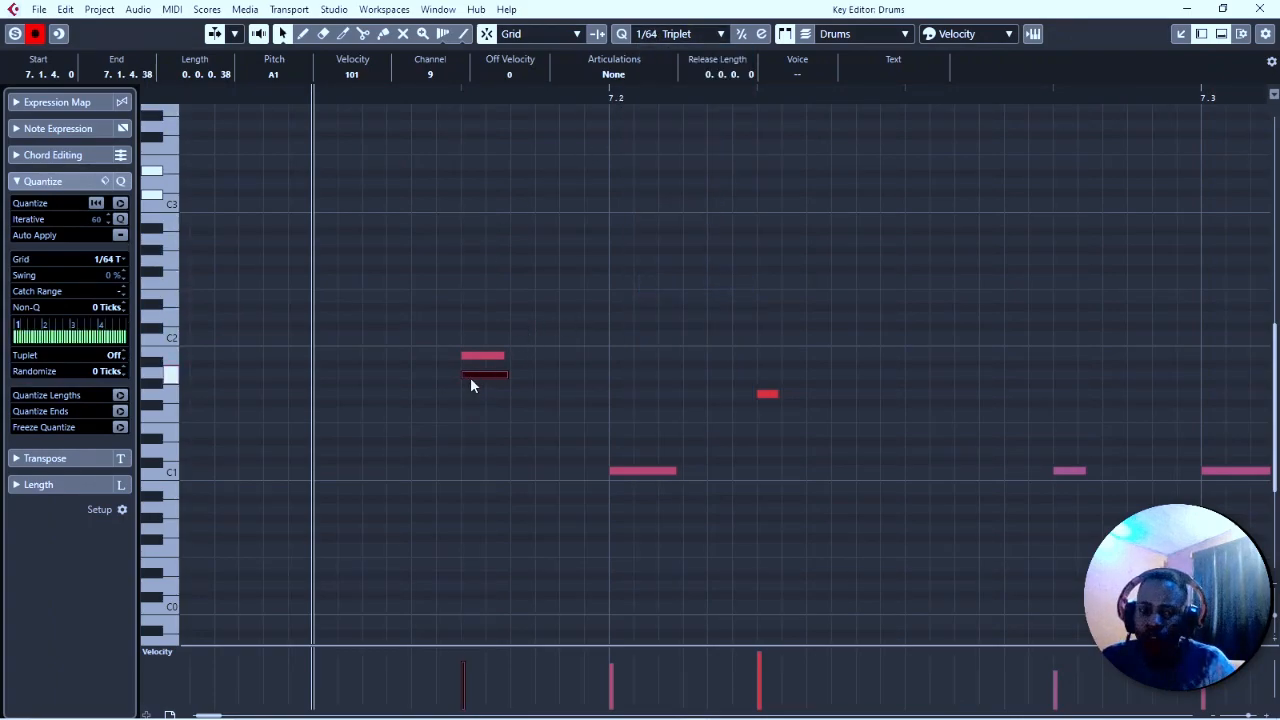
left_click_drag(473, 377, 488, 377)
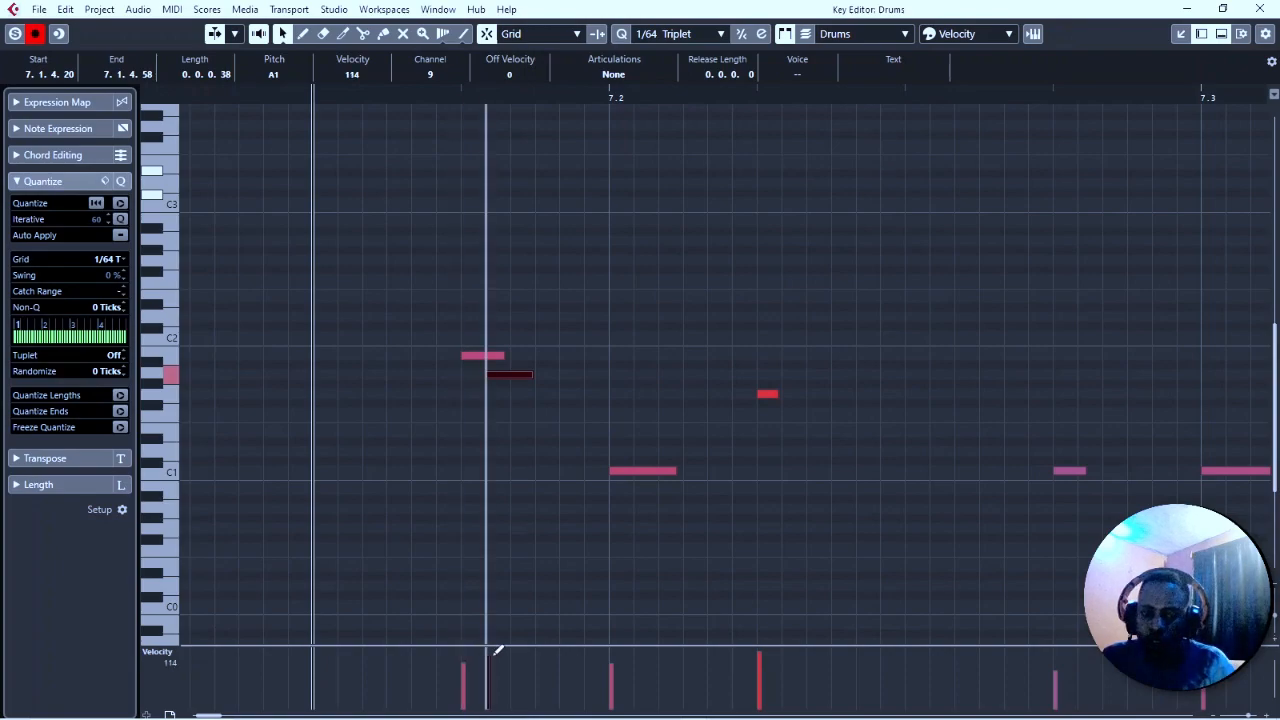
key("space")
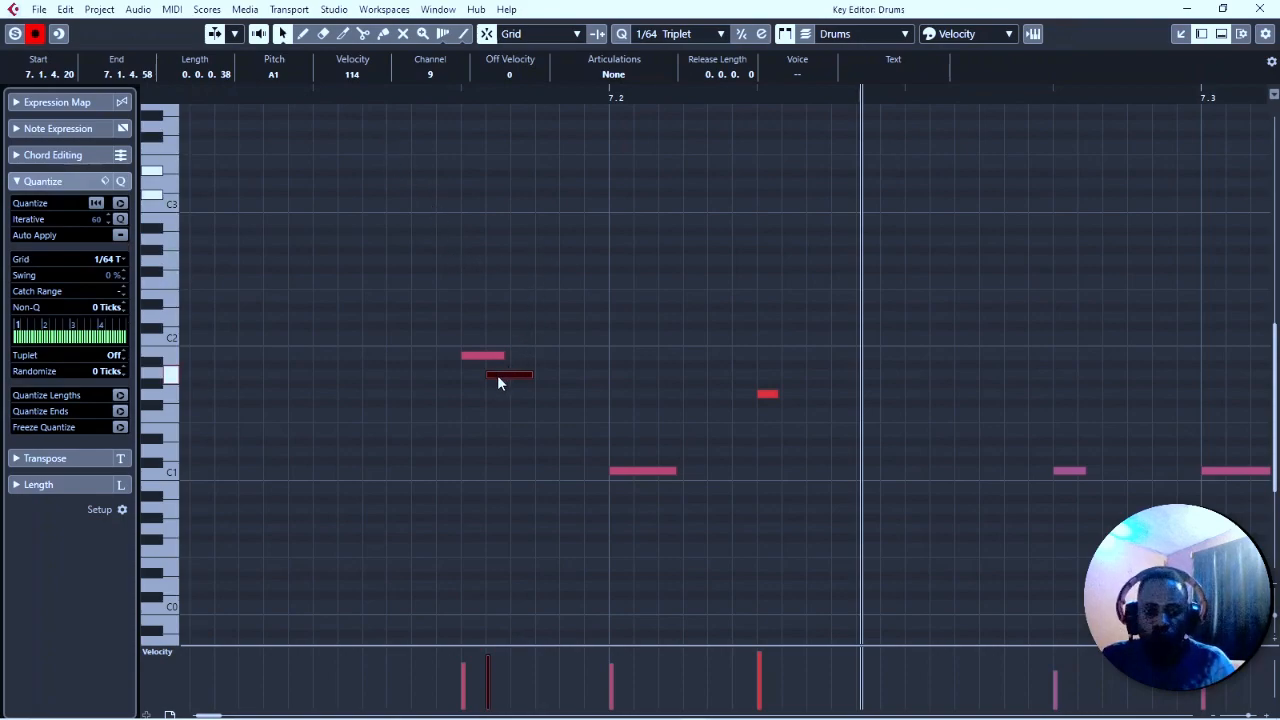
Shift the A1 note in bar 7 freely off the grid until it starts at 7.1.4.39, and play the result
left_click_drag(497, 375, 509, 377)
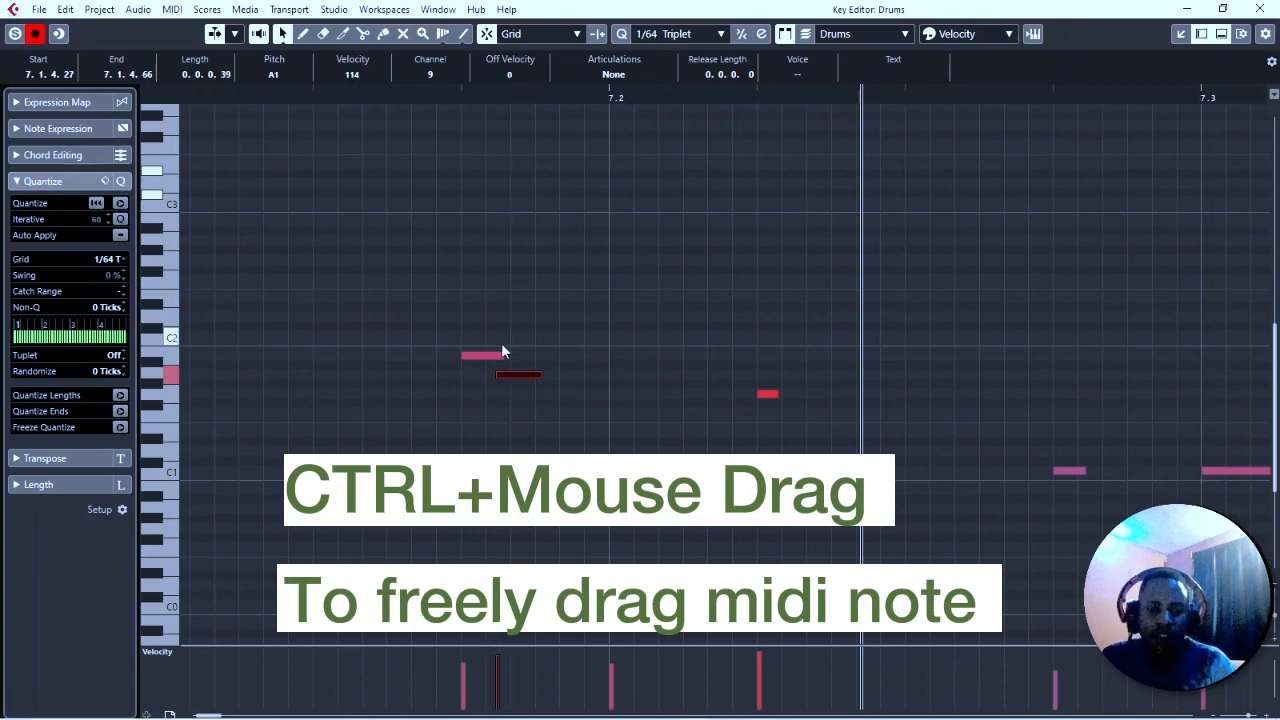
key("g")
key("g")
key("g")
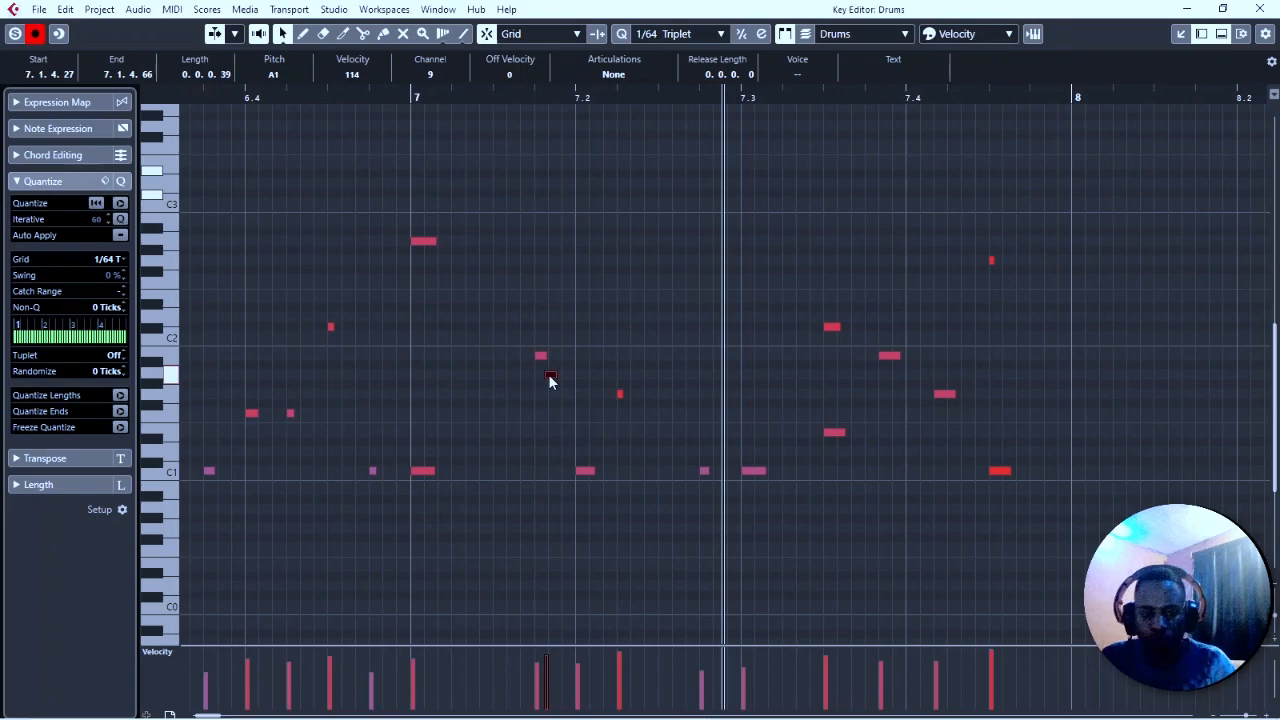
left_click_drag(549, 376, 554, 378)
key("KP_0")
key("space")
key("space")
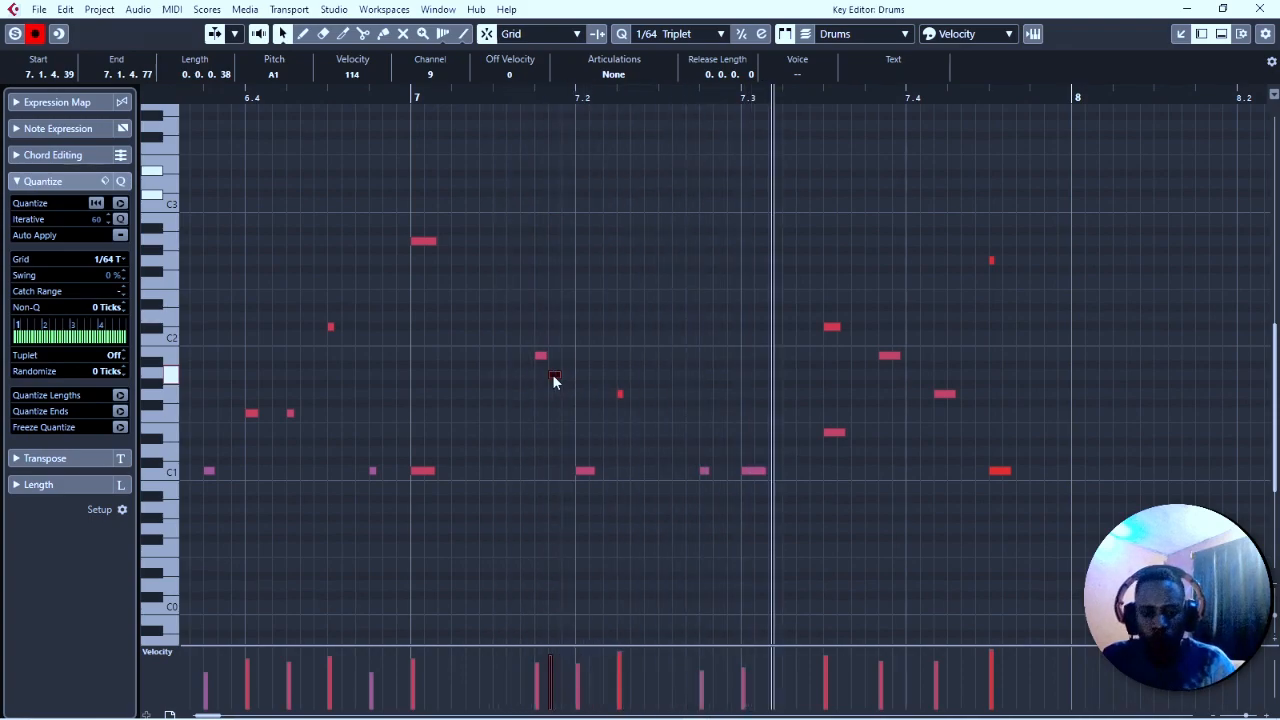
Play the drum part from bar 2 to review the edits in context
key("g")
key("g")
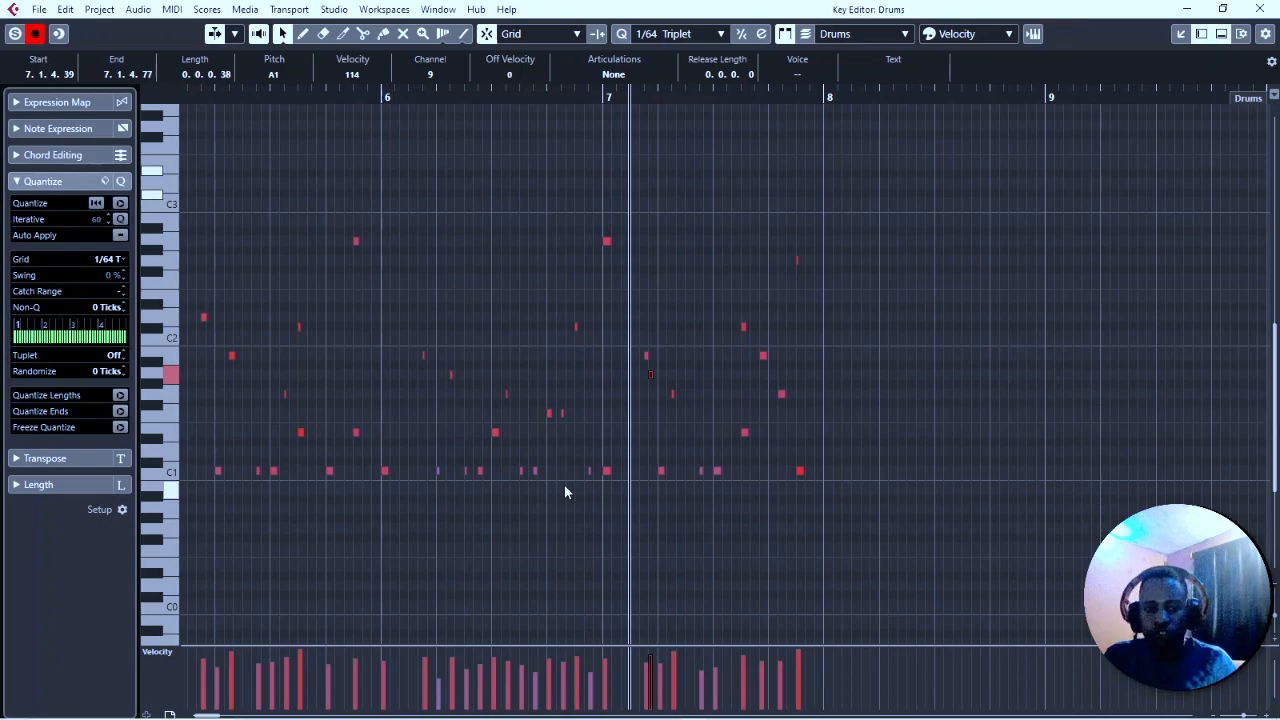
key("g")
key("g")
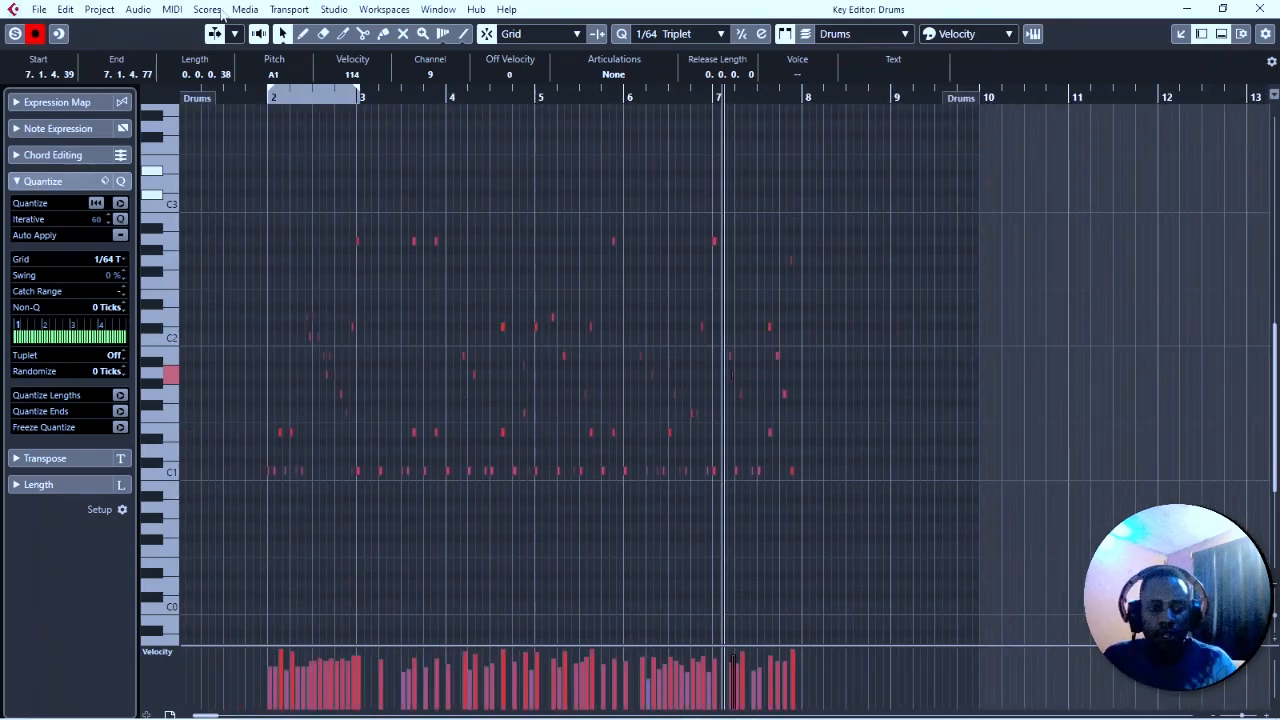
left_click(262, 98)
key("space")
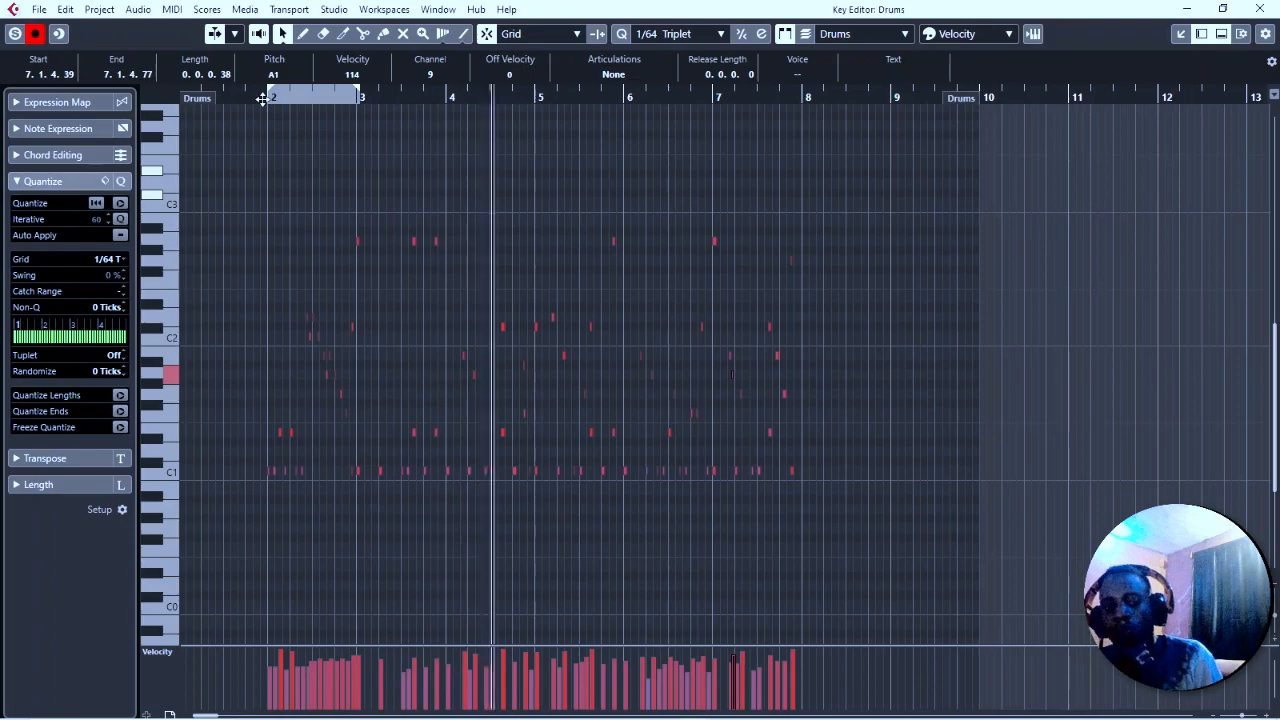
Duplicate the two E1 notes at 2.1.3 and 2.2.1 so the copies start 40 ticks after them, raising the first copy's velocity to 118
key("h")
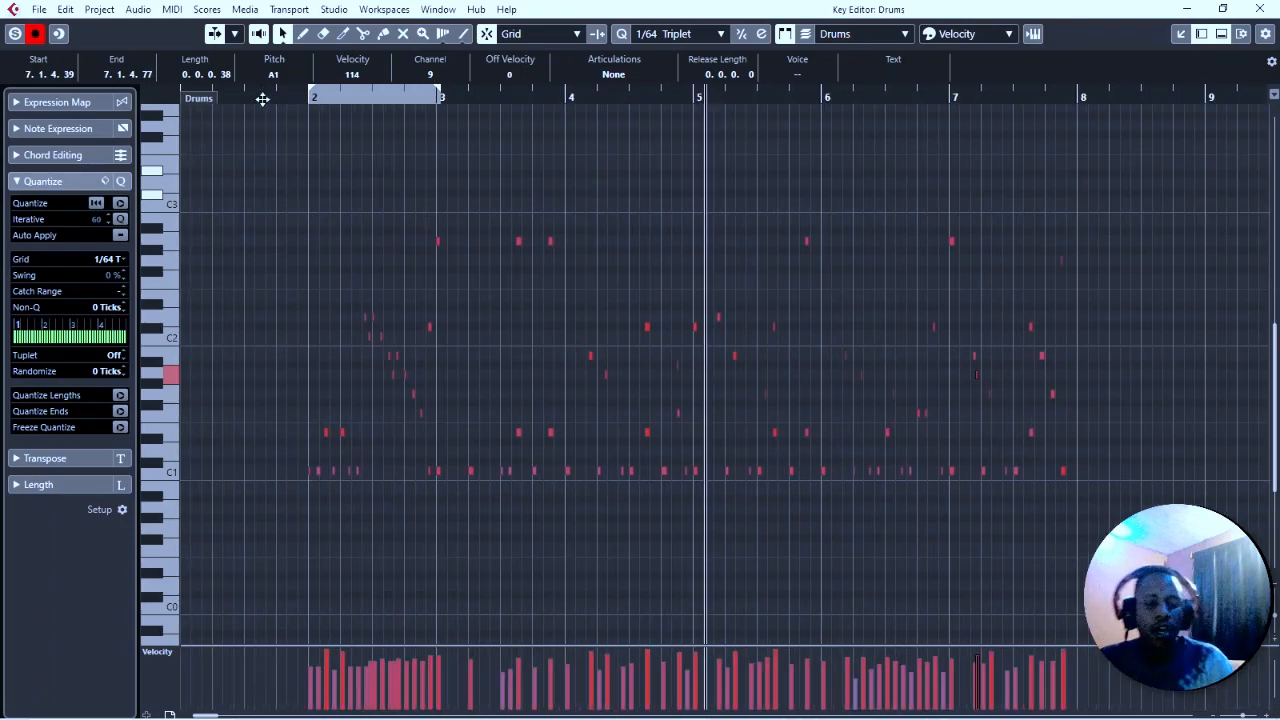
key("h")
key("h")
key("h")
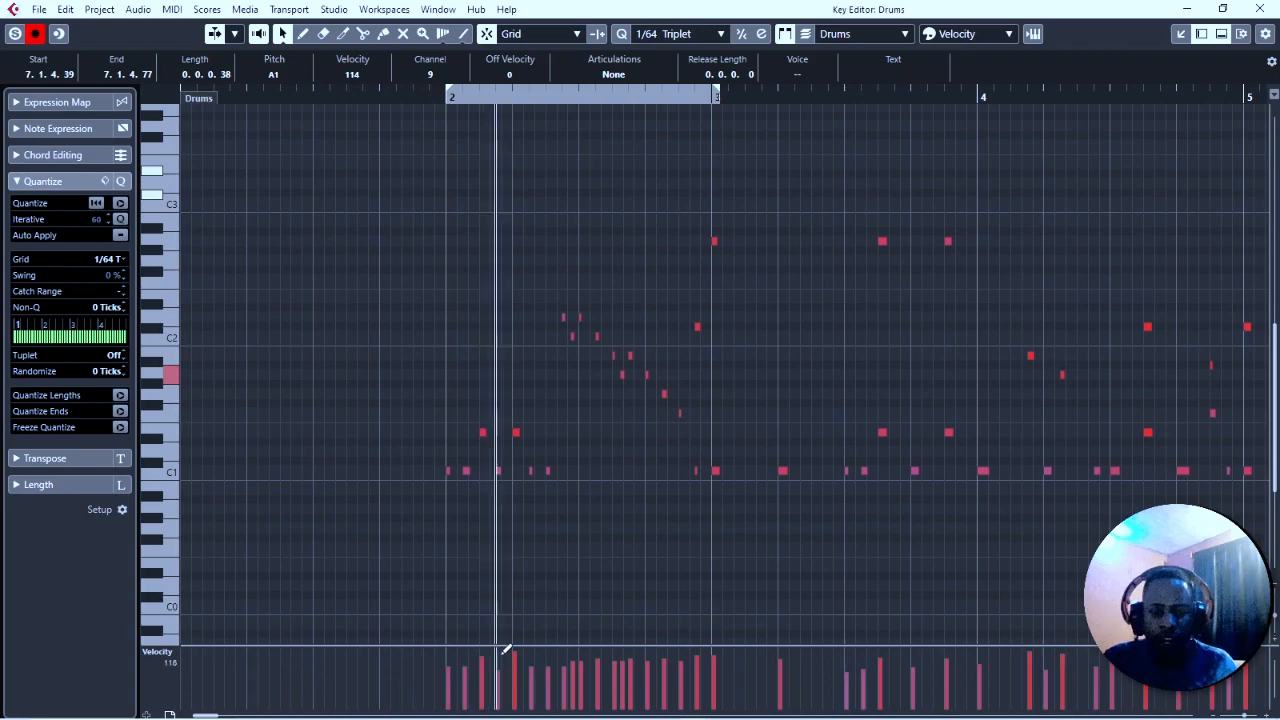
key("space")
key("h")
key("h")
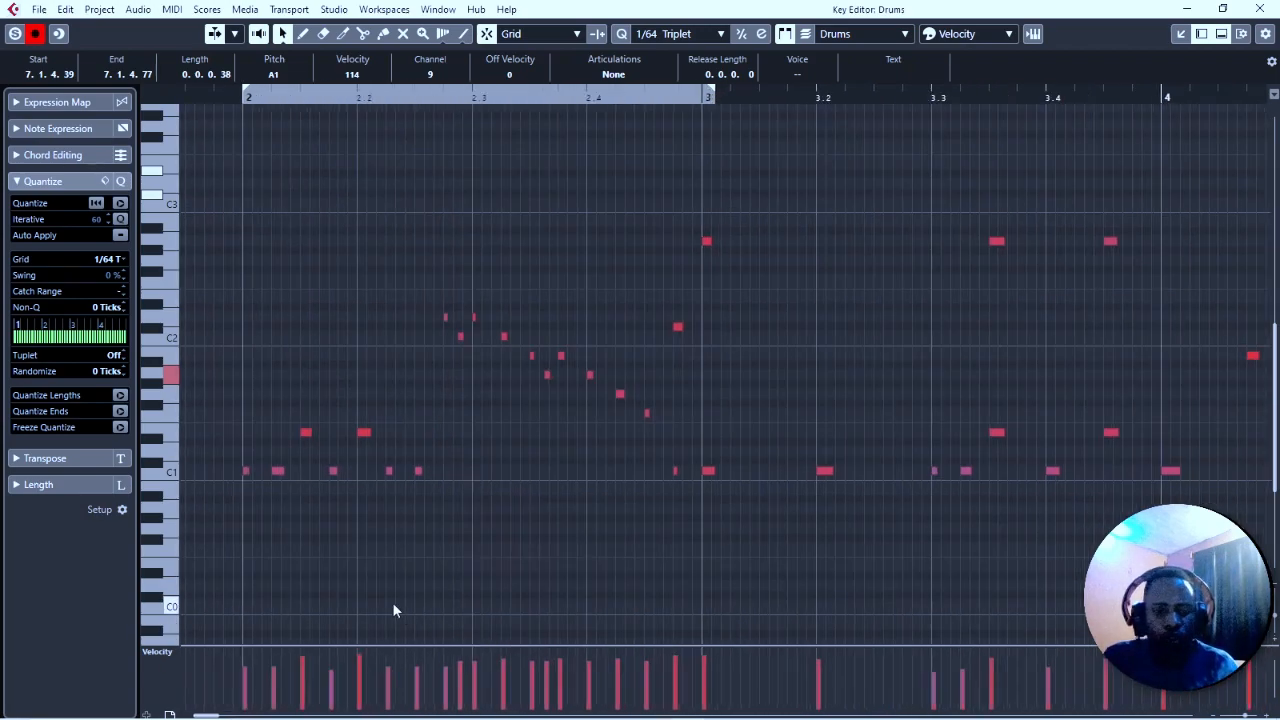
scroll(362, 541, "left", 3)
left_click_drag(615, 412, 707, 440)
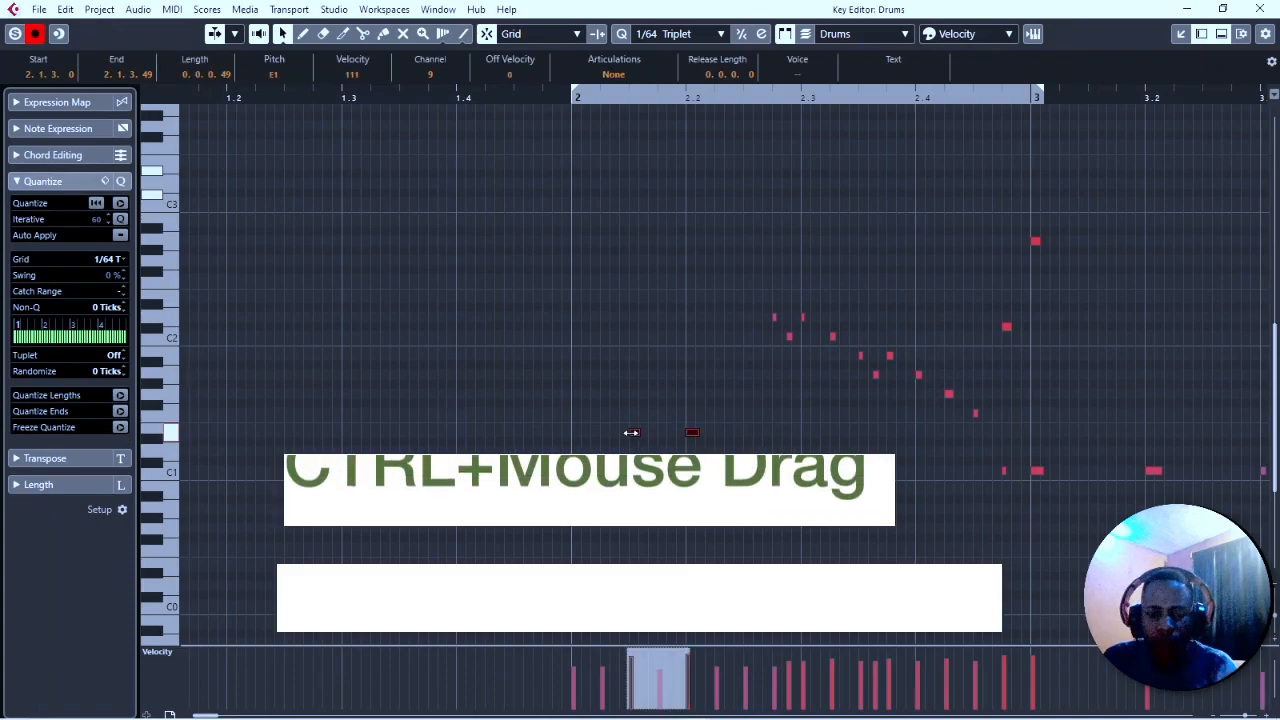
left_click_drag(634, 438, 642, 442)
left_click_drag(651, 652, 650, 644)
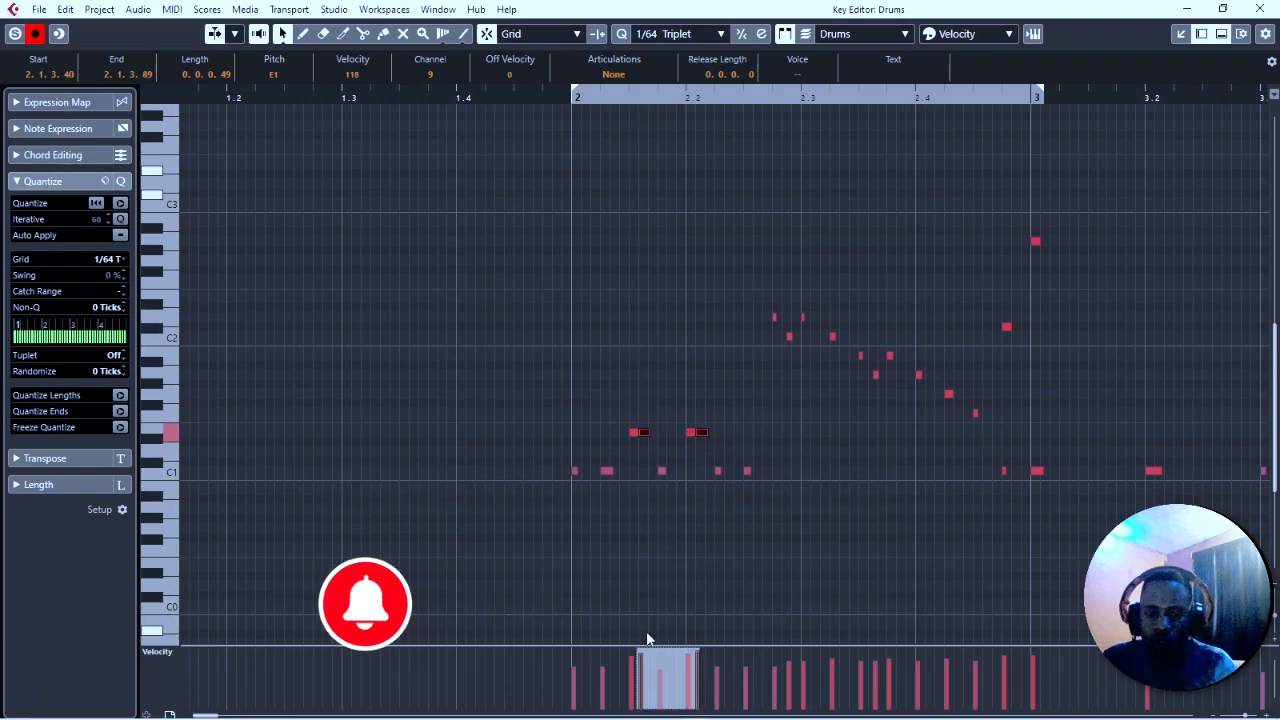
Play the drum part from bar 2 to check the duplicated E1 notes
key("space")
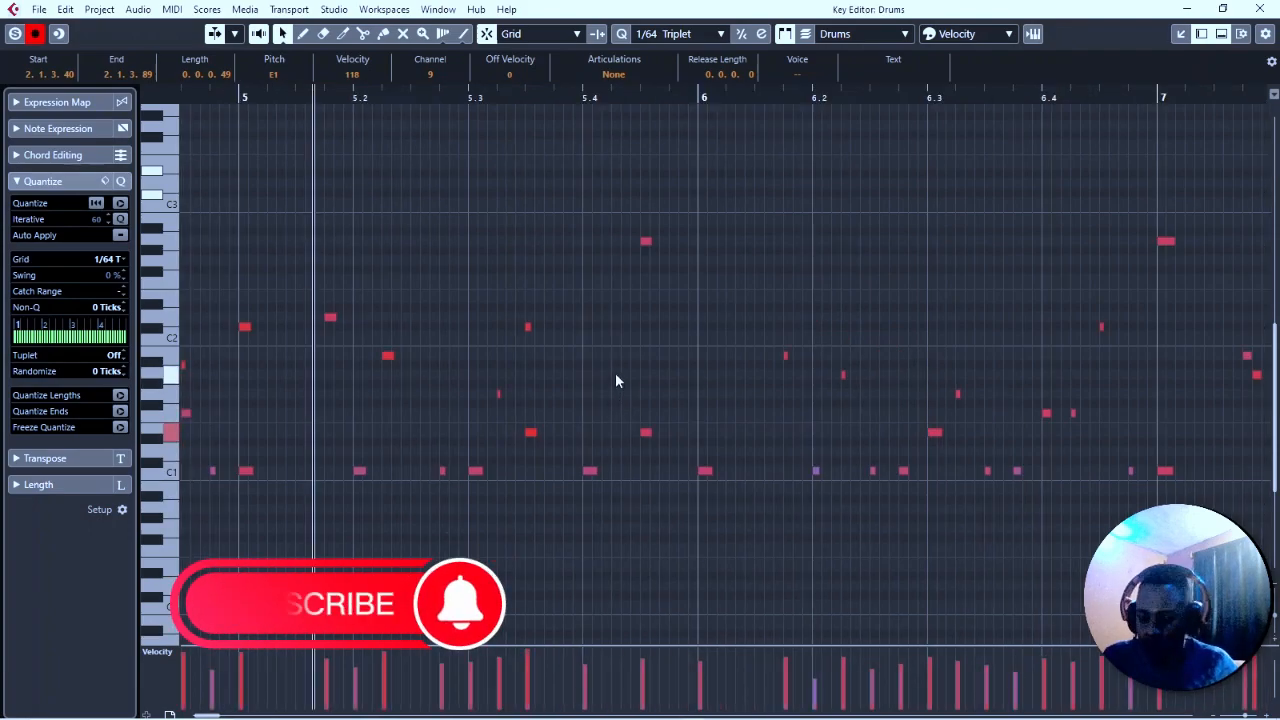
key("KP_Subtract")
key("g")
key("g")
key("g")
key("KP_Subtract")
key("KP_Subtract")
key("KP_Subtract")
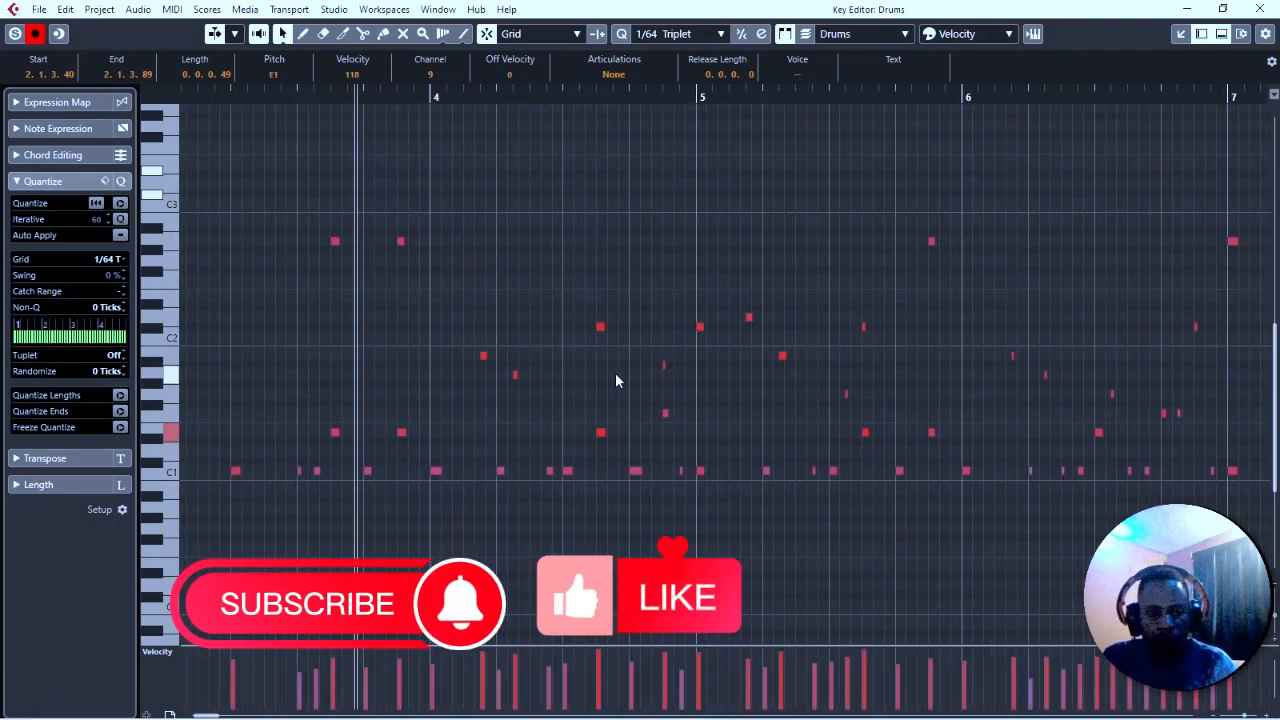
key("KP_Subtract")
key("space")
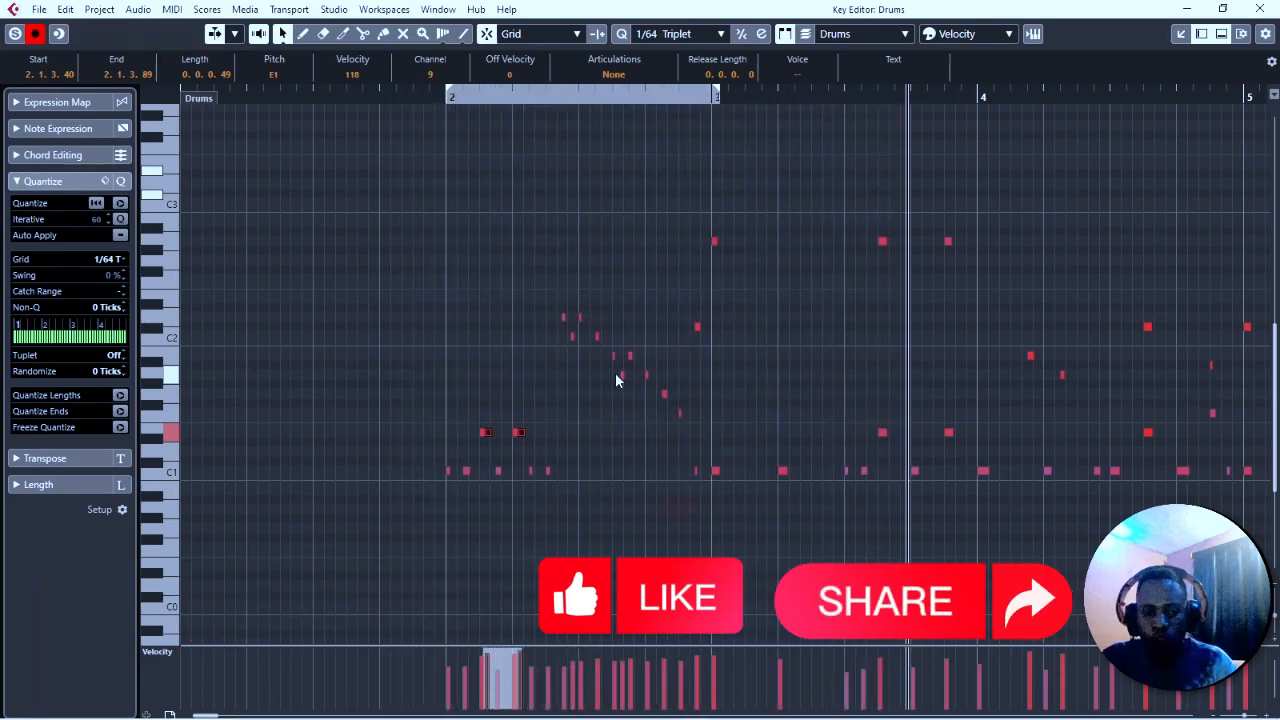
key("KP_Subtract")
key("space")
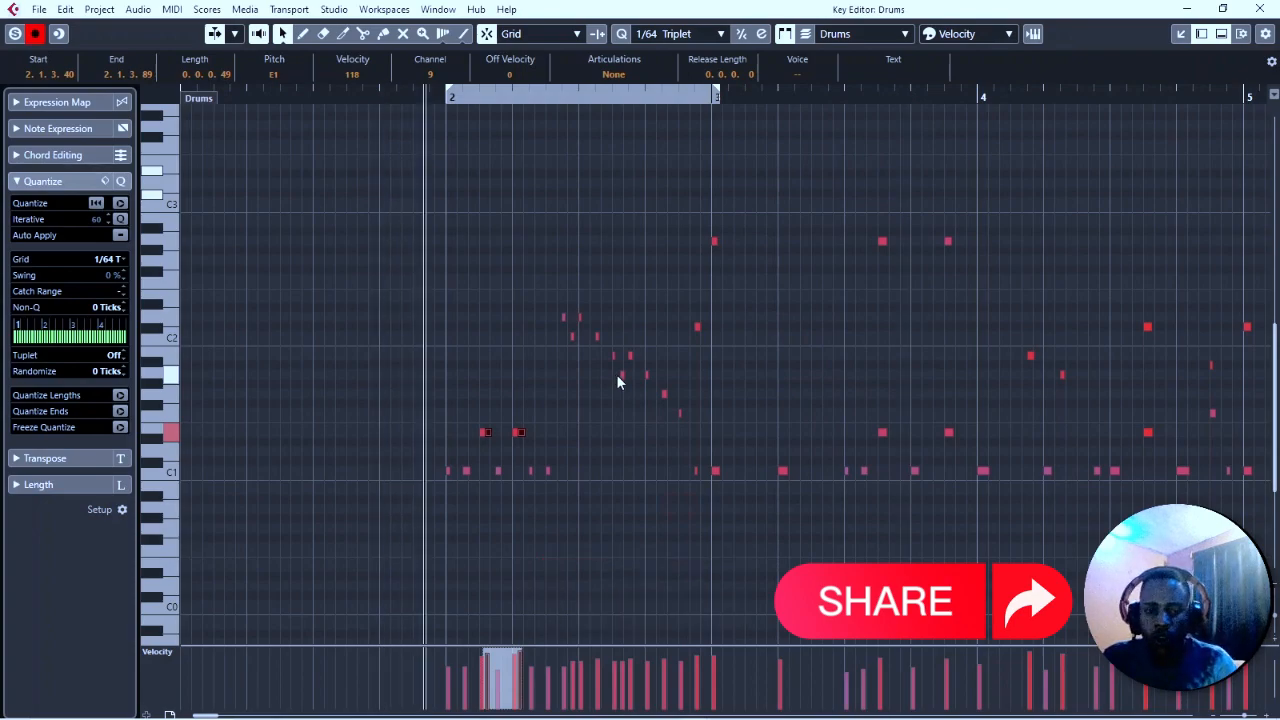
key("space")
Transpose the C1 note at 2.1.4 up to B1 and raise its velocity
left_click_drag(491, 460, 509, 489)
key("Up")
key("Up")
key("Up")
key("Up")
key("Up")
key("Up")
key("Up")
key("Up")
key("Up")
key("Up")
key("Up")
key("Up")
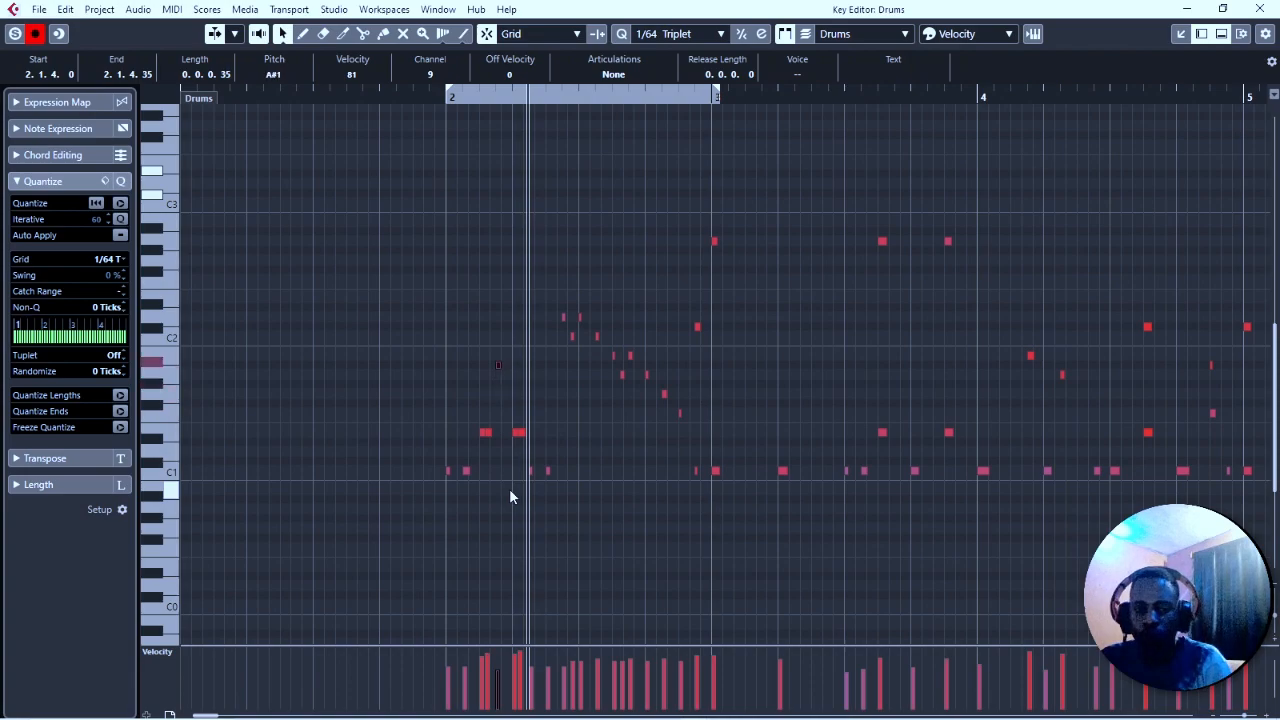
key("Down")
key("Down")
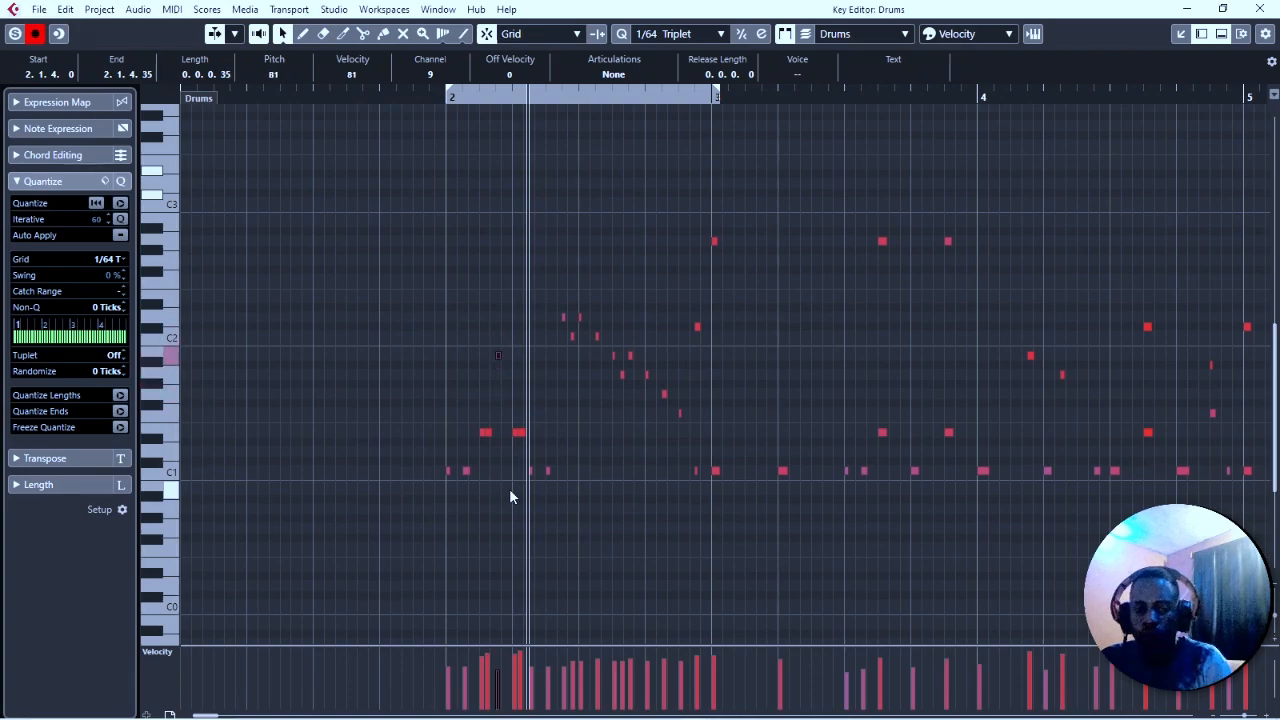
left_click(500, 653)
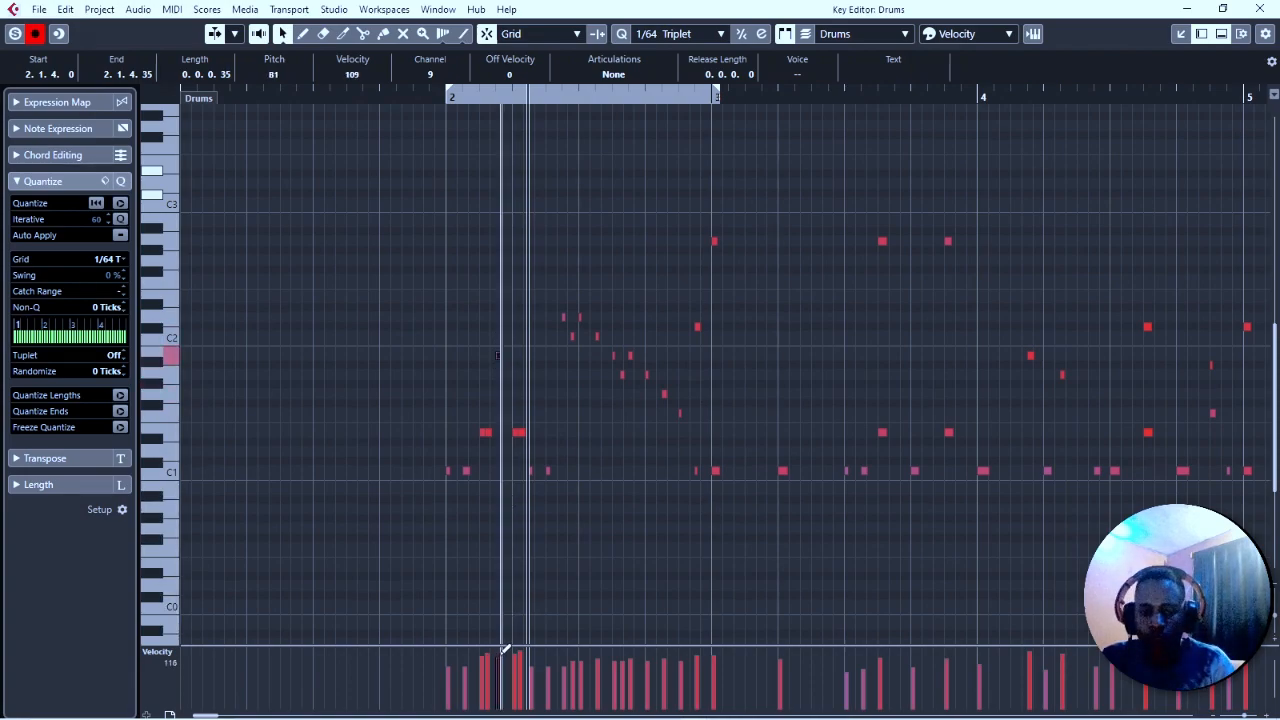
Delete the duplicate E1 note at 2.2.1.40 and play the part from bar 2
left_click(519, 432)
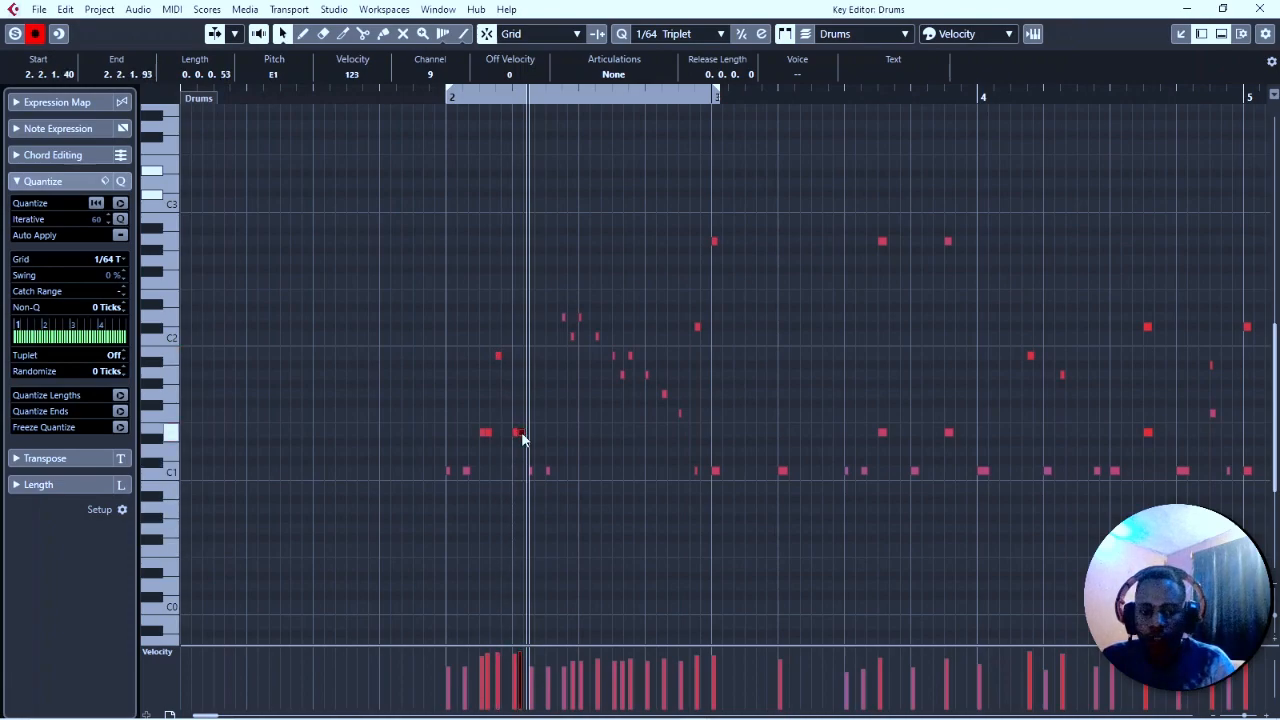
left_click(531, 470)
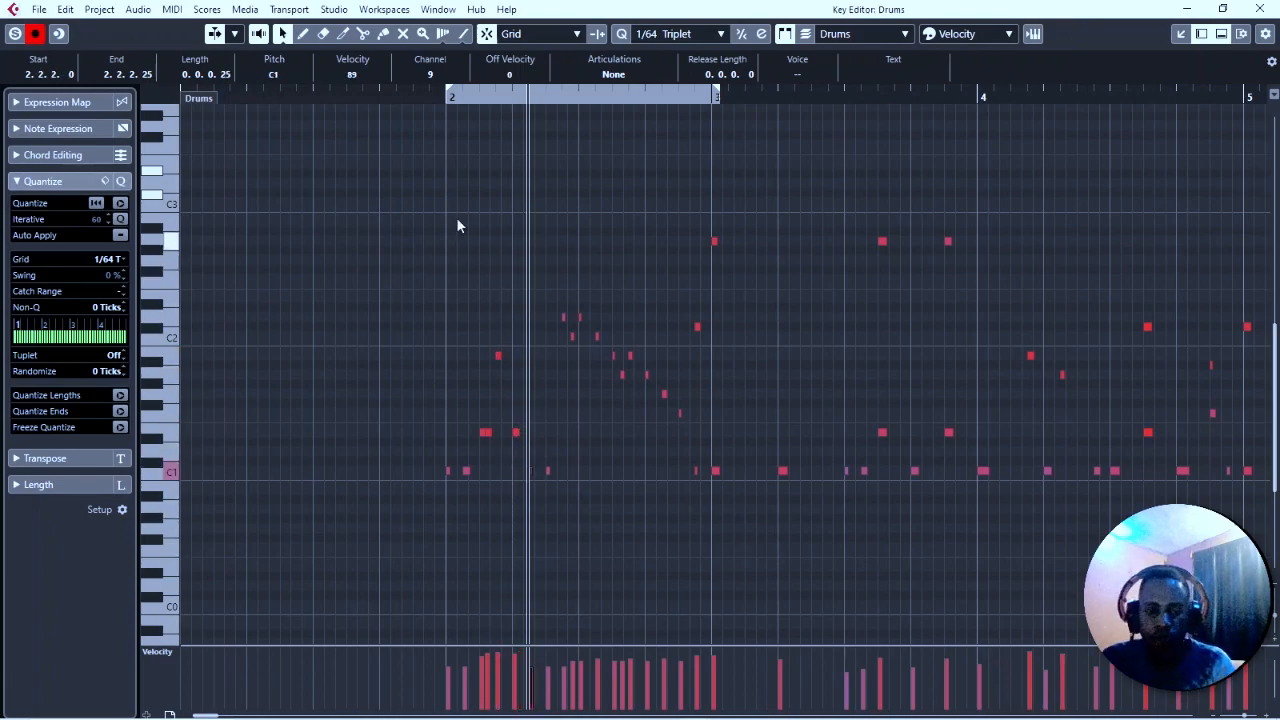
left_click(440, 100)
key("space")
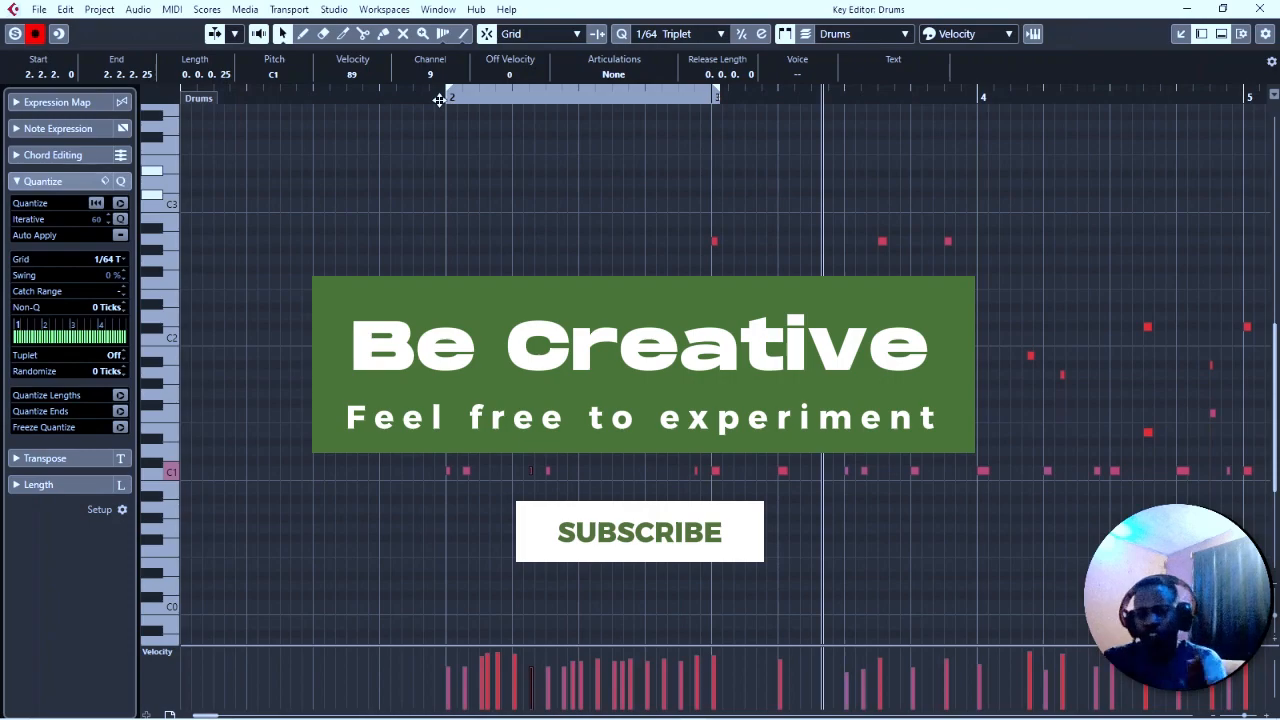
left_click(439, 100)
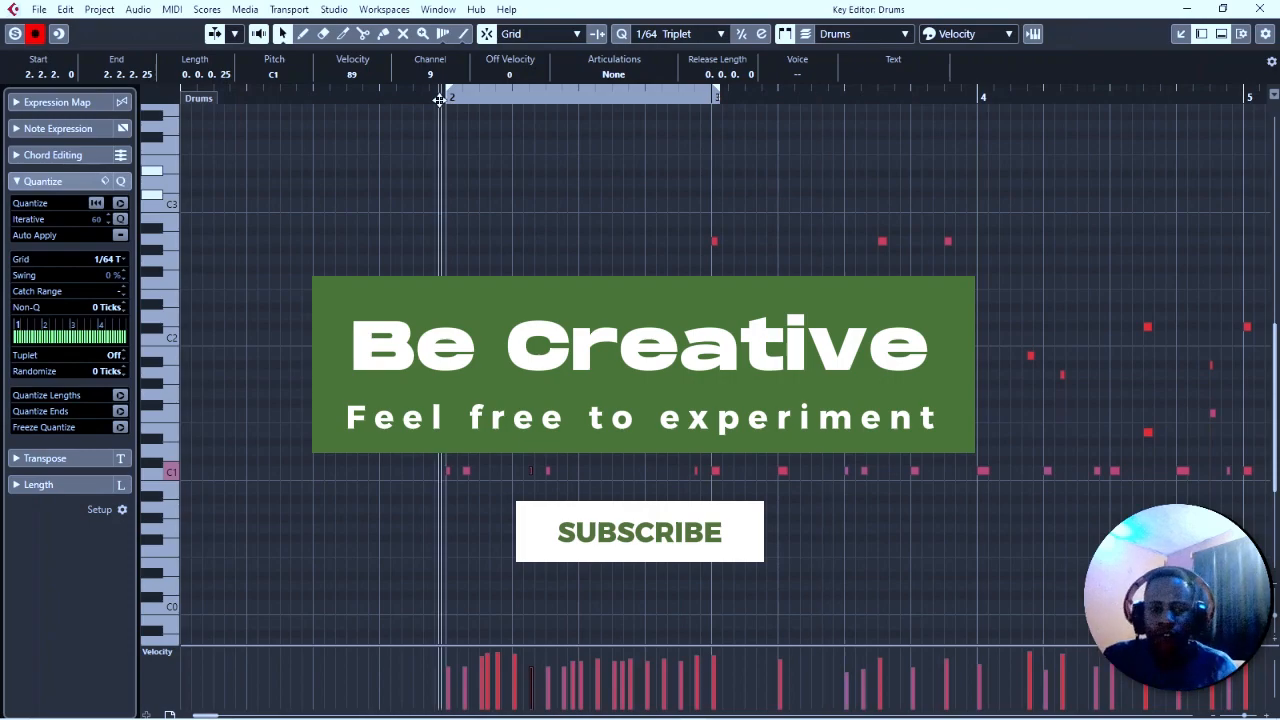
Play the drum part from bar 2 into bar 3 and replay the bar 2 fill to check its timing
key("g")
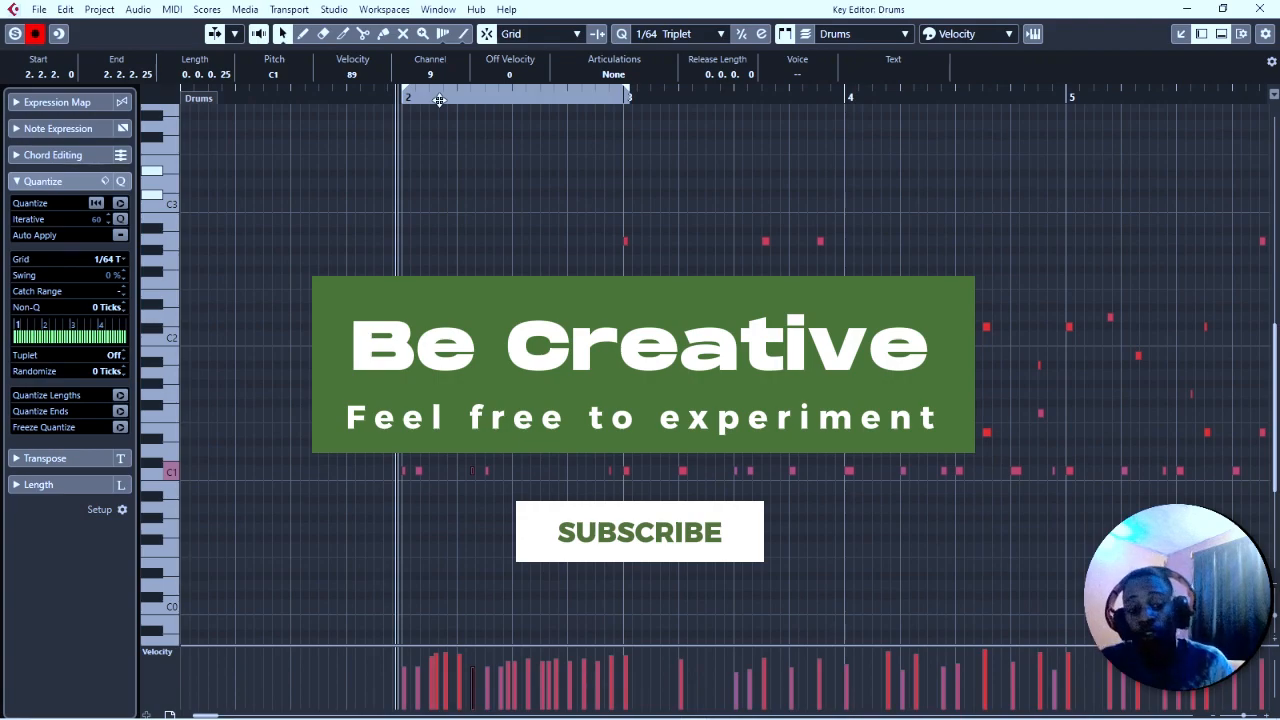
key("space")
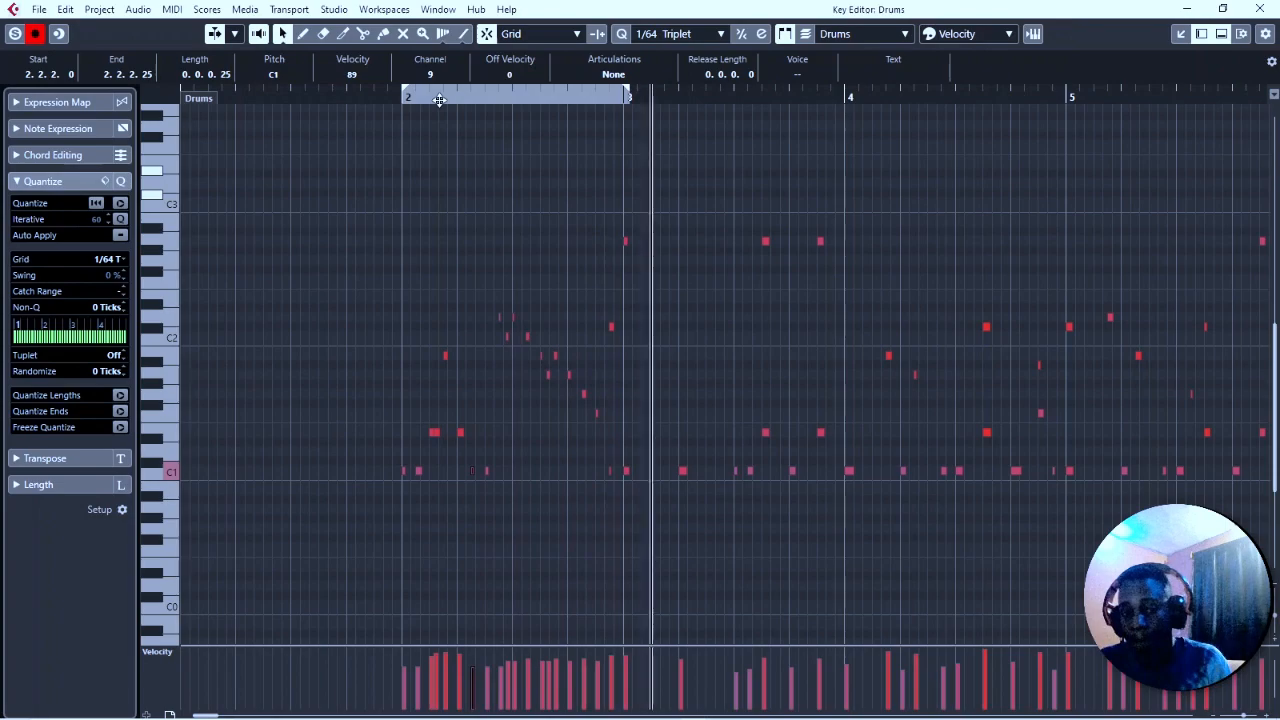
key("space")
key("space")
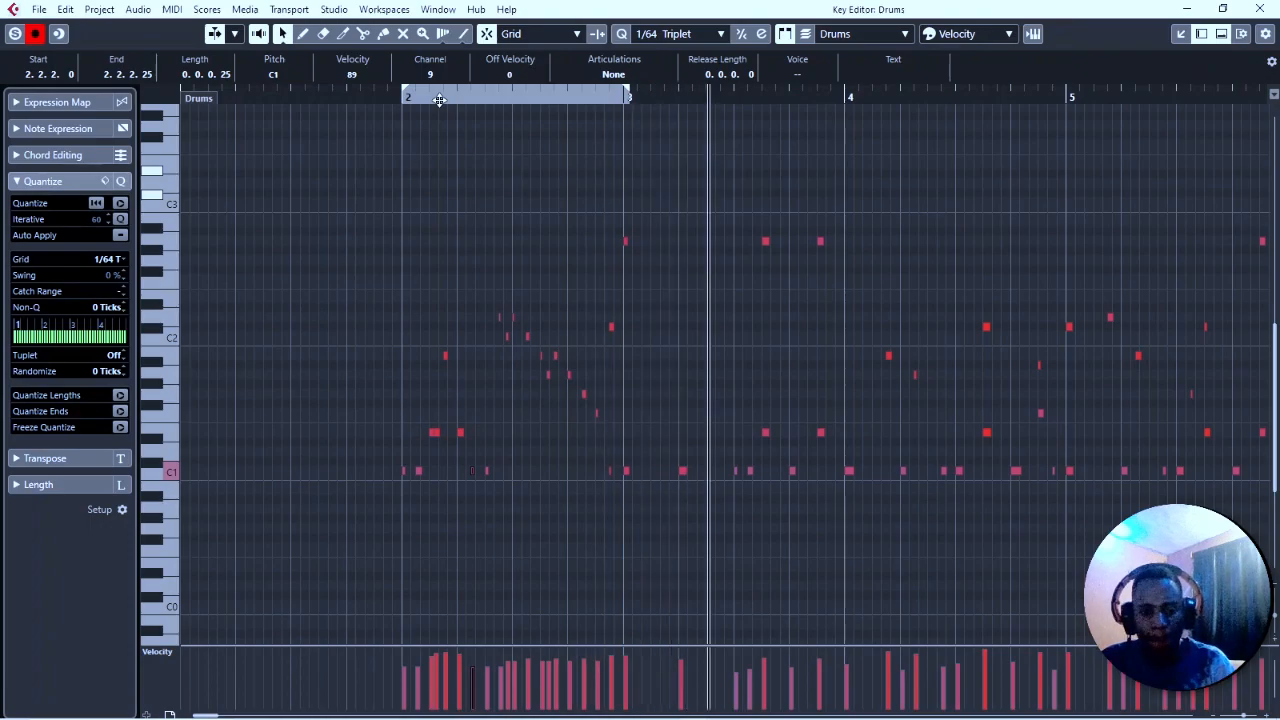
key("h")
key("h")
key("space")
key("space")
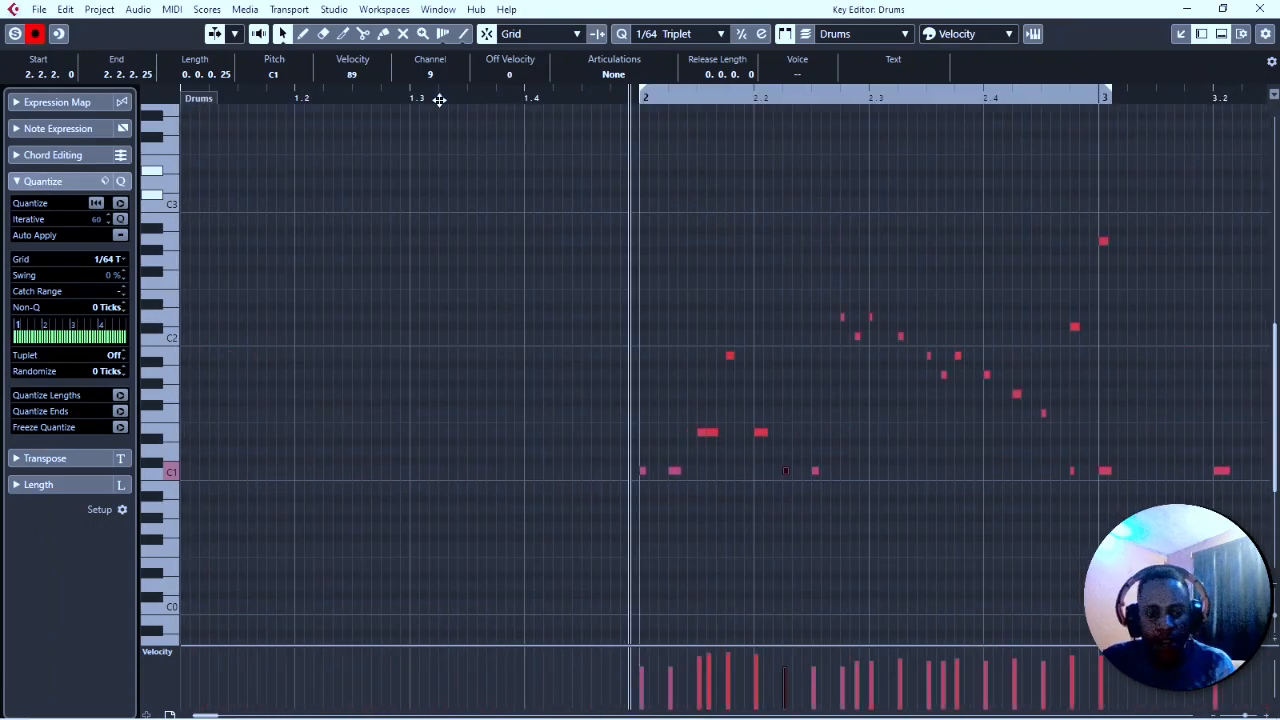
key("space")
Set the quantize grid to 1/32 and copy the C2 note just before 2.3.2.60 to C1 at 2.3.2.60
key("h")
key("h")
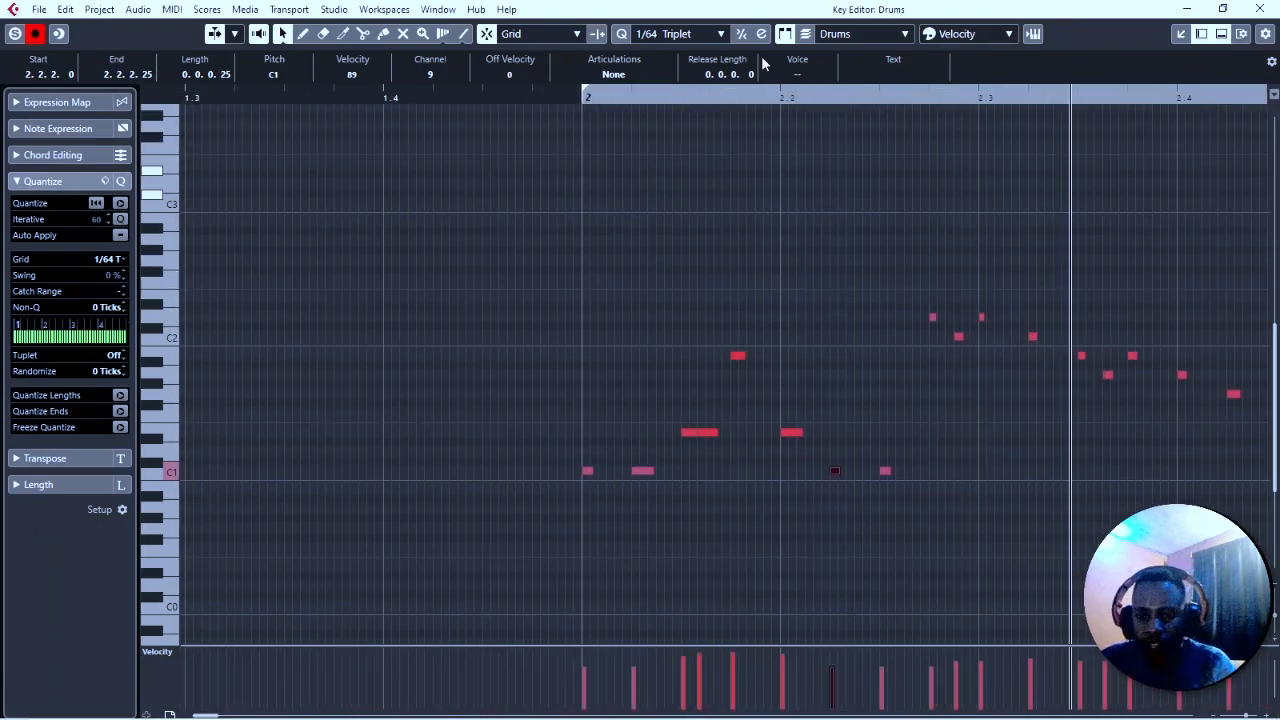
left_click(689, 36)
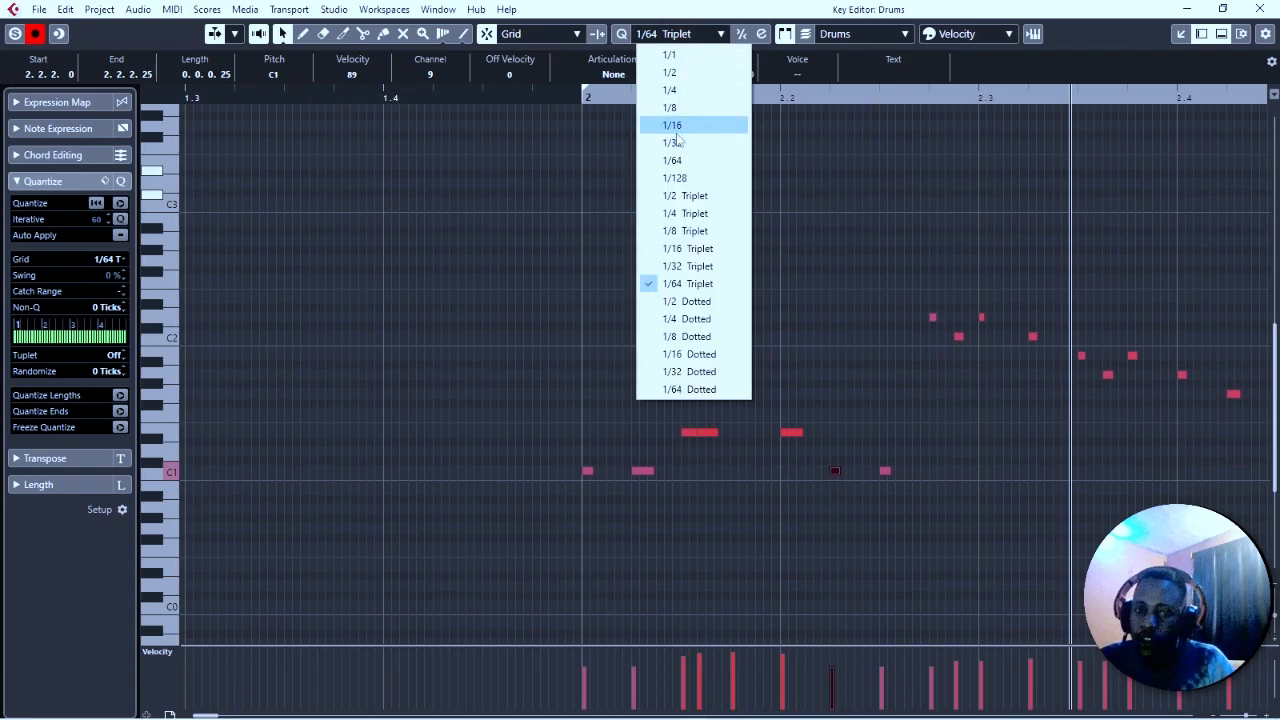
left_click(686, 249)
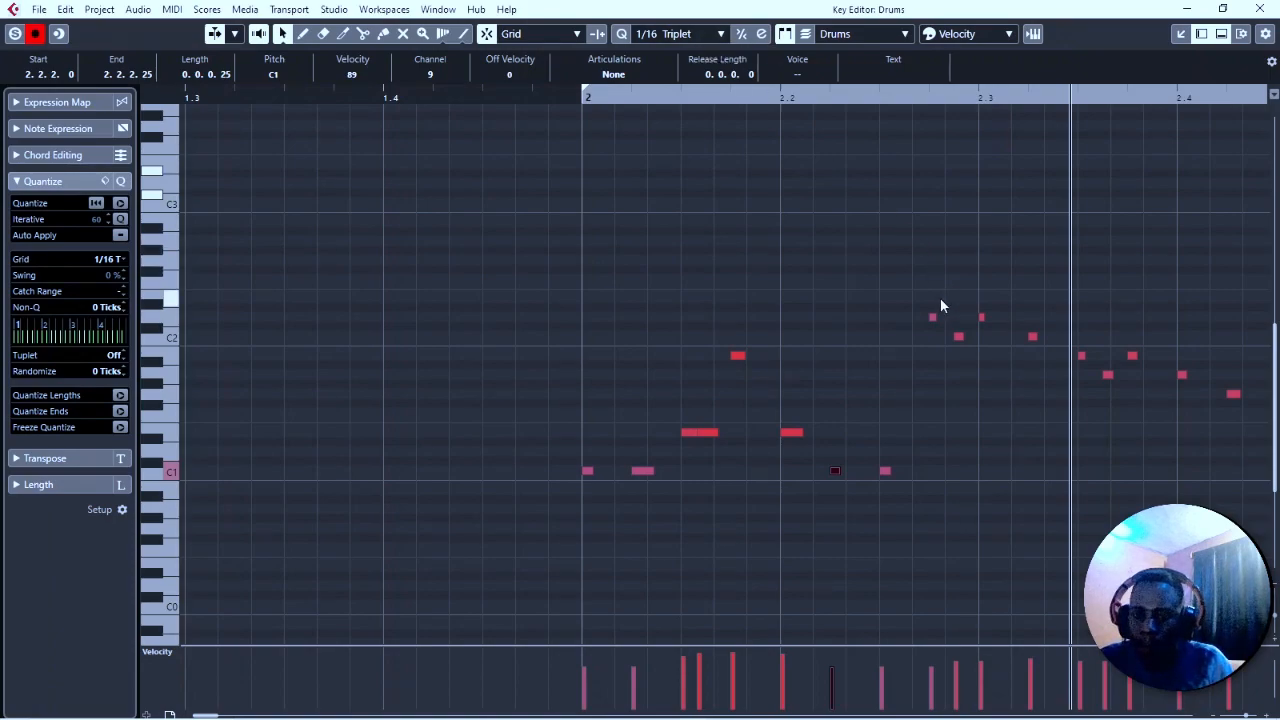
left_click(680, 35)
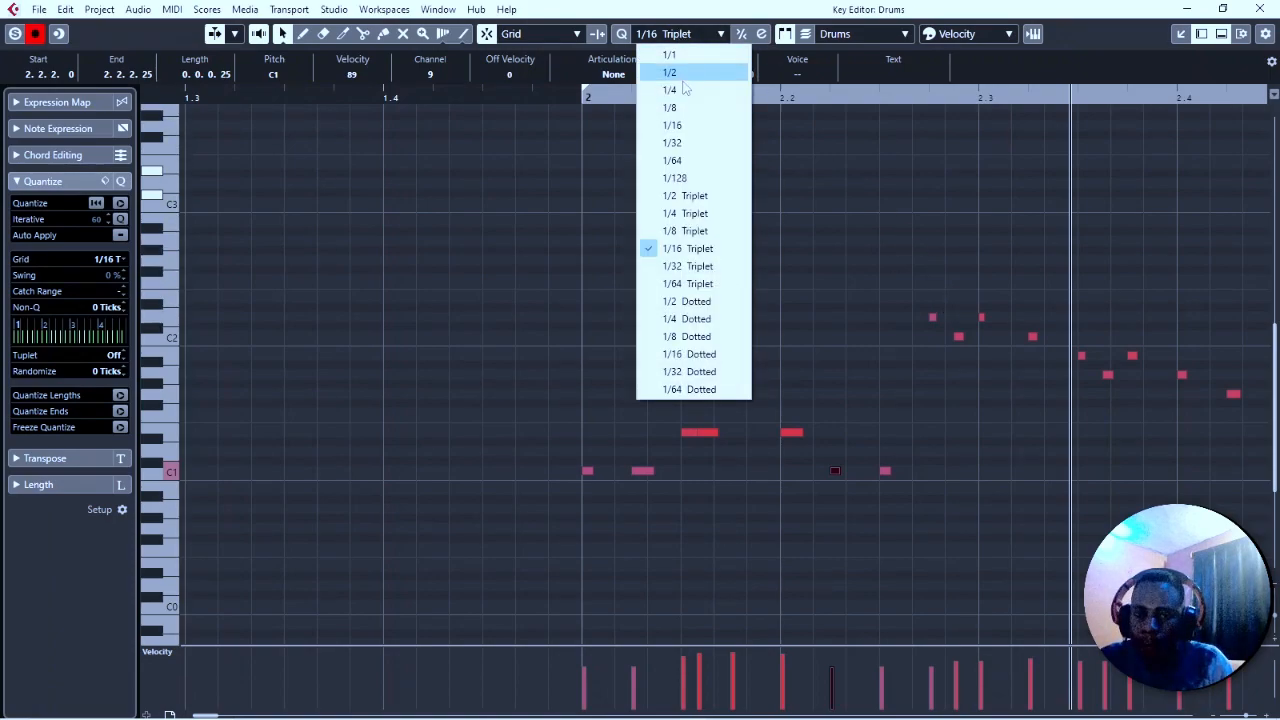
left_click(684, 145)
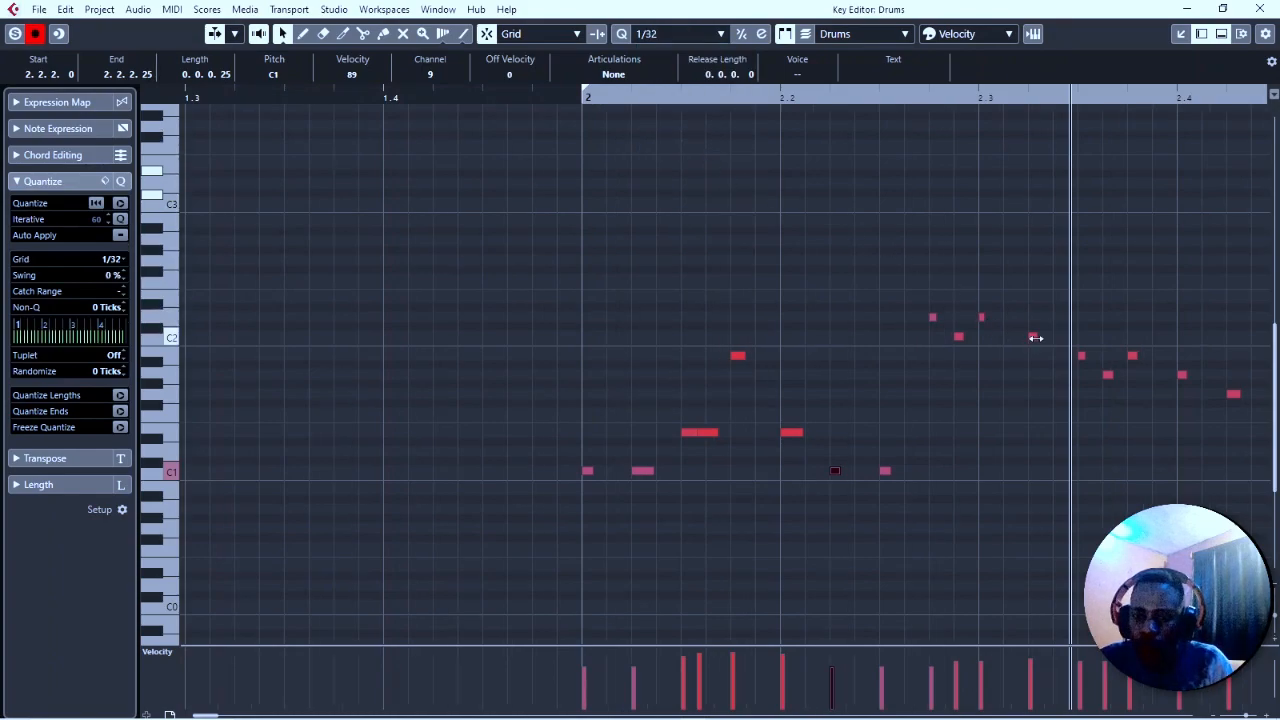
left_click_drag(1034, 336, 1066, 478)
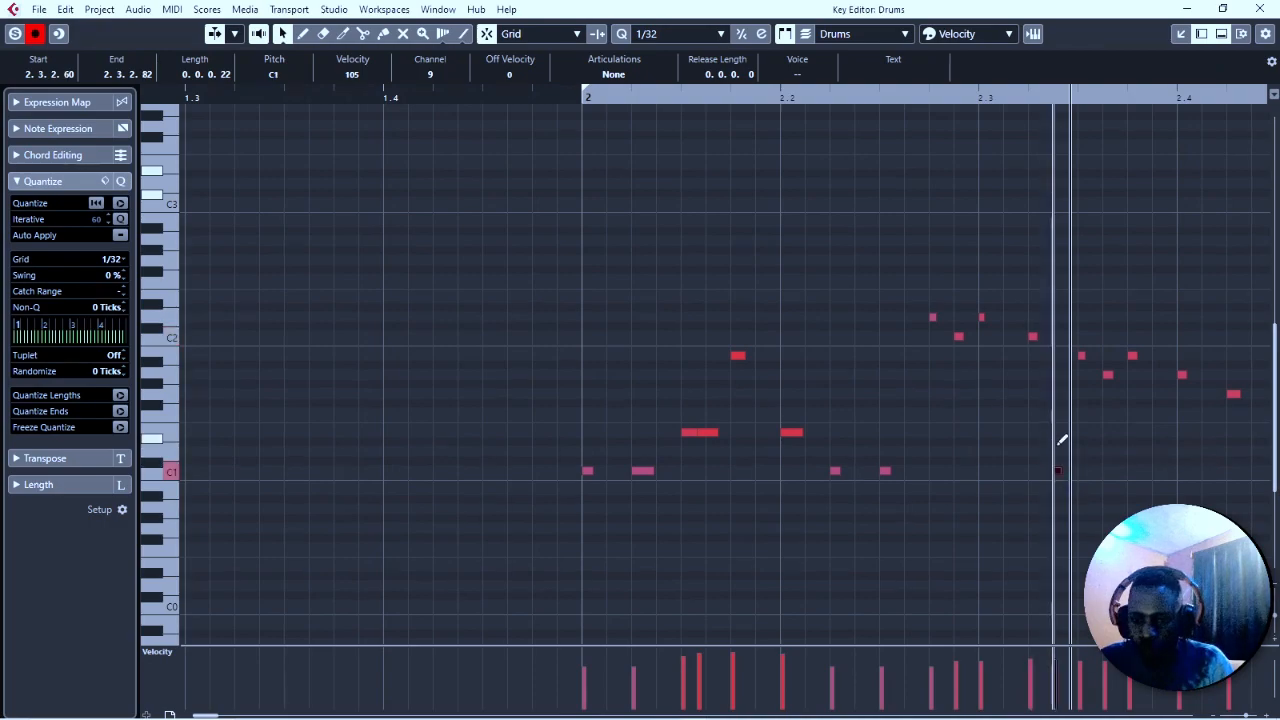
Play the fill from bar 2 to check the C1 note copied to 2.3.2.60
left_click(588, 98)
key("space")
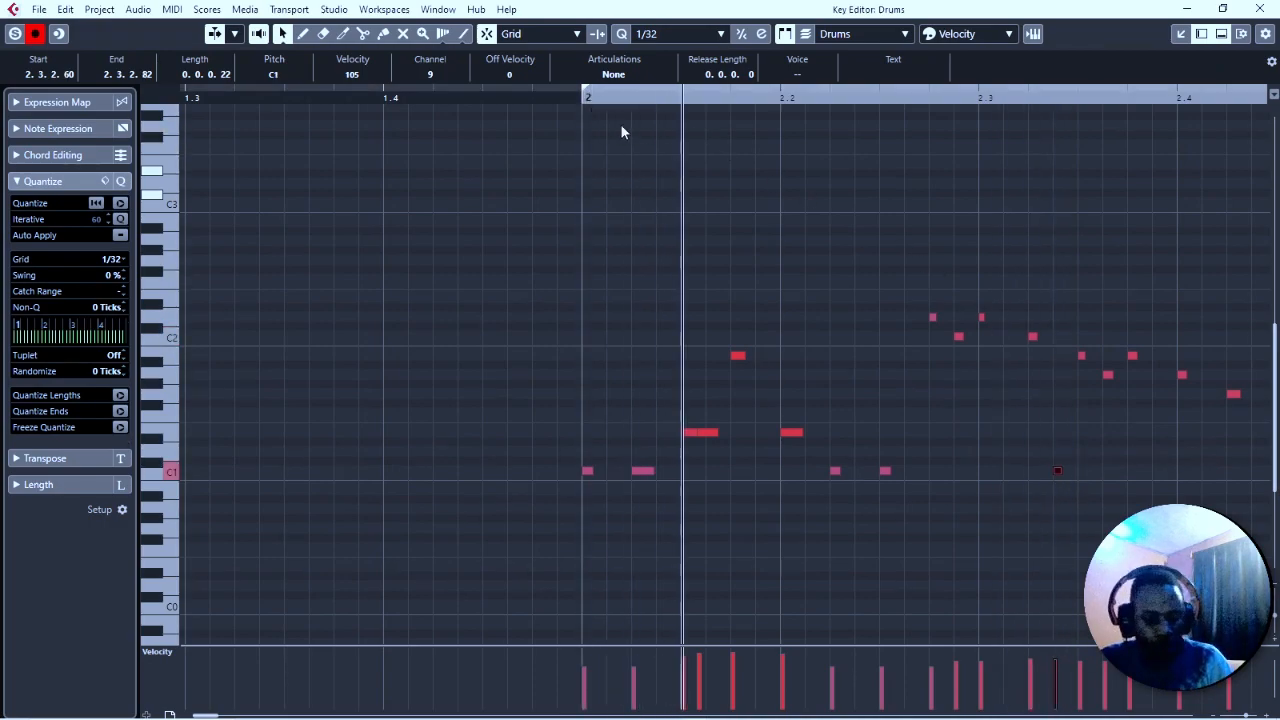
key("g")
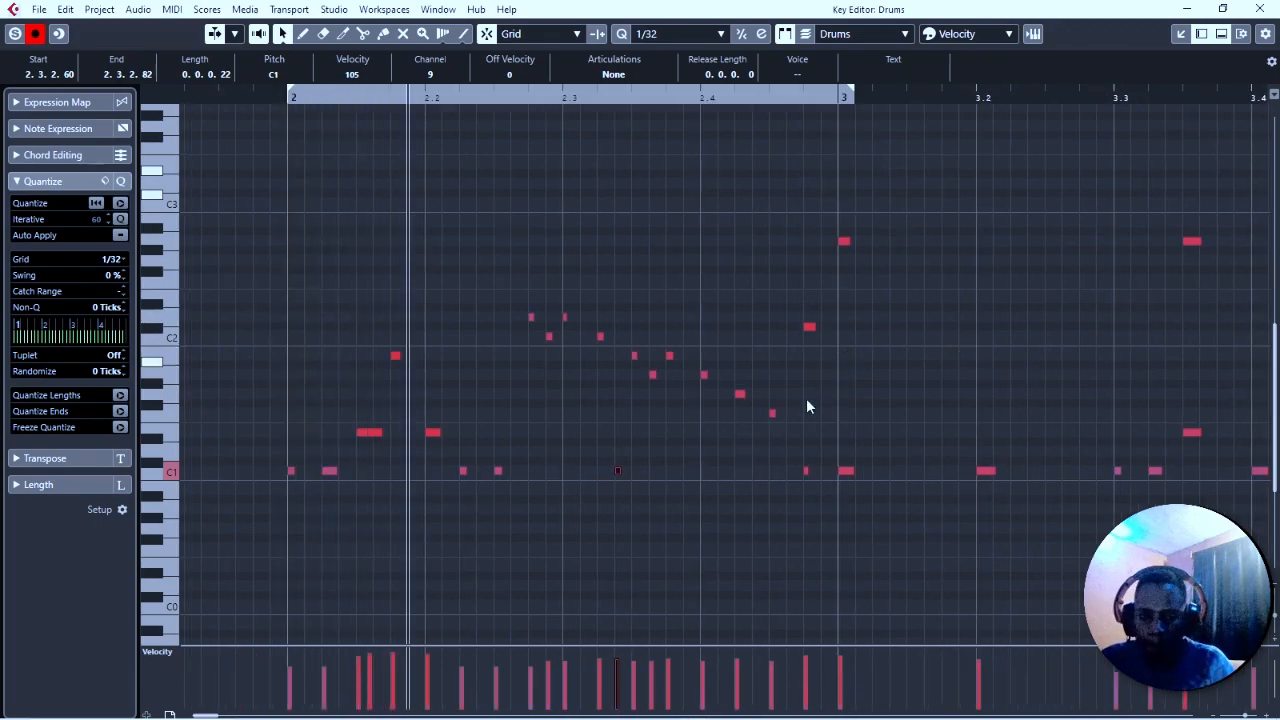
Try a copy of the C1 note at 2.3.4.60 and play the fill from bar 2
left_click_drag(616, 471, 685, 470)
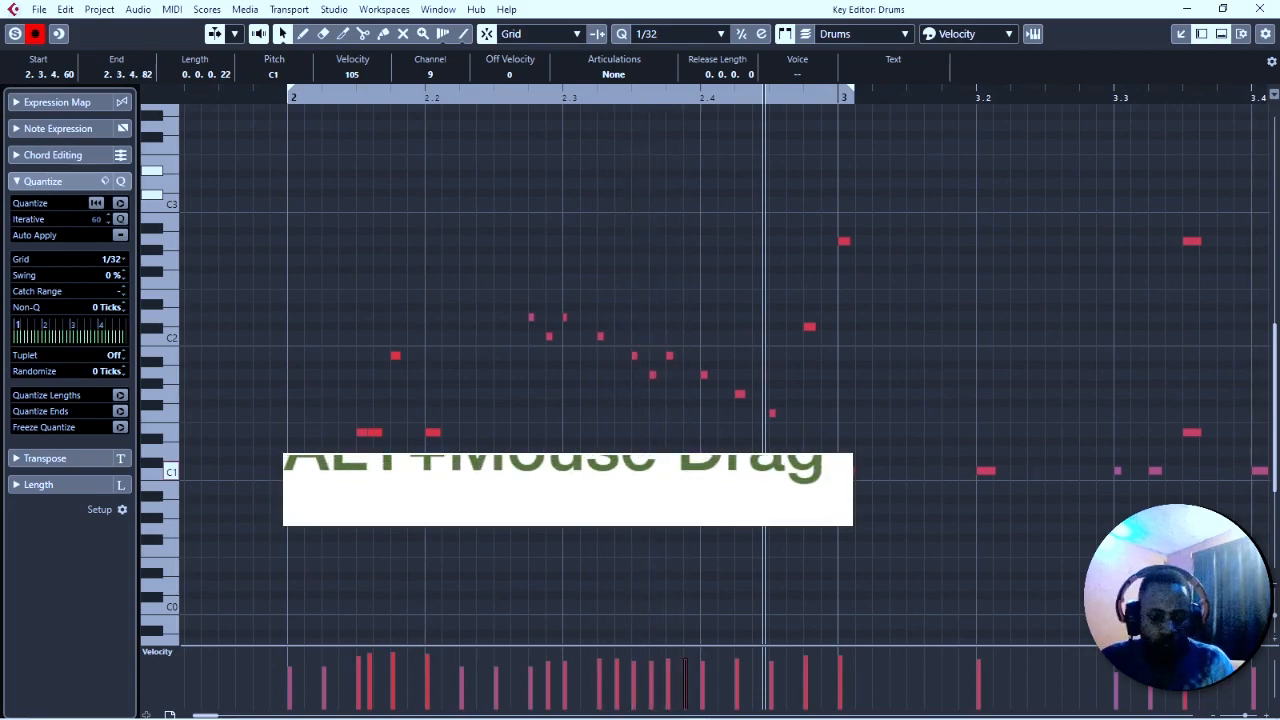
left_click(287, 97)
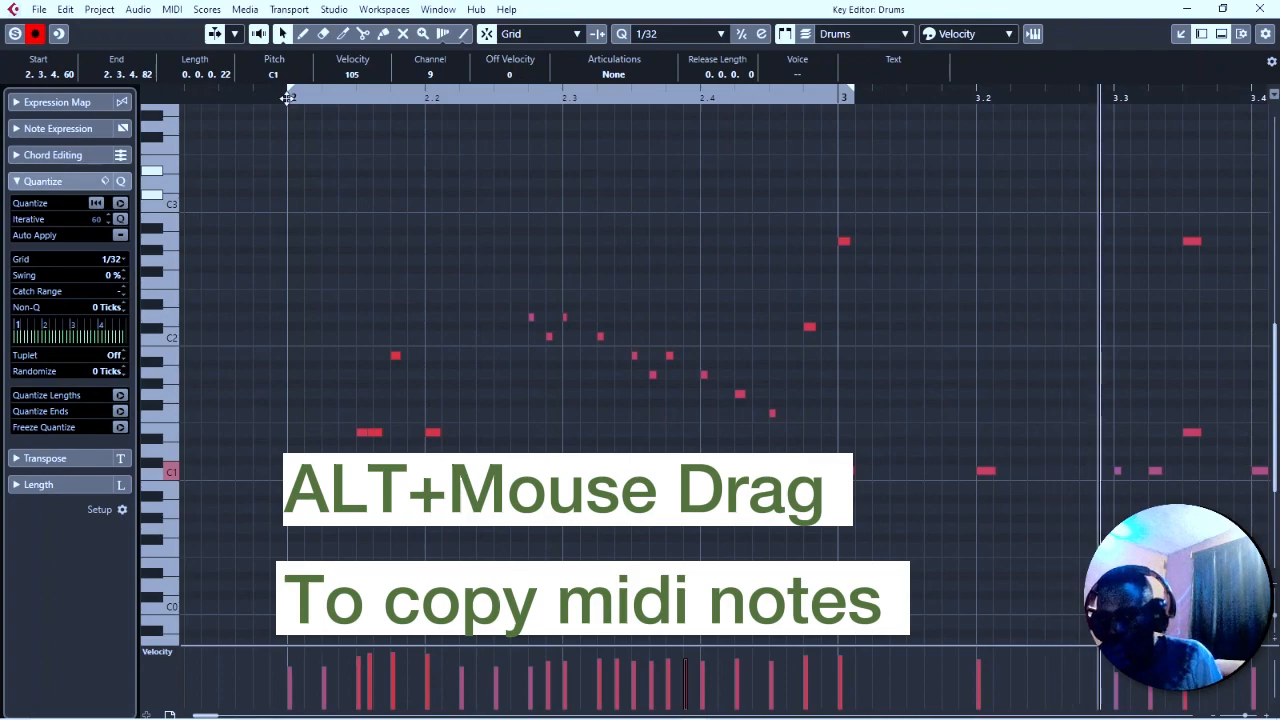
Play the whole edited drum part from bar 2 through the last notes before bar 8
left_click(287, 97)
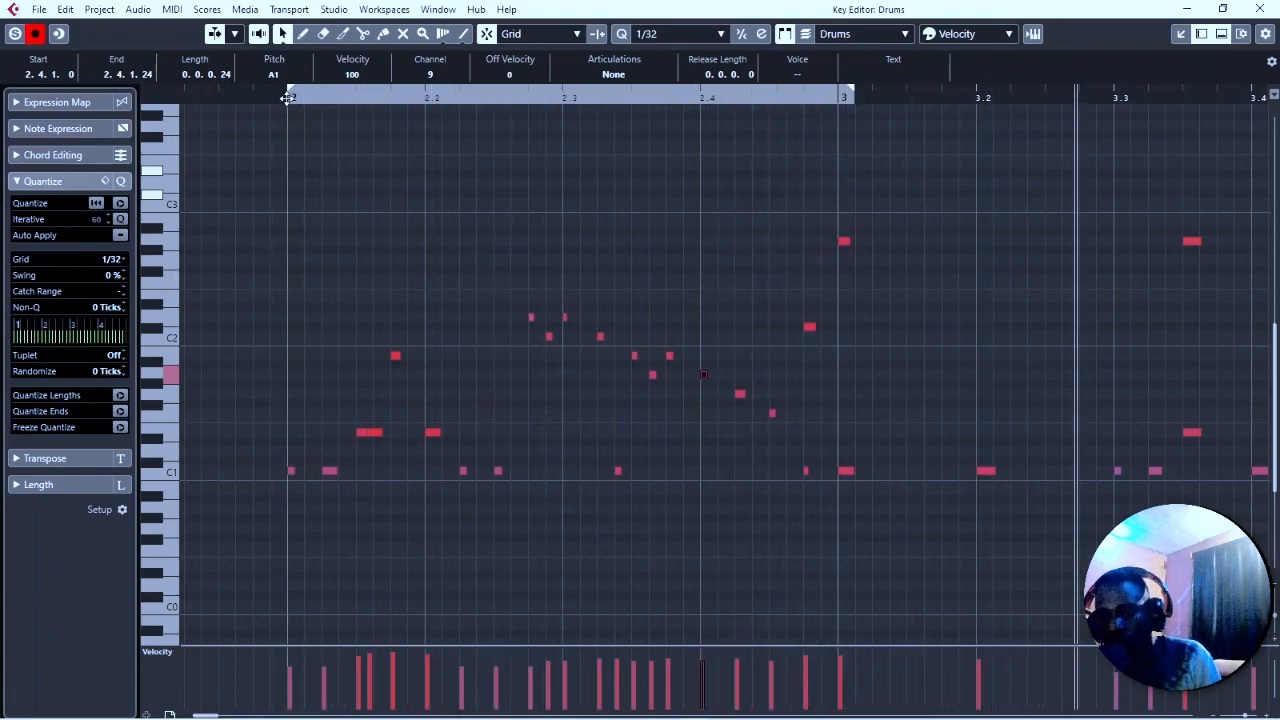
key("g")
key("g")
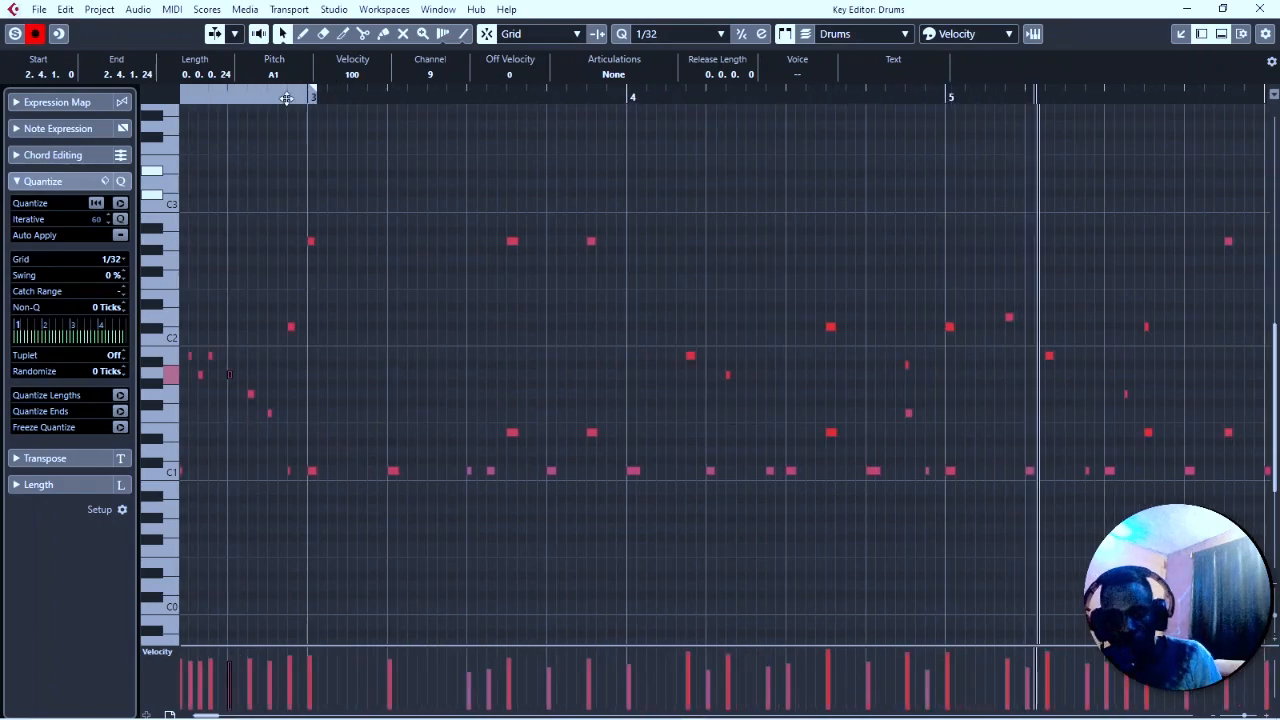
key("g")
key("g")
key("g")
key("g")
key("g")
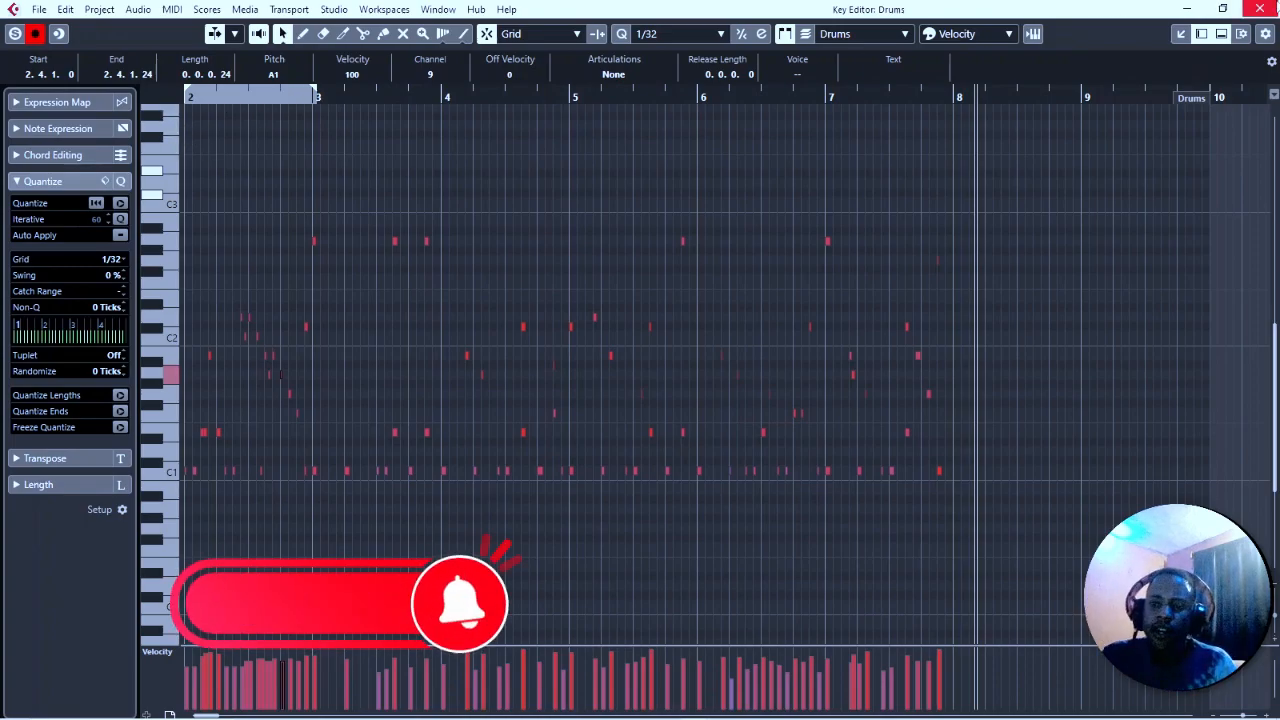
Close the drum key editor and play the full piano, drums and audio loop arrangement from bar 1
left_click(1259, 9)
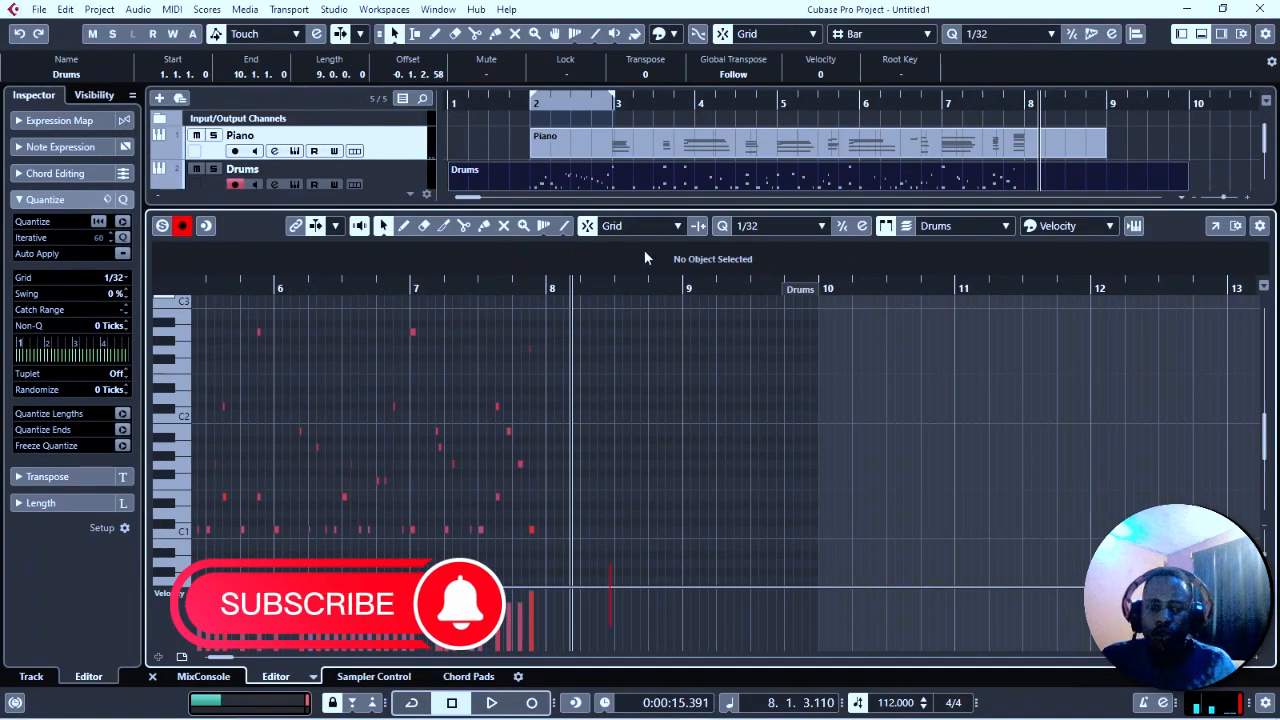
mouse_move(168, 718)
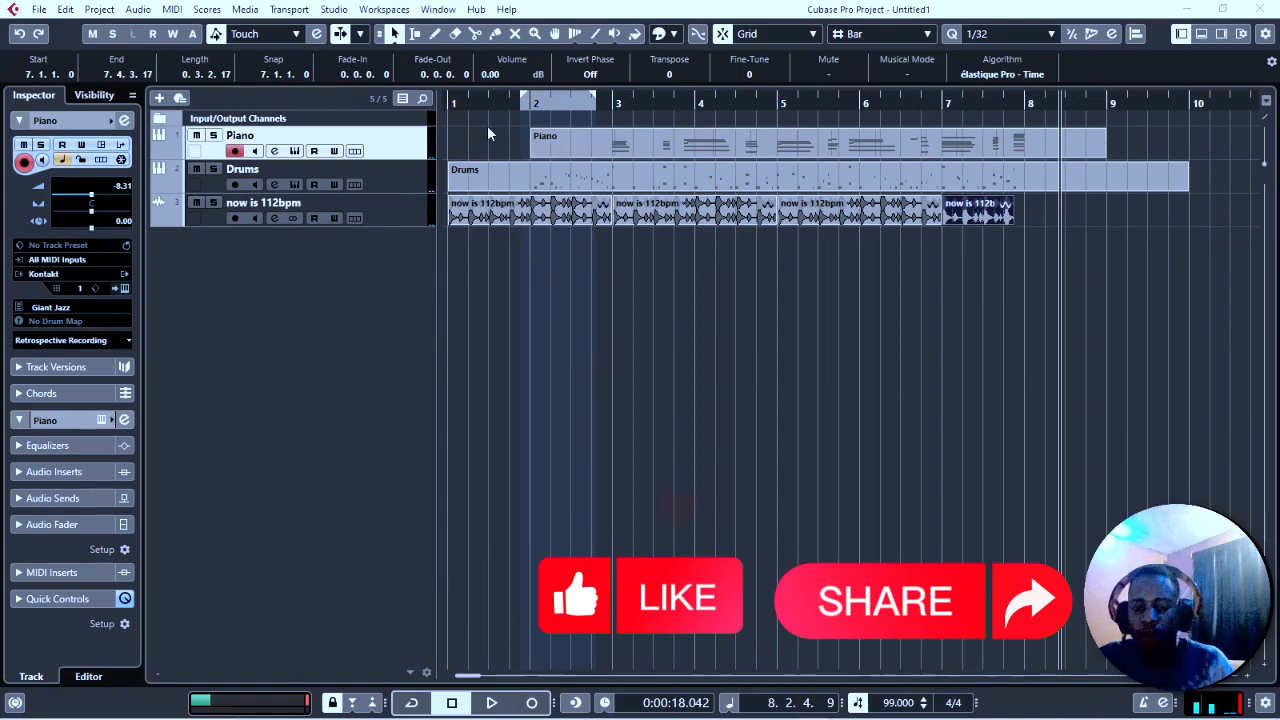
left_click(449, 100)
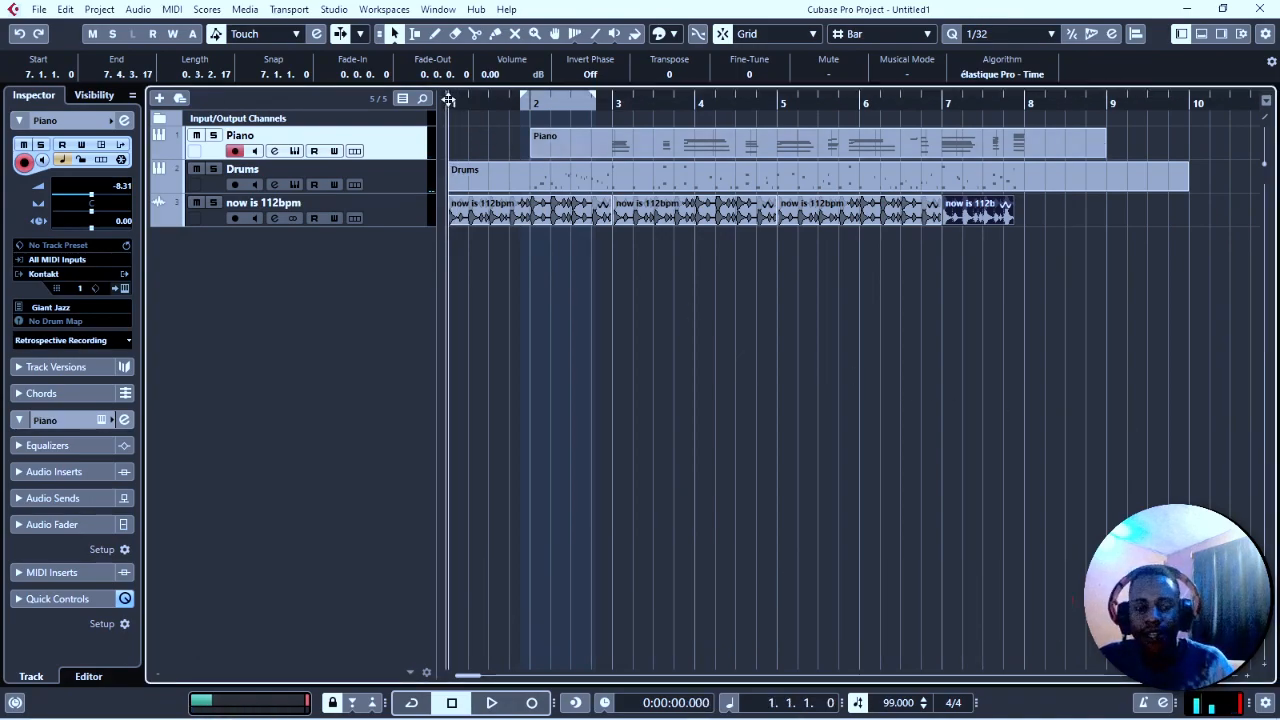
key("space")
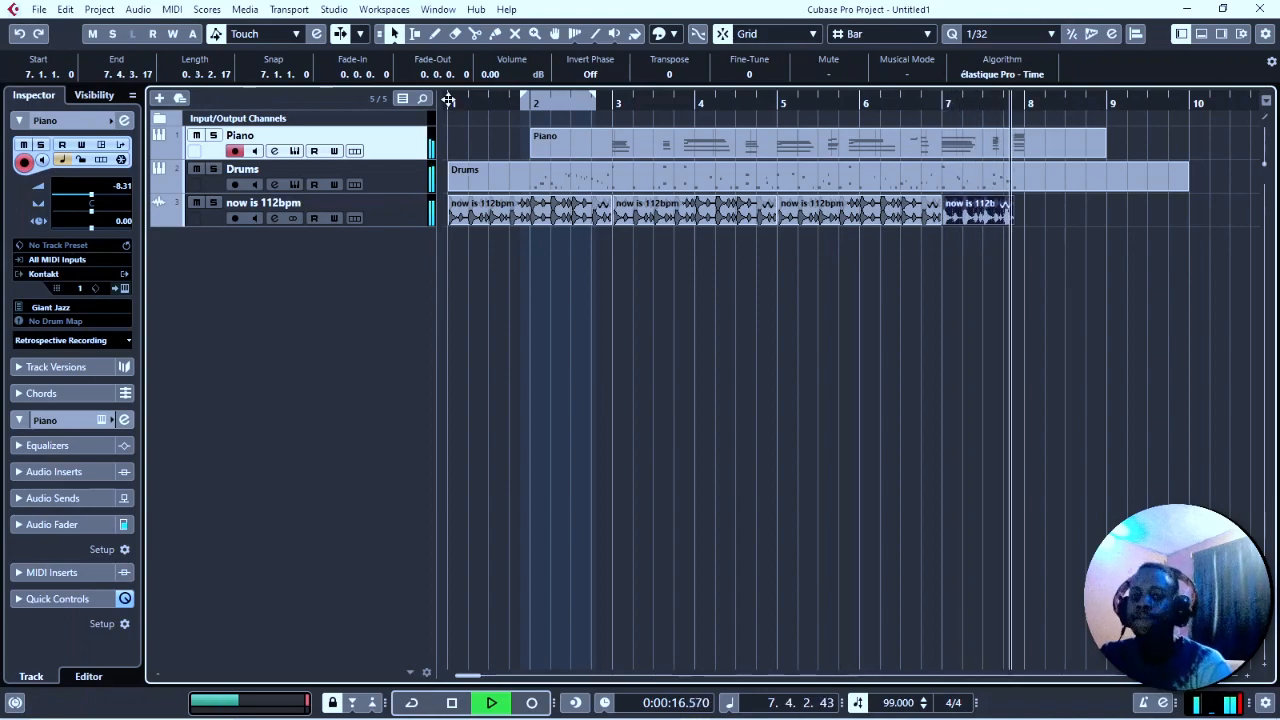
key("space")
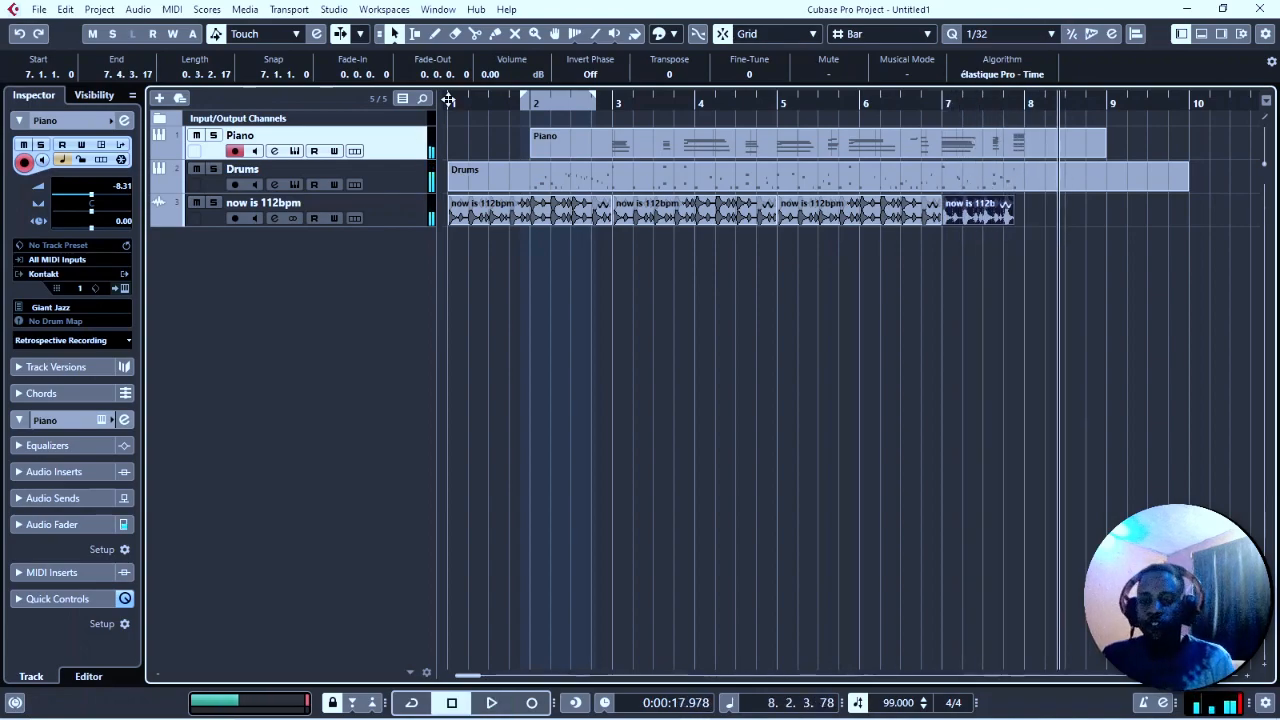